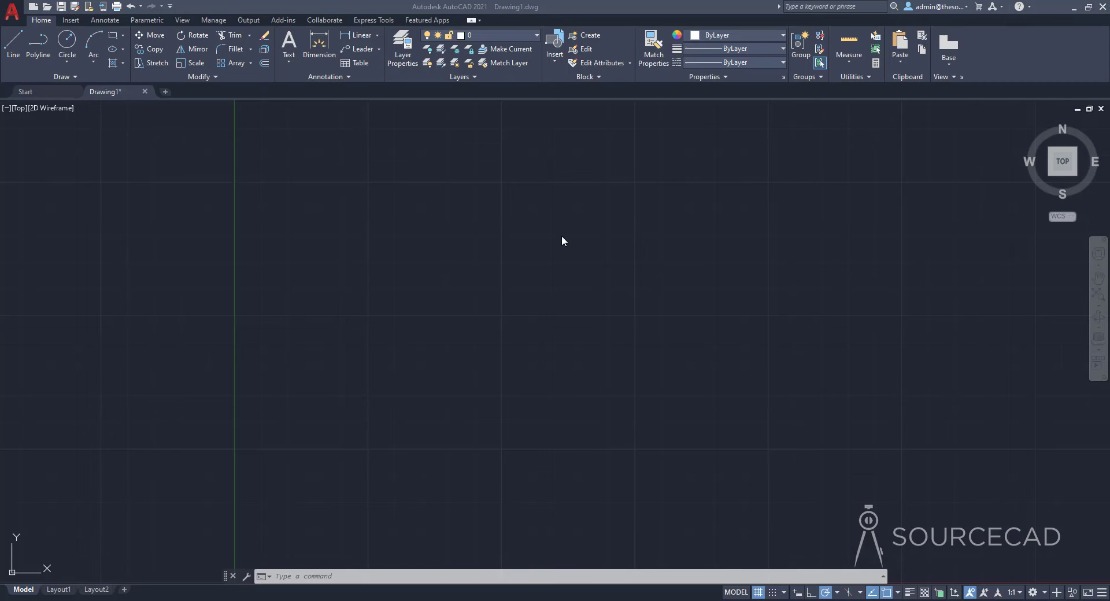
Step: Configure the drawing units with 0.0 precision for both length and angle, and Millimeters as the insertion scale
click(561, 269)
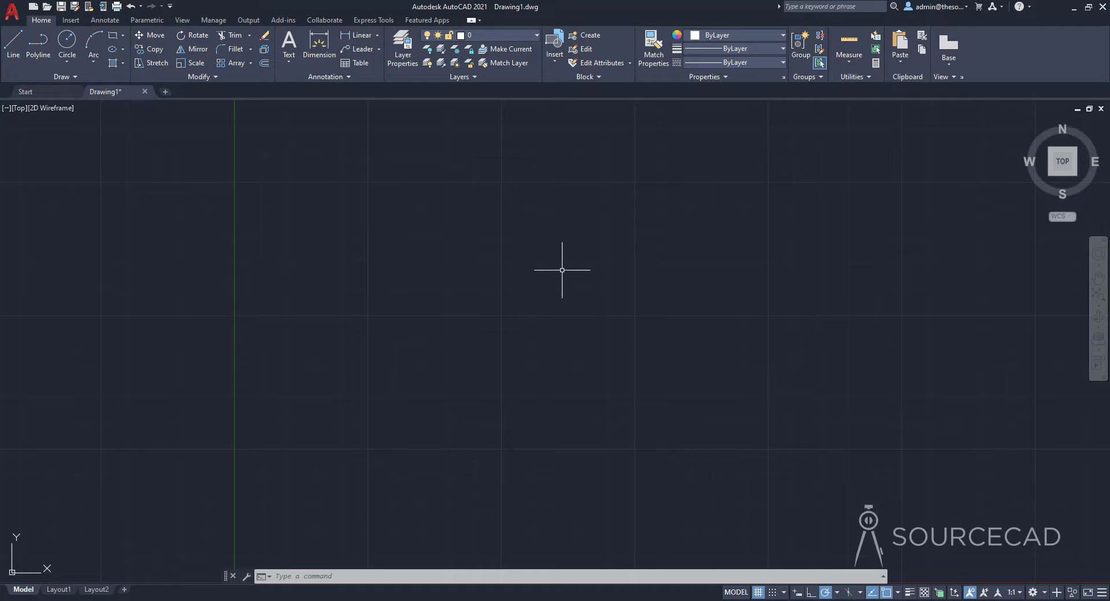
text(u)
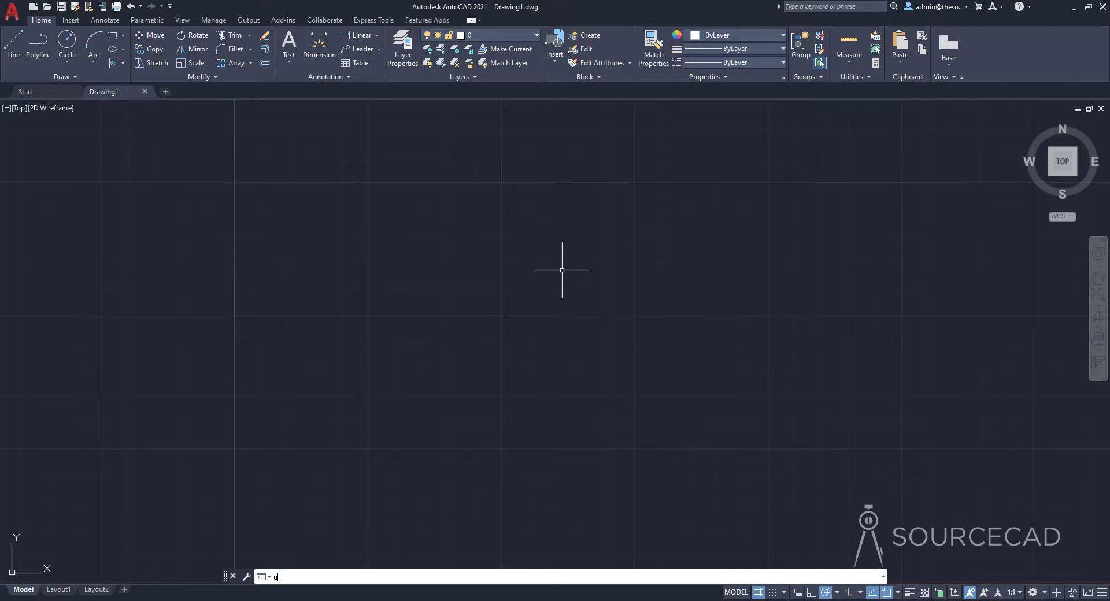
text(n)
key(Return)
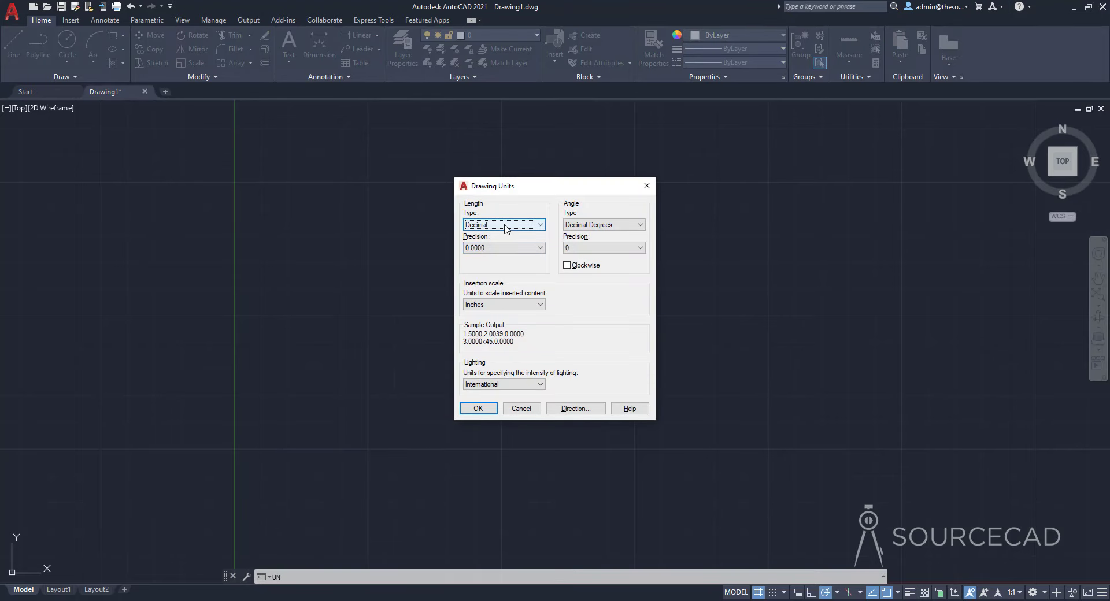
click(500, 248)
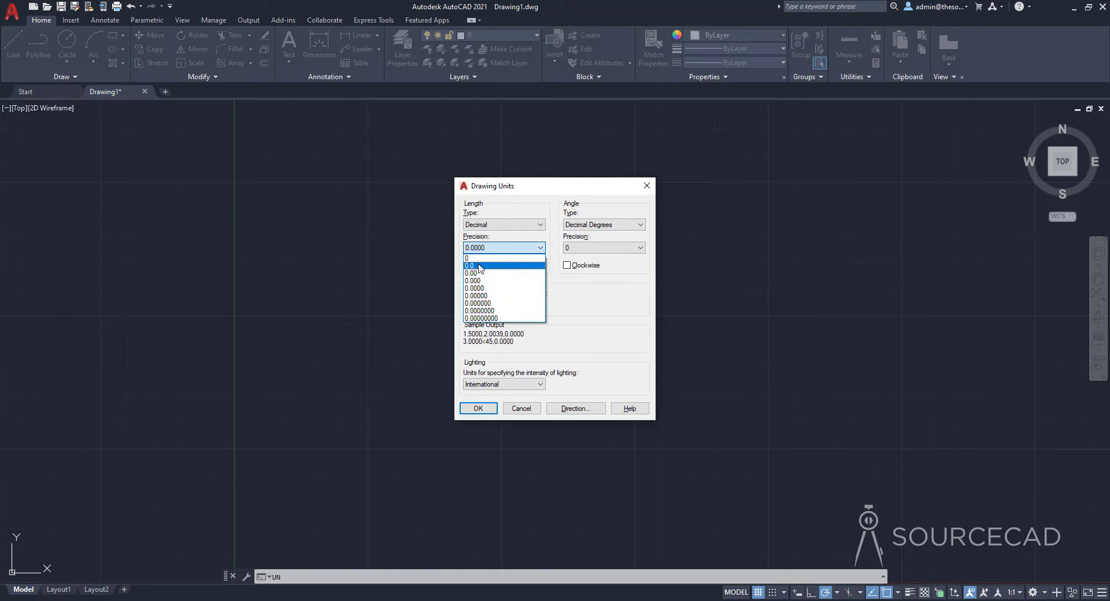
click(480, 266)
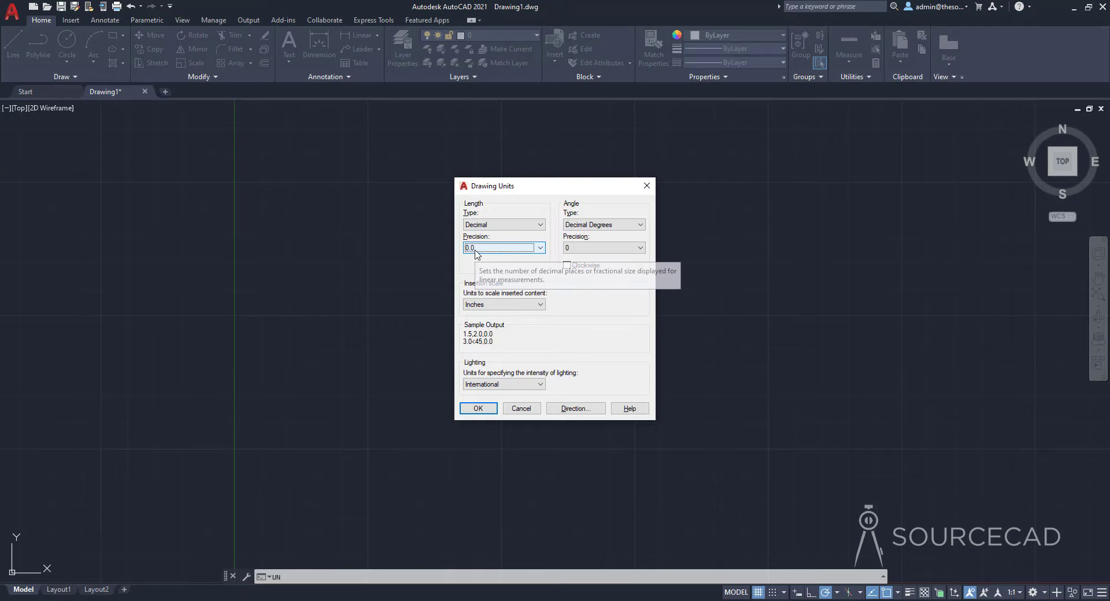
click(575, 247)
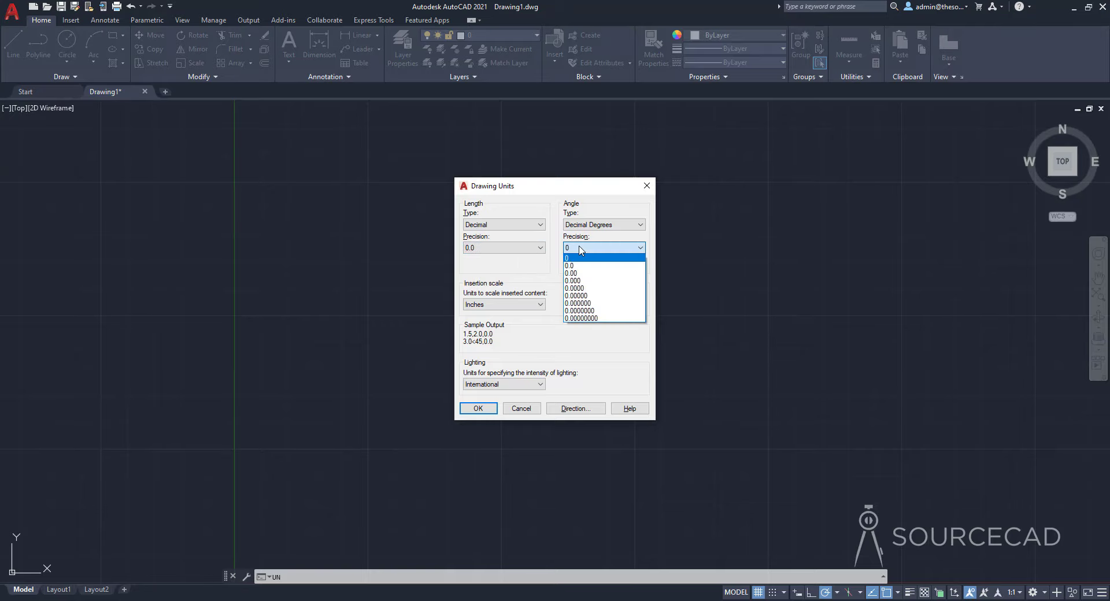
click(575, 256)
key(Down)
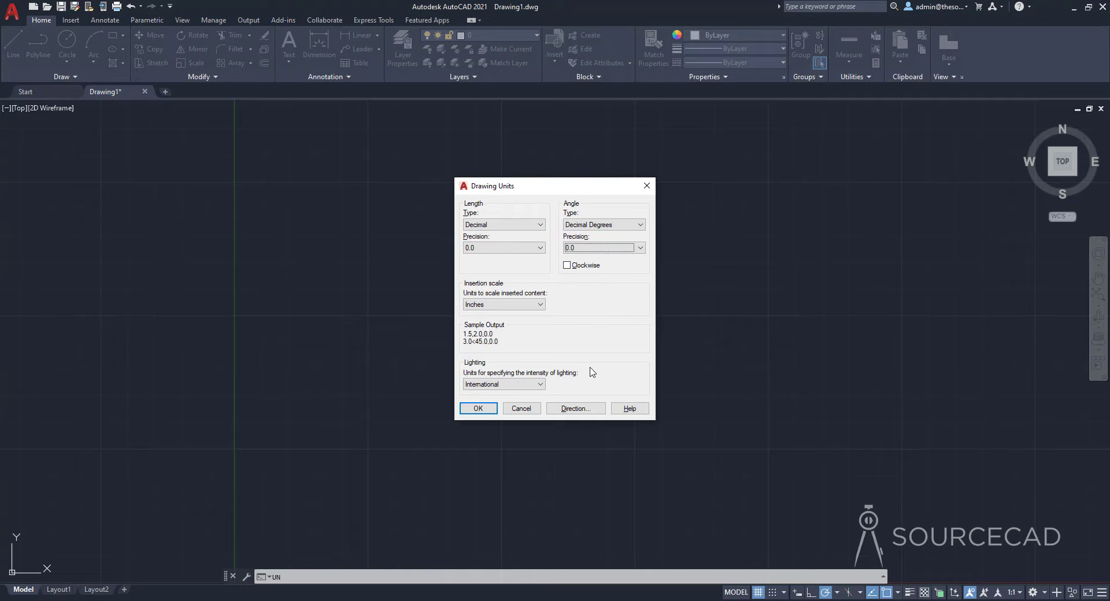
click(532, 308)
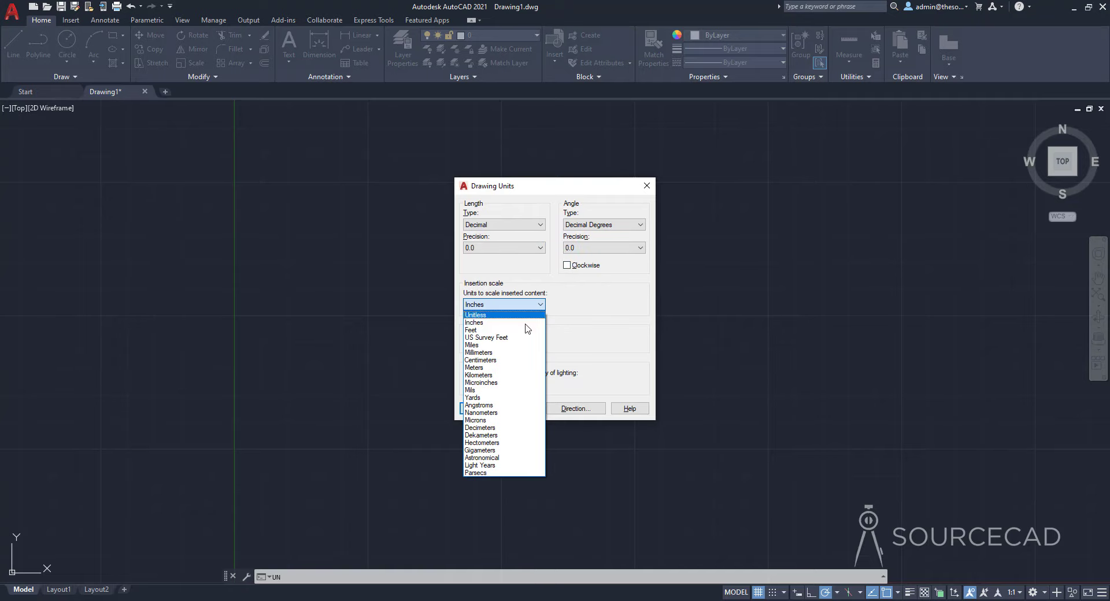
click(508, 352)
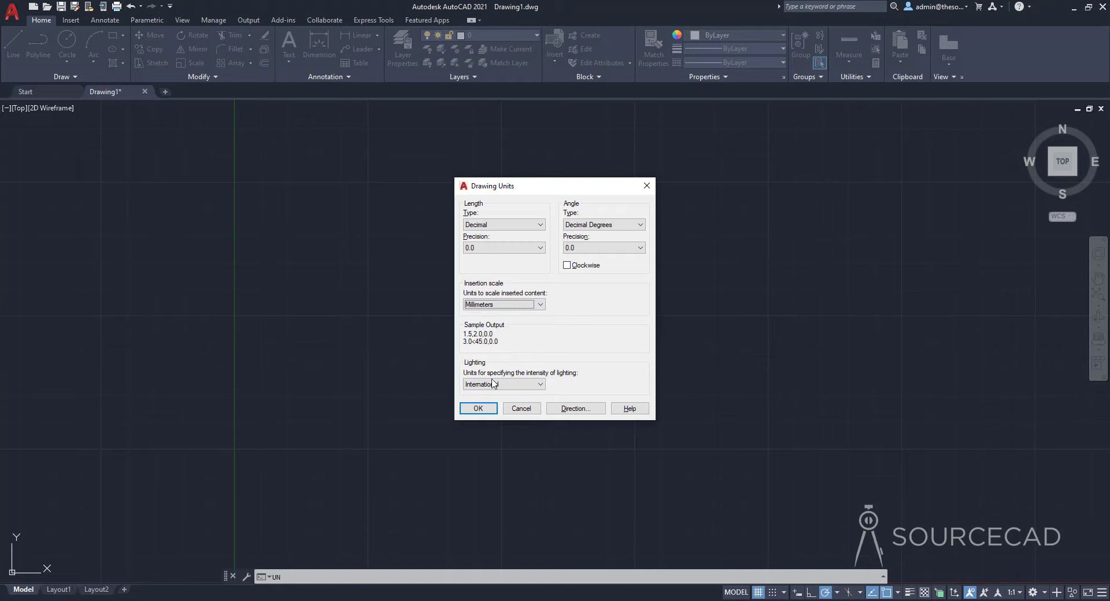
click(477, 408)
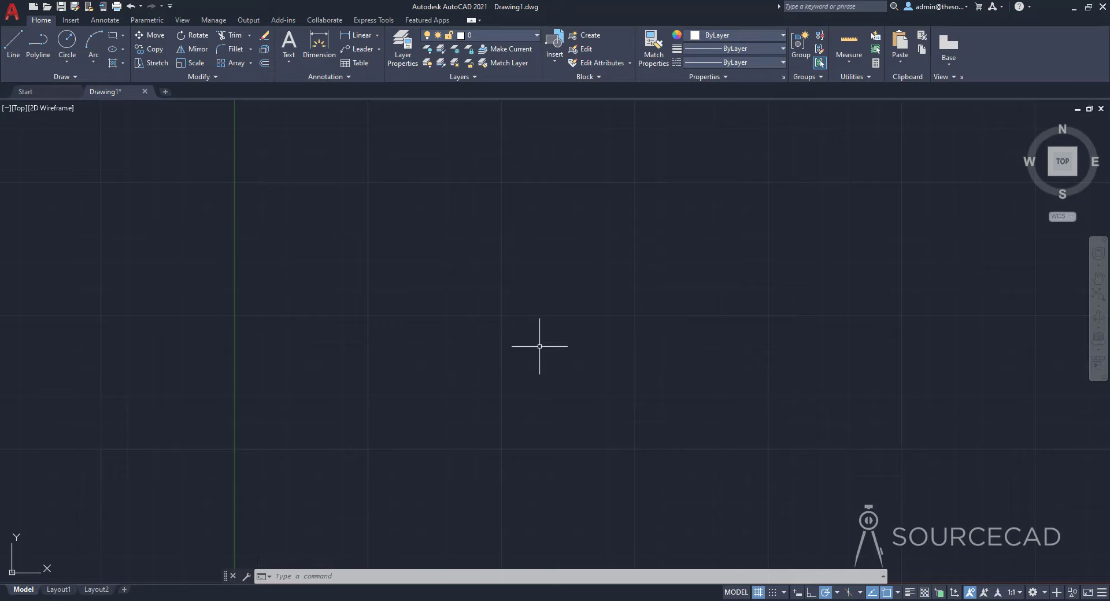
Step: Draw a horizontal line 12 mm long in the empty drawing area
click(14, 49)
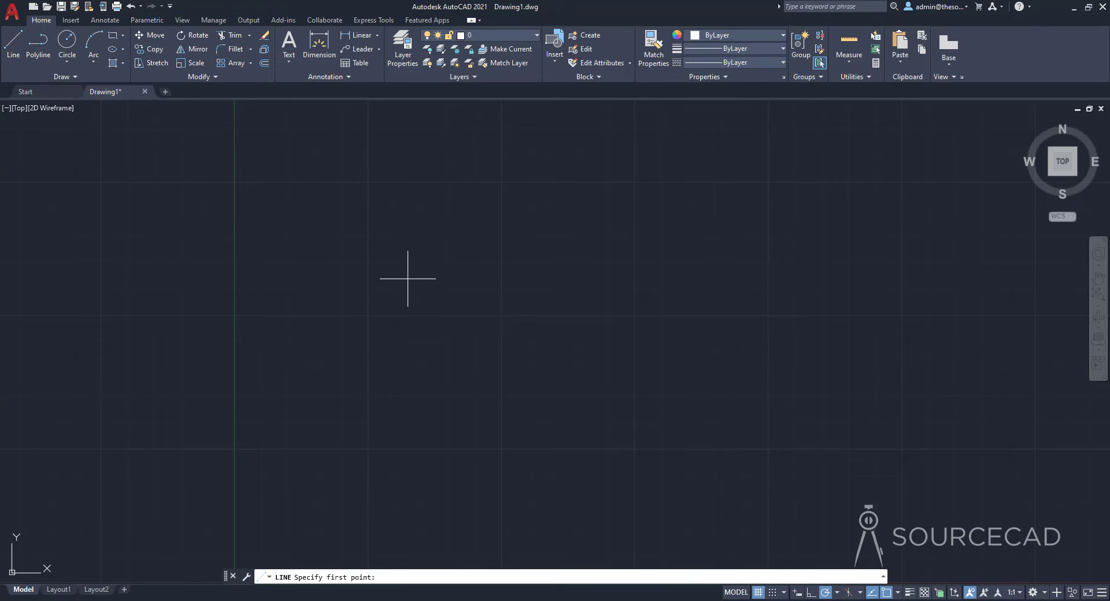
click(454, 286)
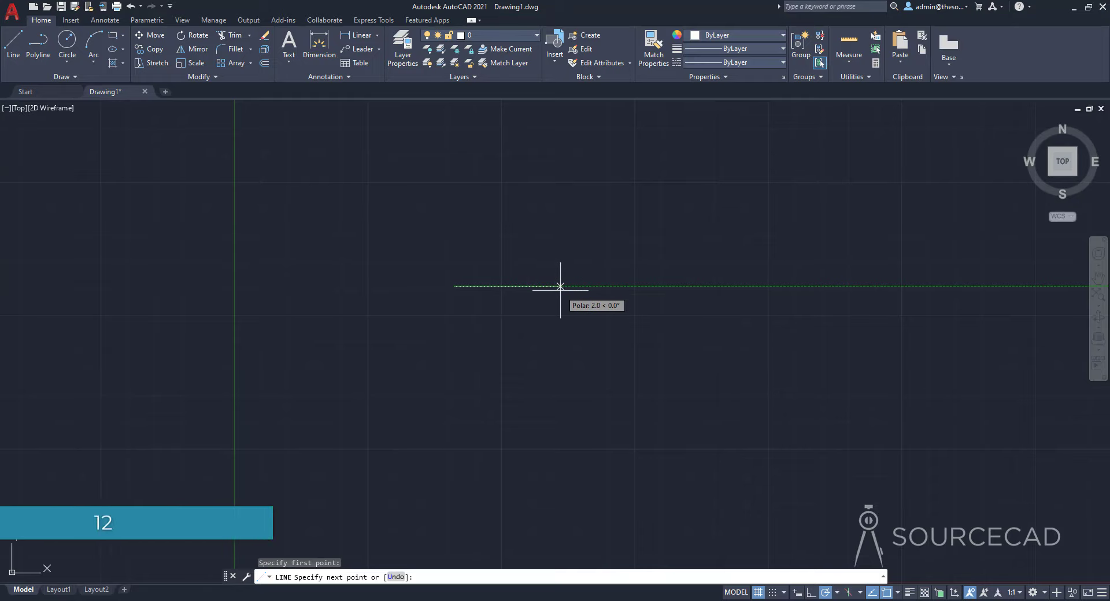
text(12)
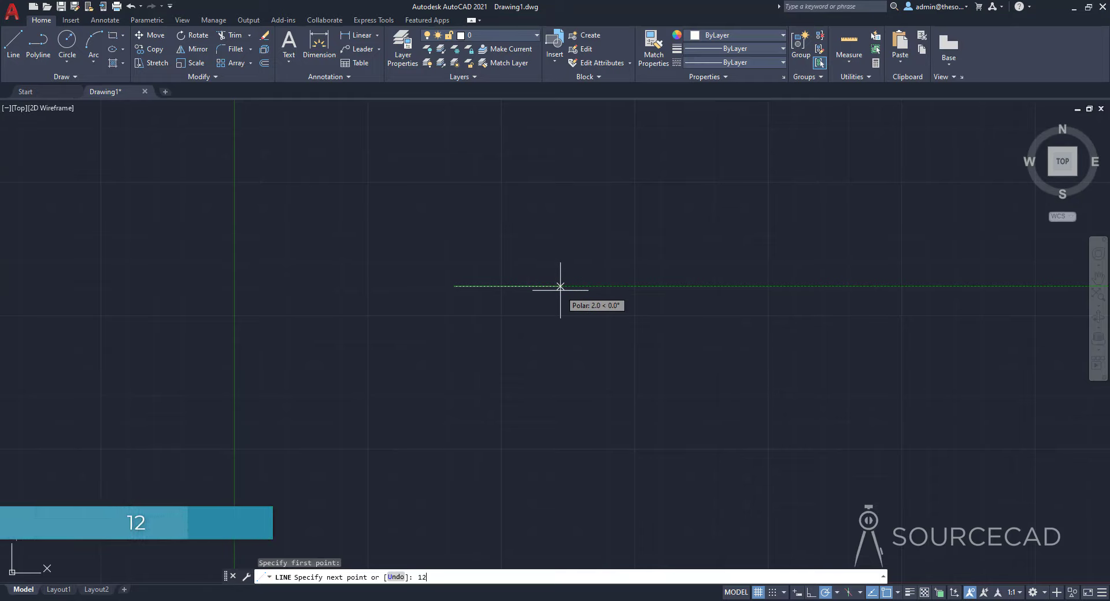
key(Return)
key(Return)
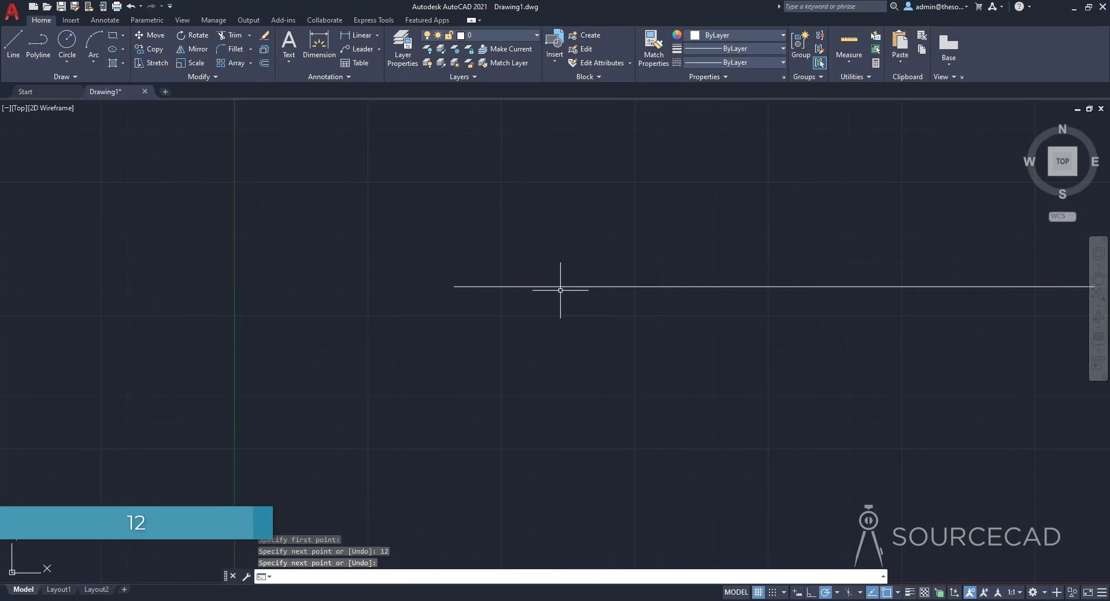
Step: Draw a circle of radius 1.4 mm centred on the left endpoint of the horizontal line
scroll(584, 301, down, 5)
middle_drag(689, 307, 438, 291)
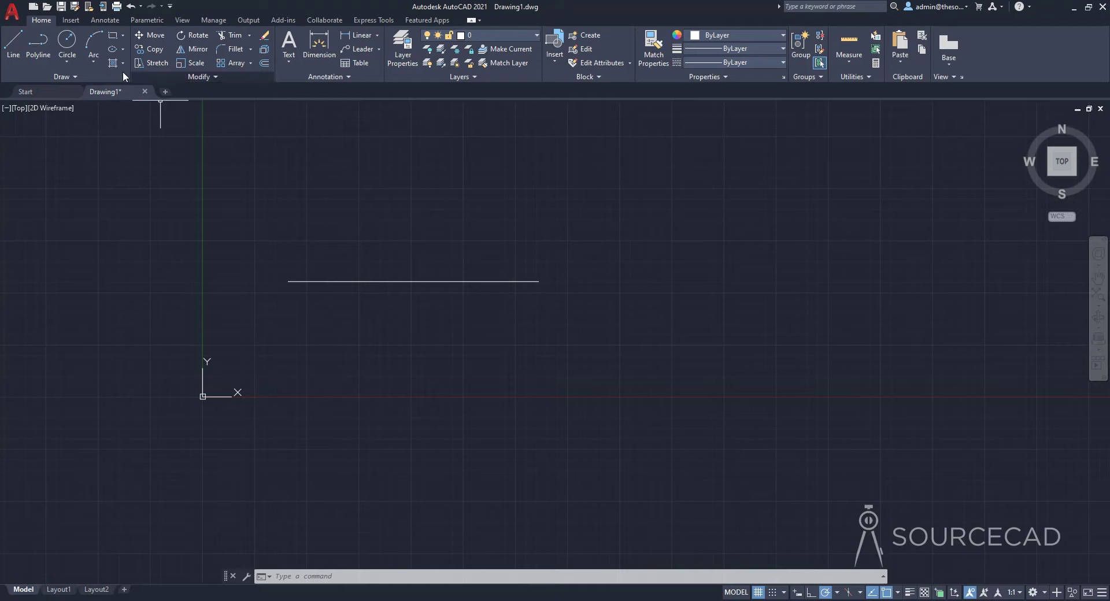
click(58, 41)
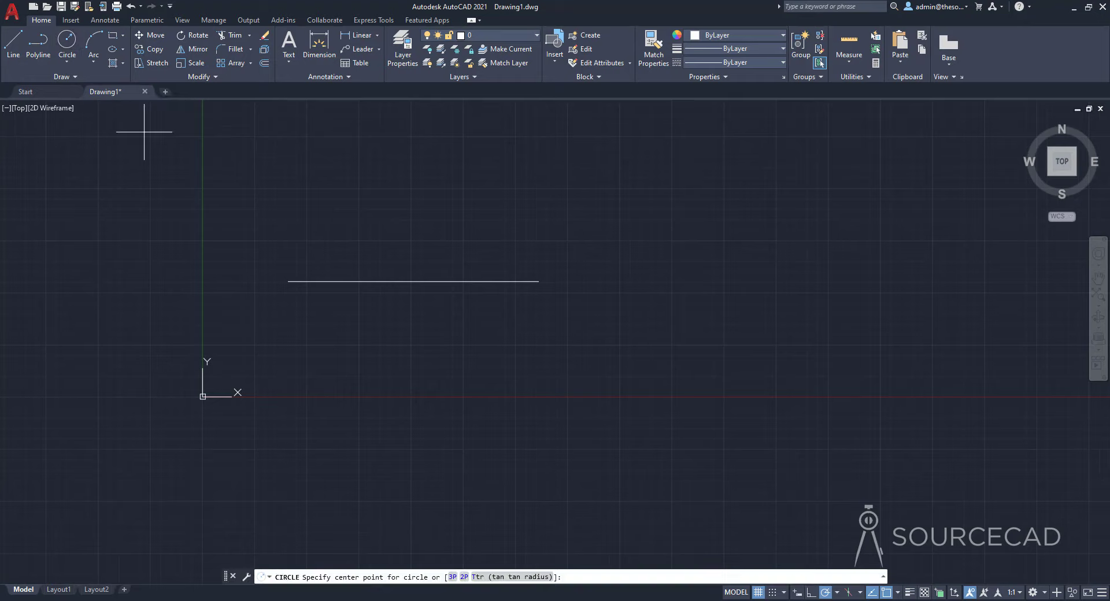
click(288, 282)
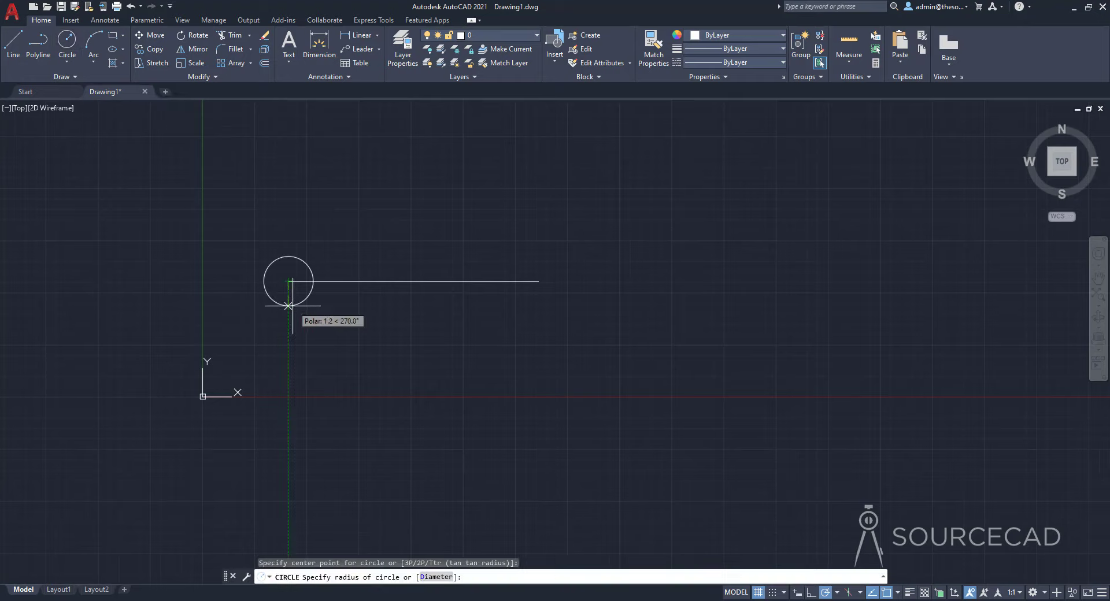
text(1.4)
key(Return)
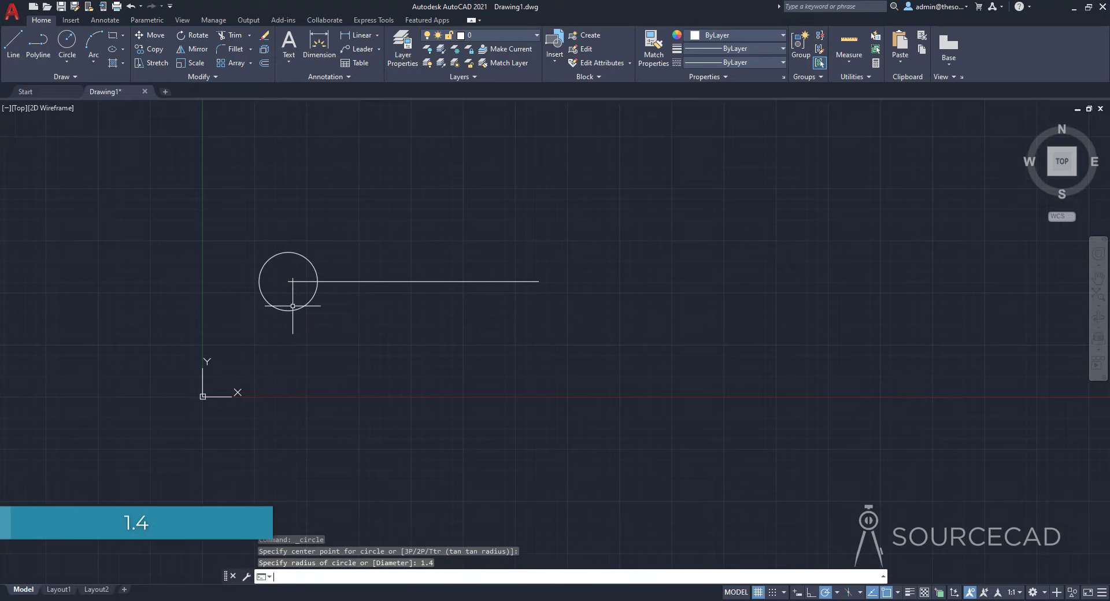
Step: Draw a concentric circle of diameter 5.6 mm around the small circle at the line's left end
key(Return)
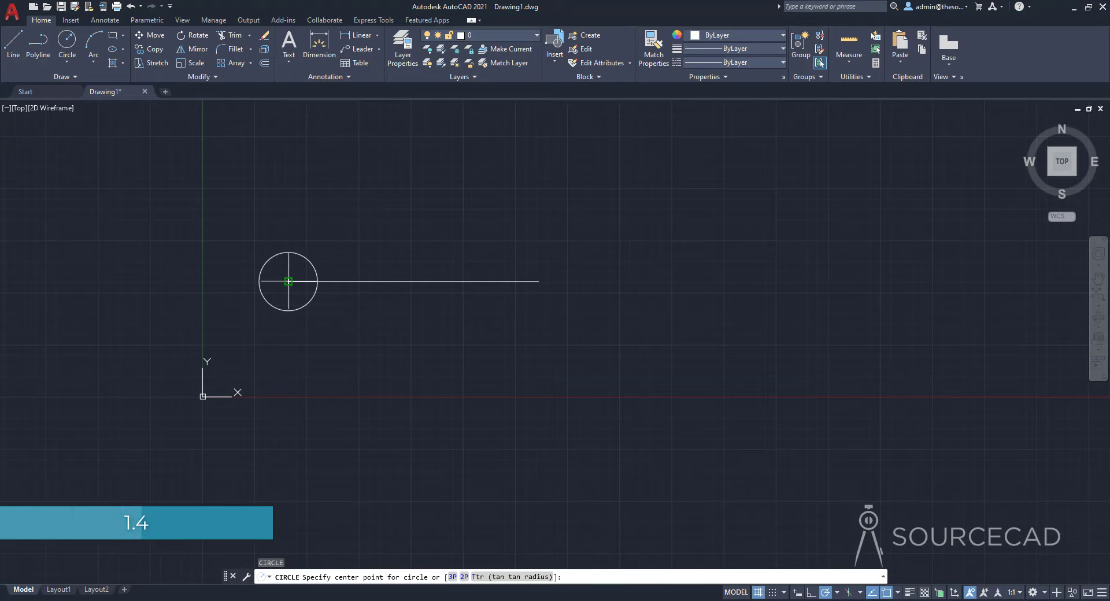
click(287, 281)
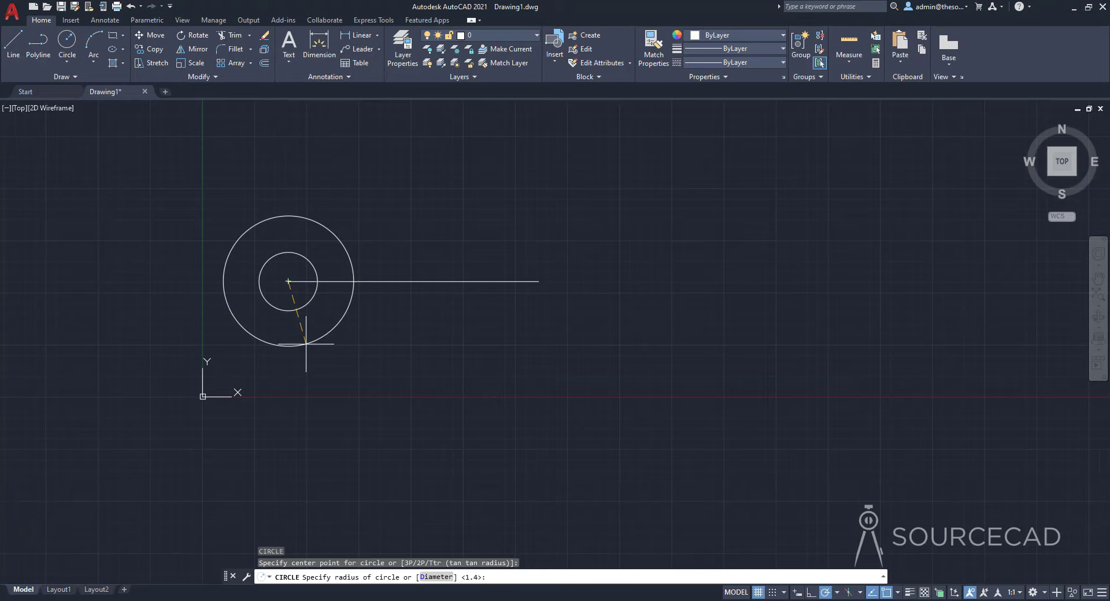
text(d)
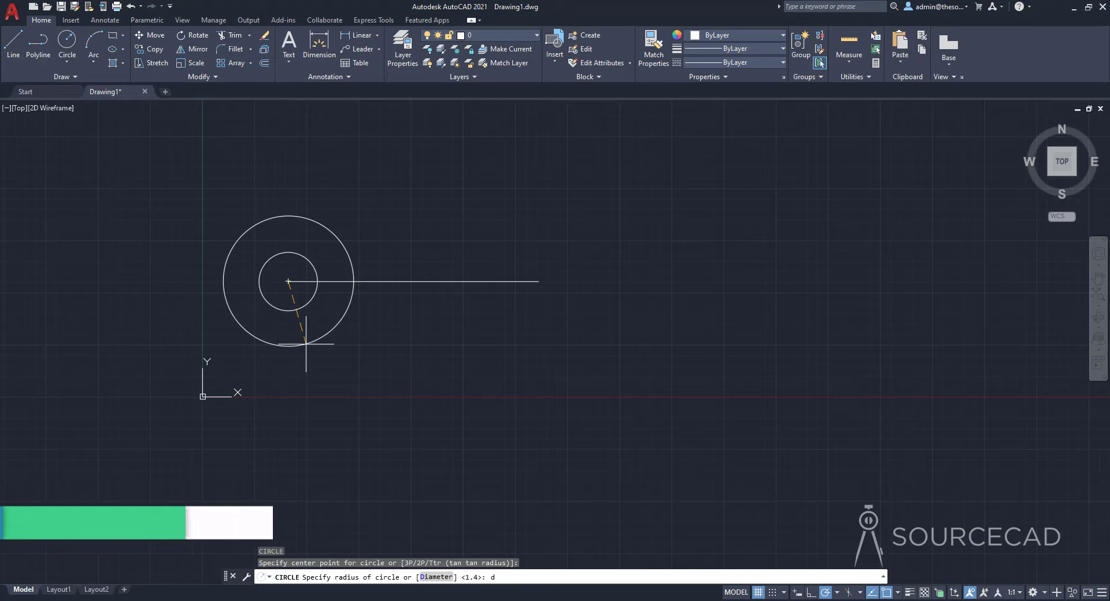
key(Return)
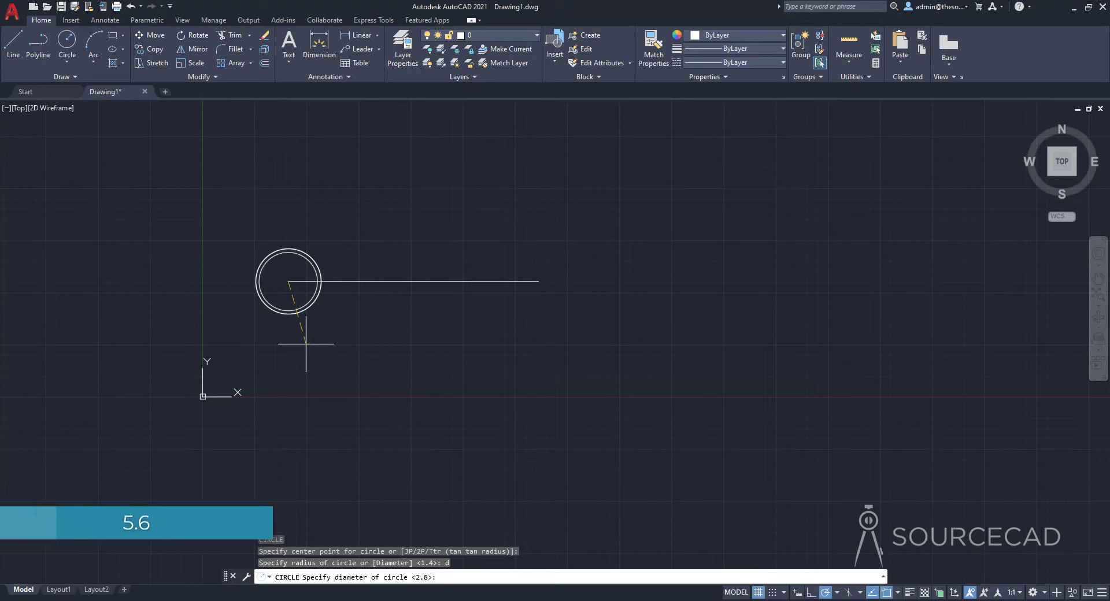
text(5.6)
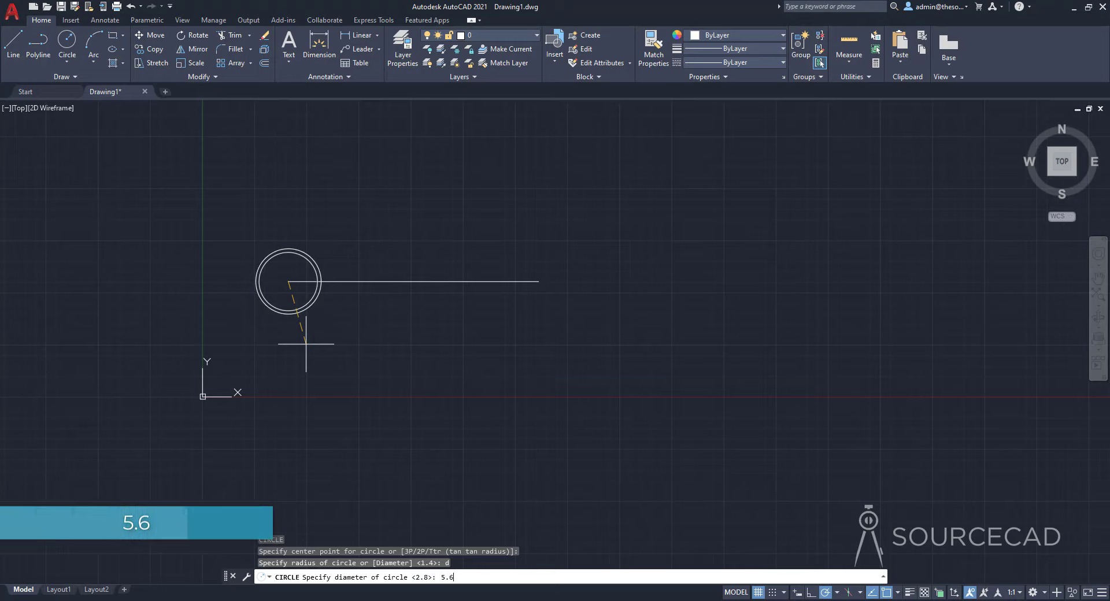
key(Return)
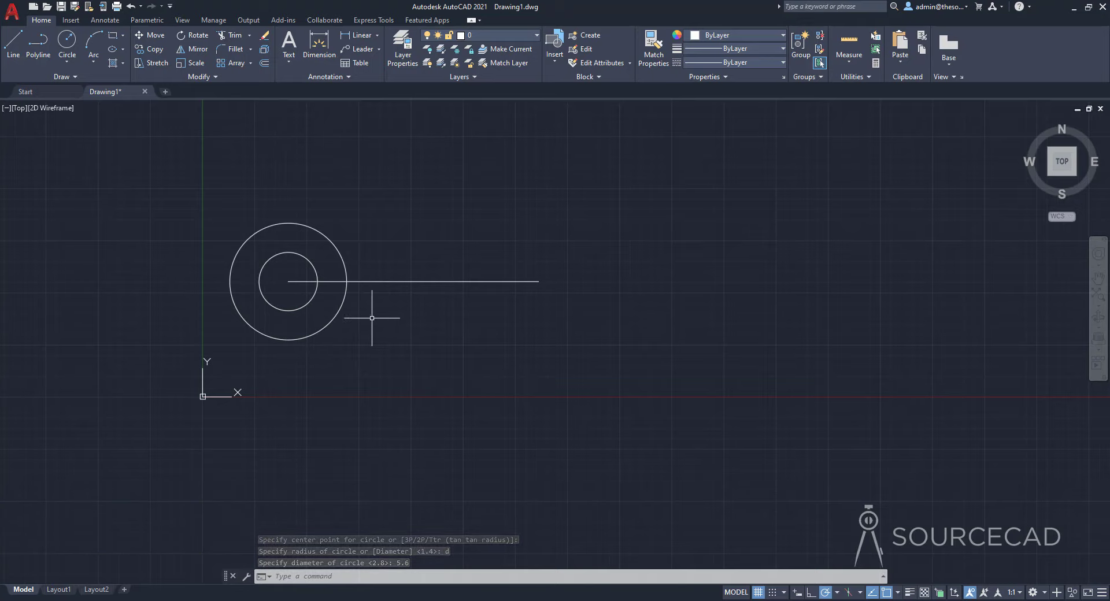
Step: Copy both concentric circles from the line's left endpoint to its right endpoint
click(152, 50)
click(263, 229)
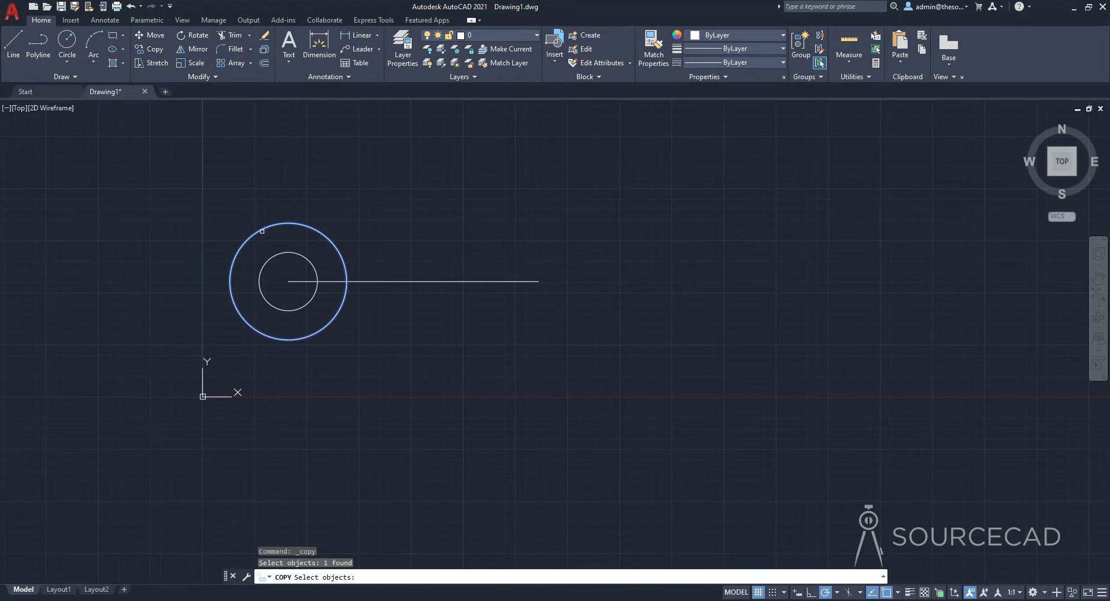
click(265, 264)
key(Return)
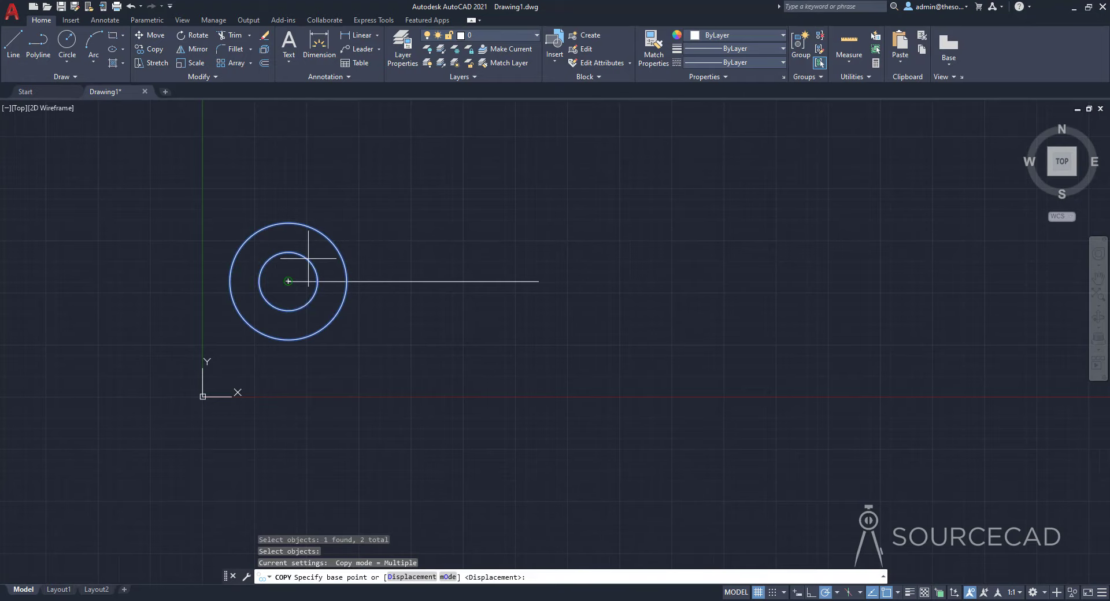
click(288, 281)
click(538, 281)
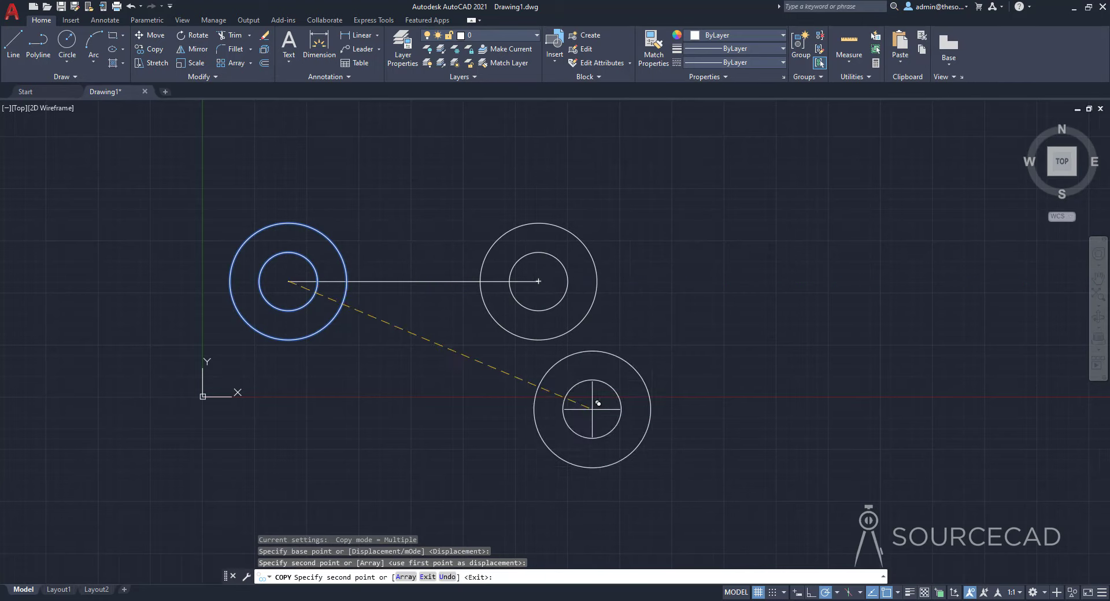
key(Escape)
Step: Draw a Tan, Tan, Radius circle of radius 12 mm tangent to the outer upper sides of the two larger circles, enclosing both
middle_drag(405, 338, 521, 346)
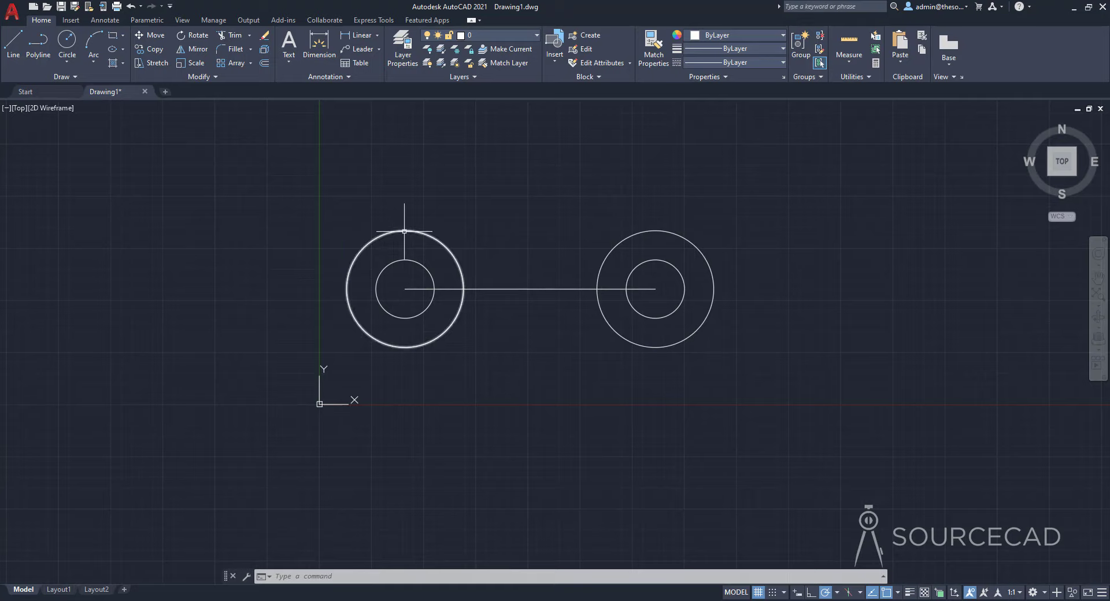
click(67, 61)
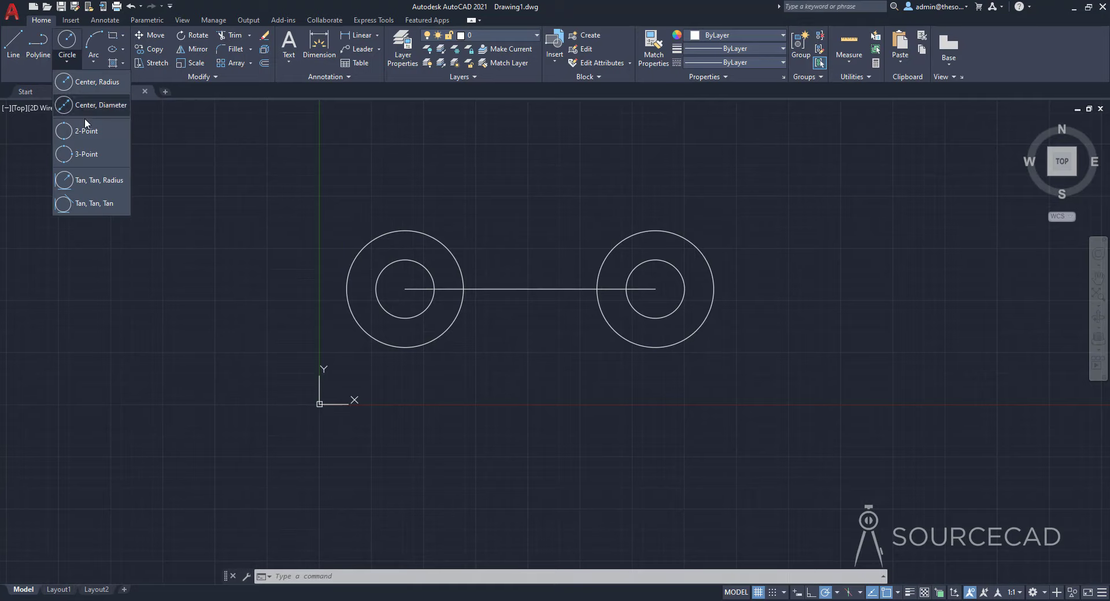
click(101, 182)
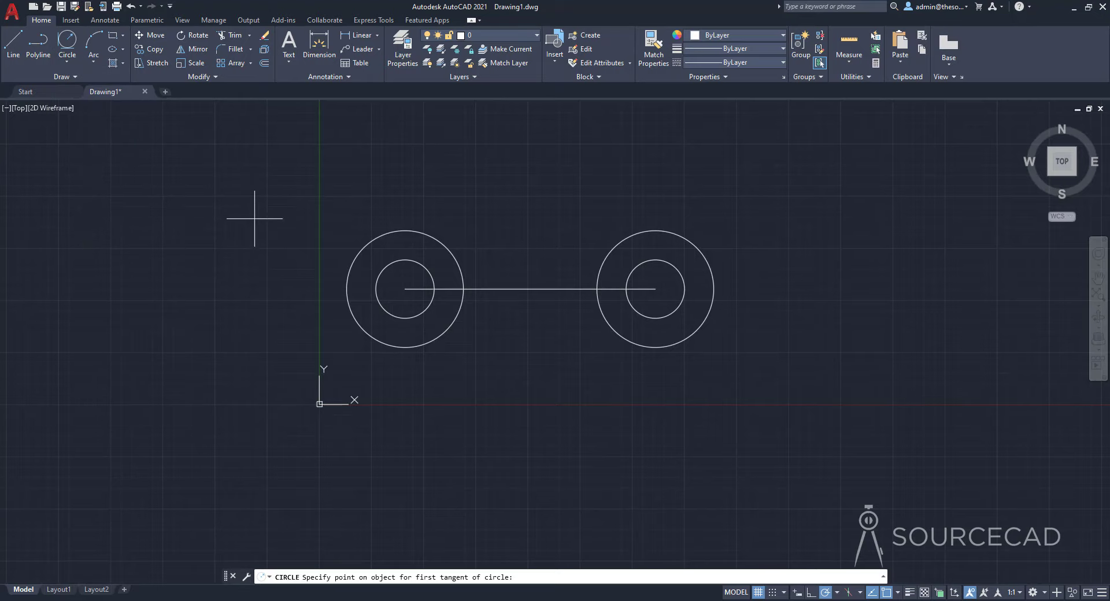
click(352, 254)
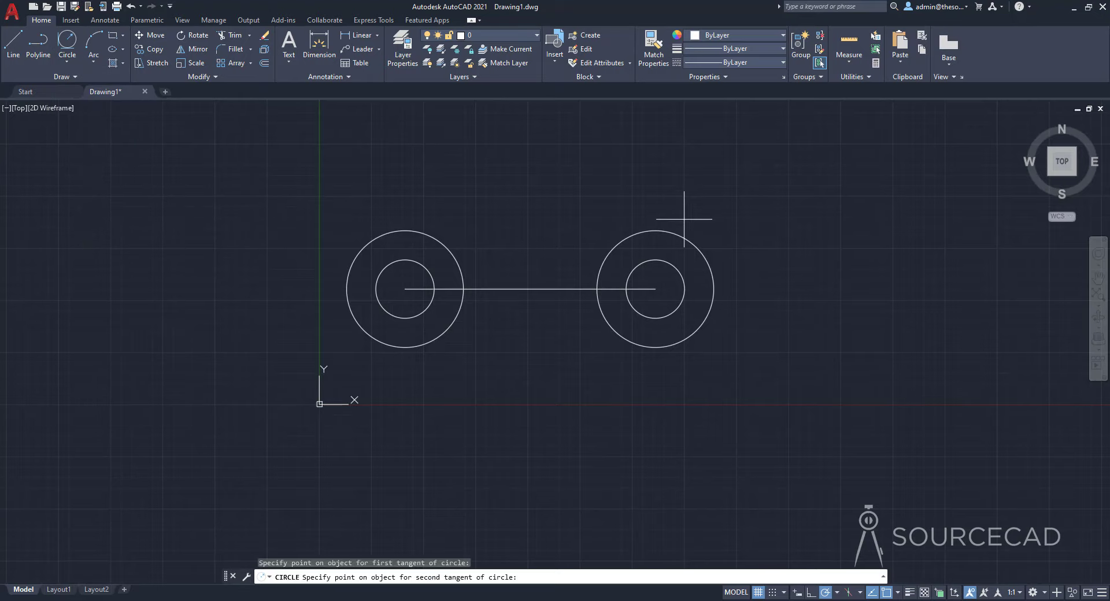
click(702, 251)
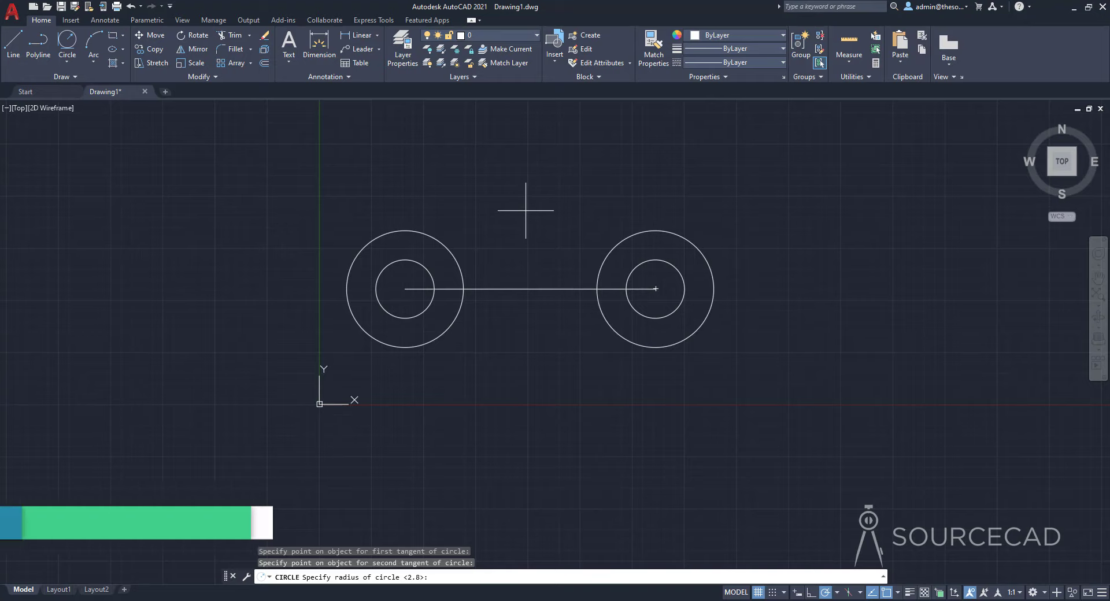
text(12)
key(Return)
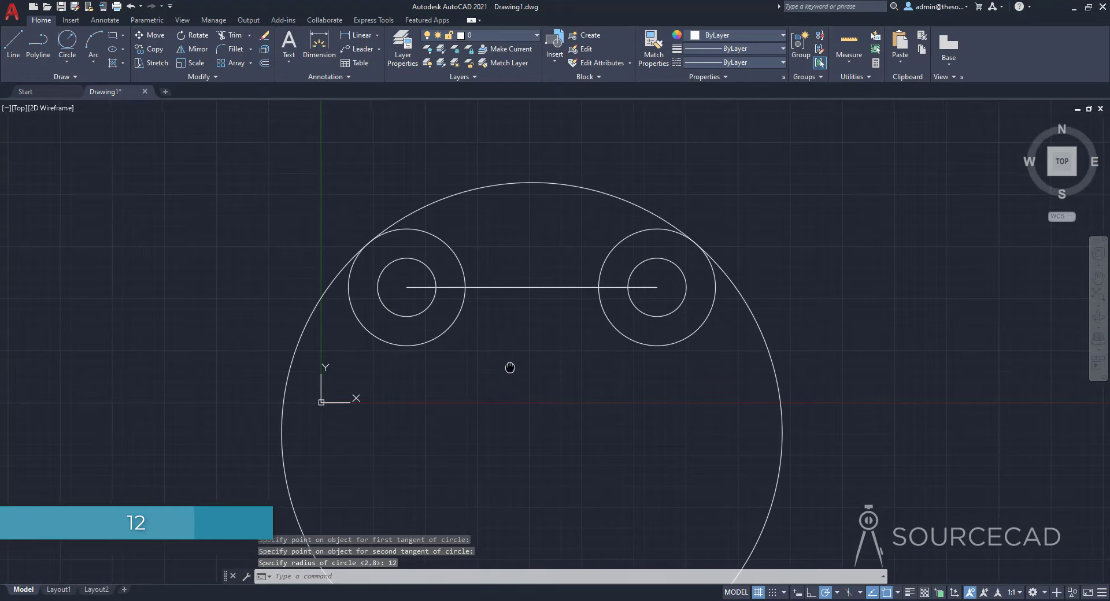
Step: Trim away the lower part of the 12 mm radius circle, keeping only the arc above the two larger circles
middle_drag(508, 366, 508, 267)
scroll(578, 347, down, 2)
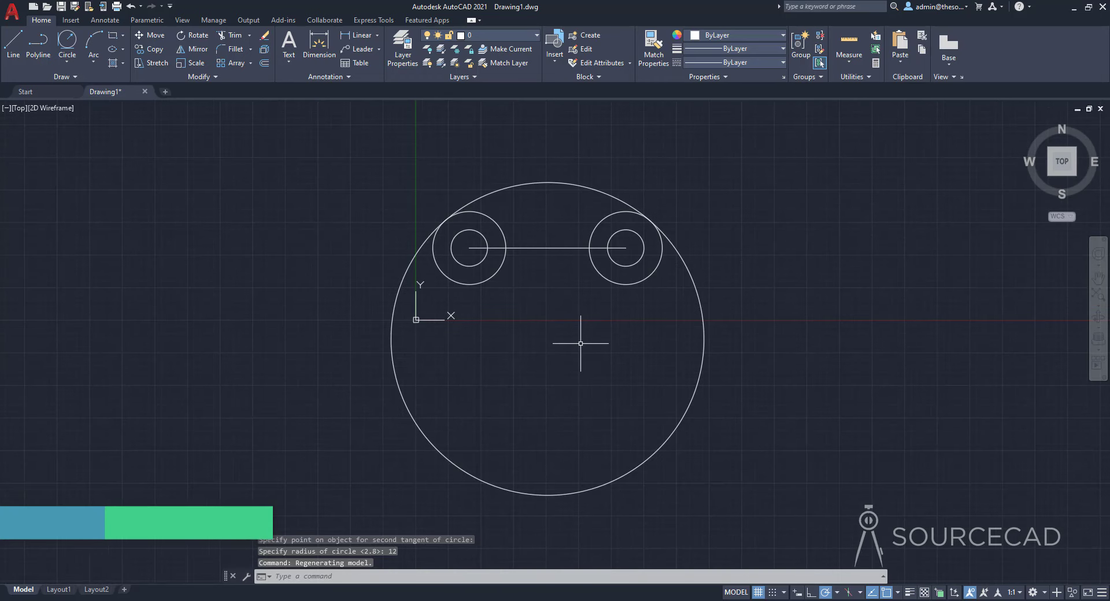
click(228, 38)
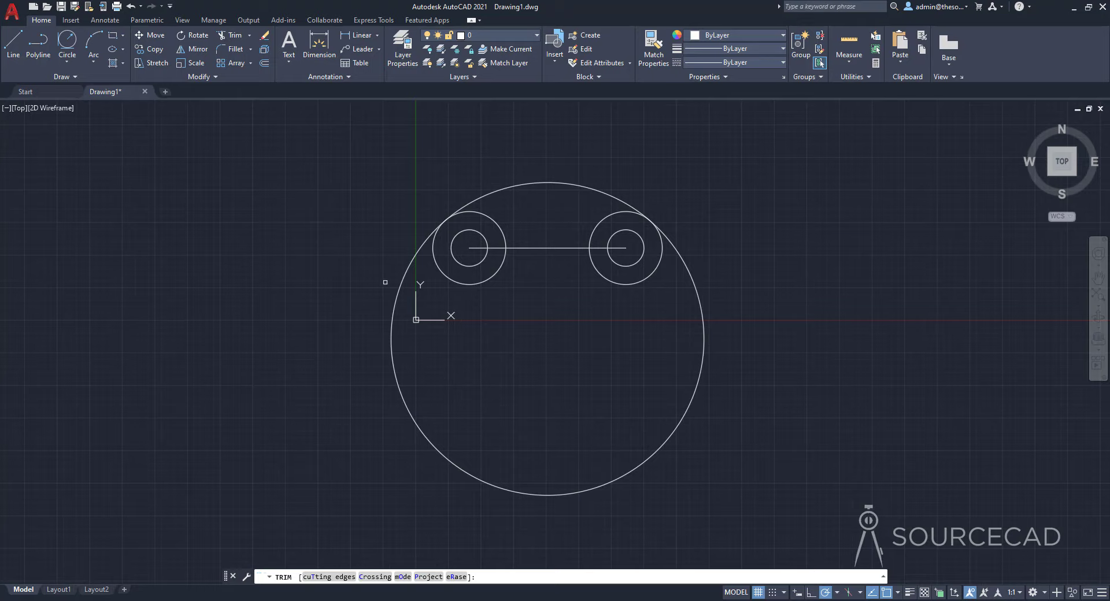
click(395, 306)
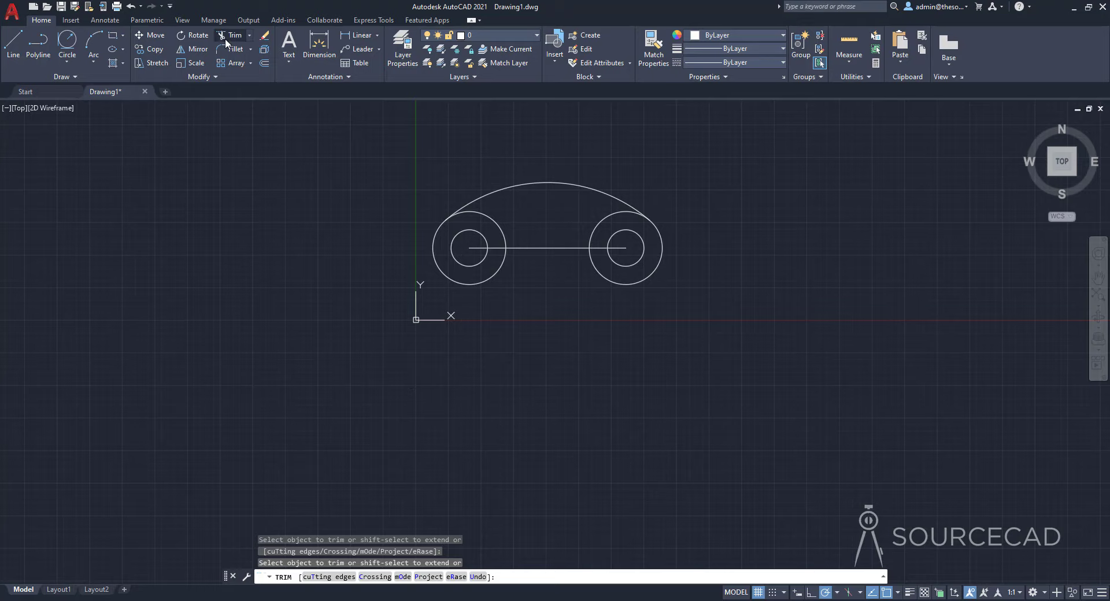
key(Return)
key(Return)
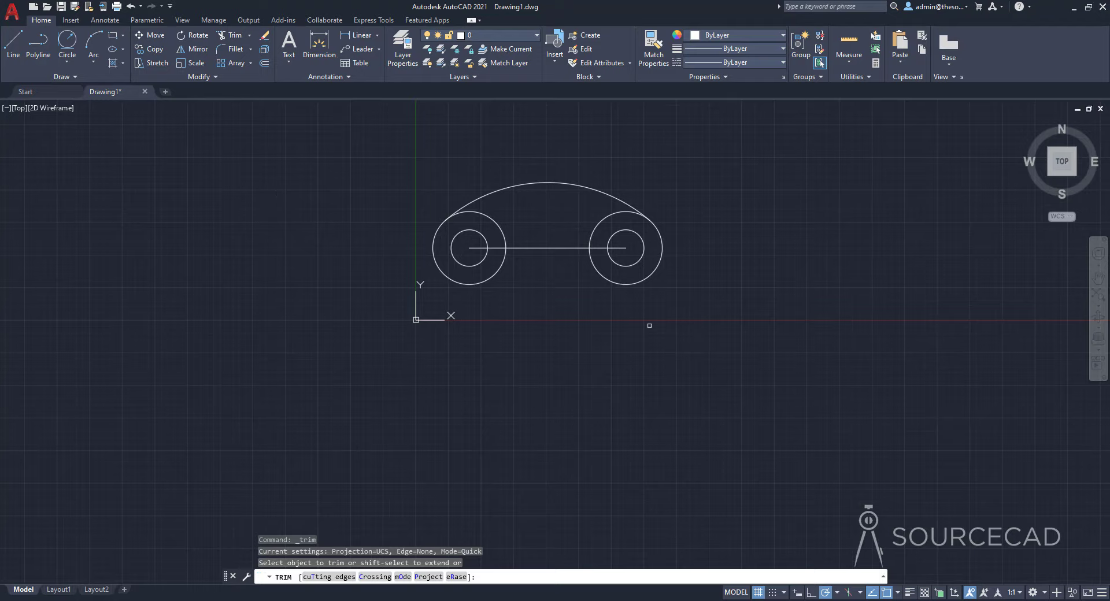
key(Escape)
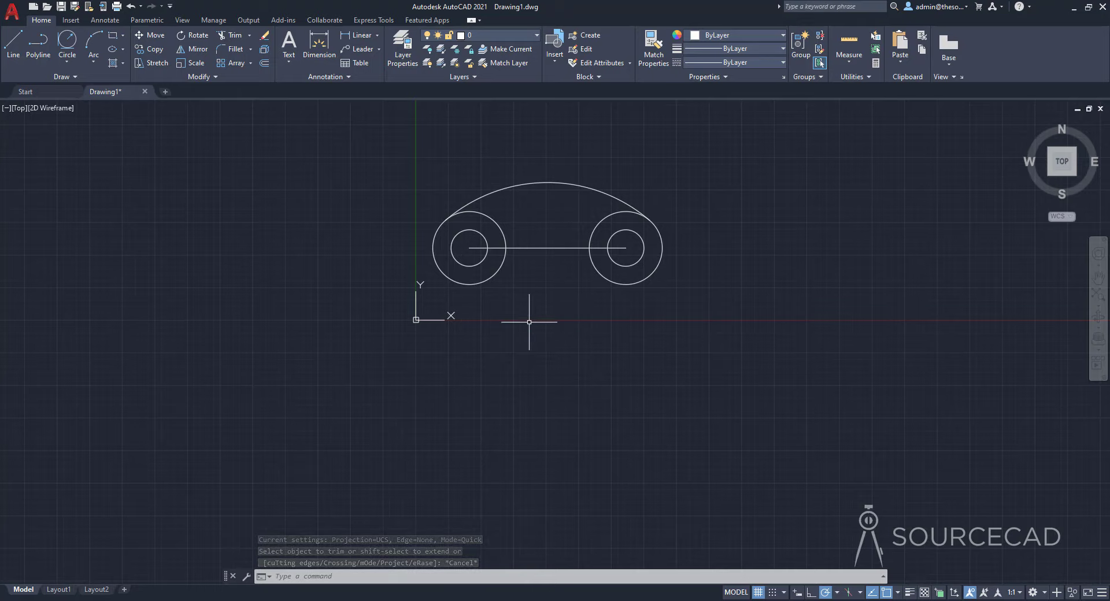
Step: Draw an 8 mm vertical line straight down from the midpoint of the horizontal centre line
click(14, 52)
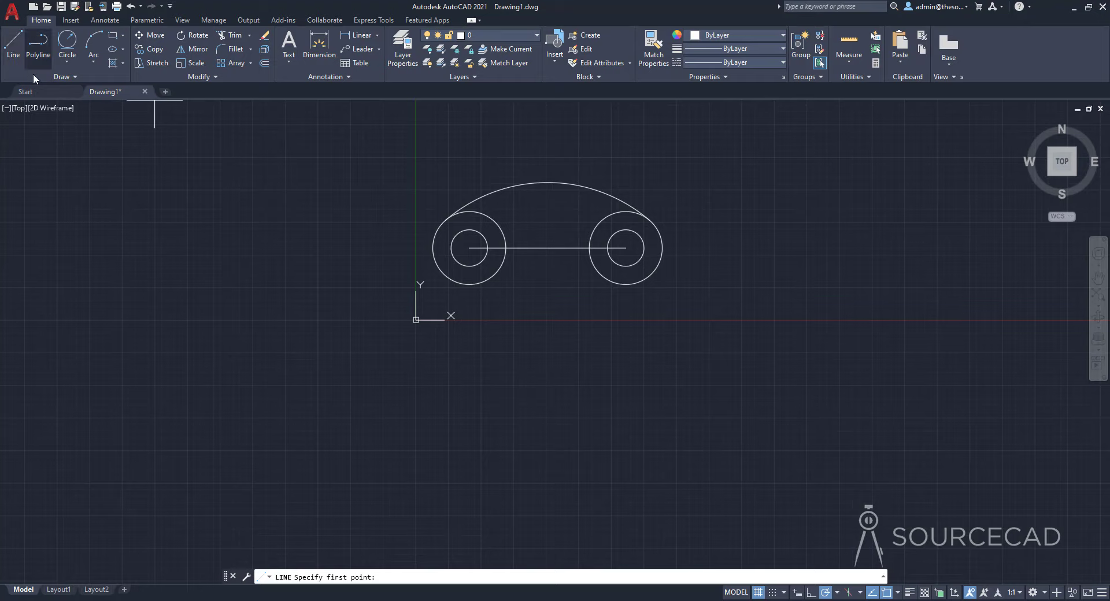
click(547, 248)
text(8)
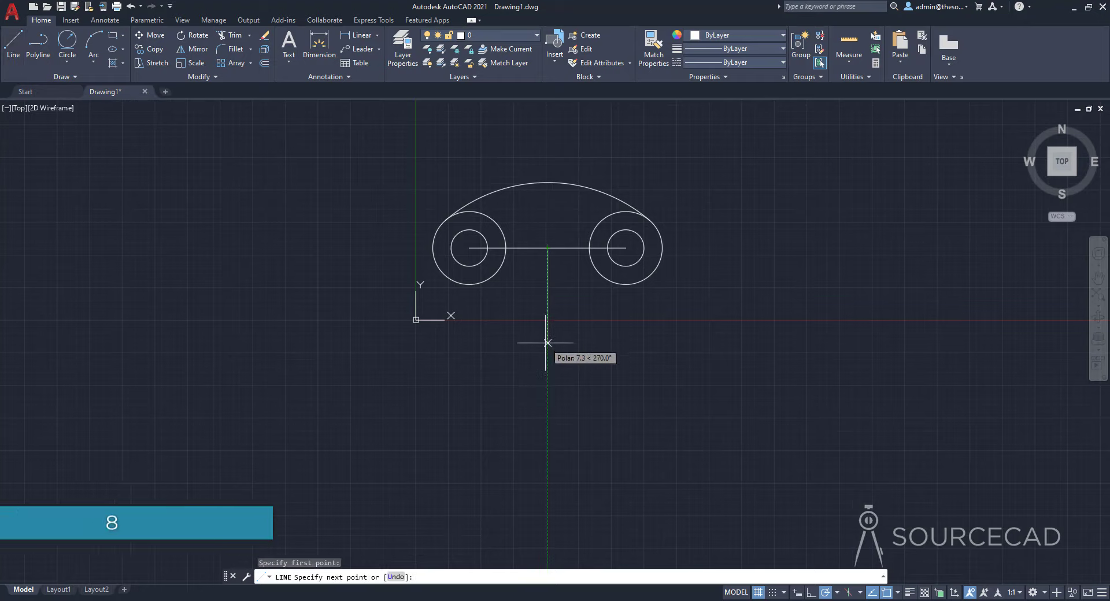
key(Return)
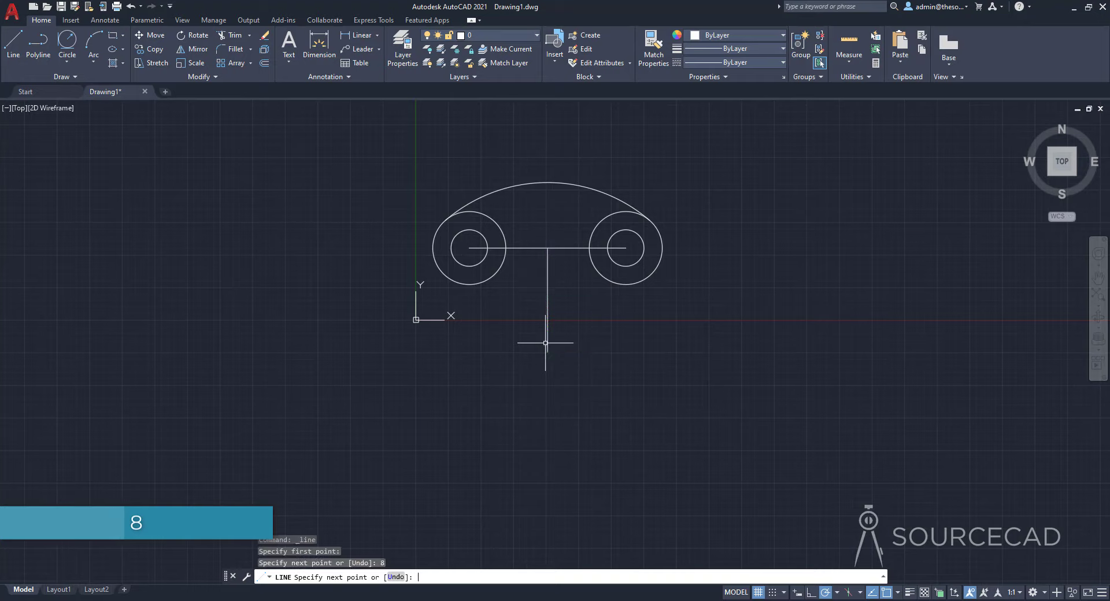
key(Return)
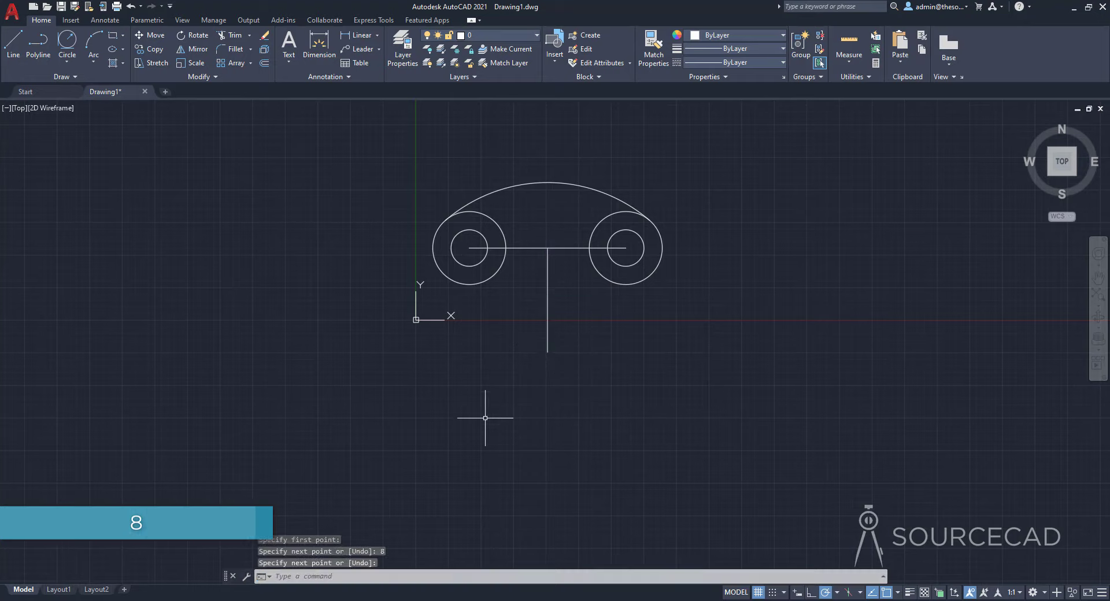
Step: Offset the vertical line by 3.5 mm to both its left and right sides
click(266, 65)
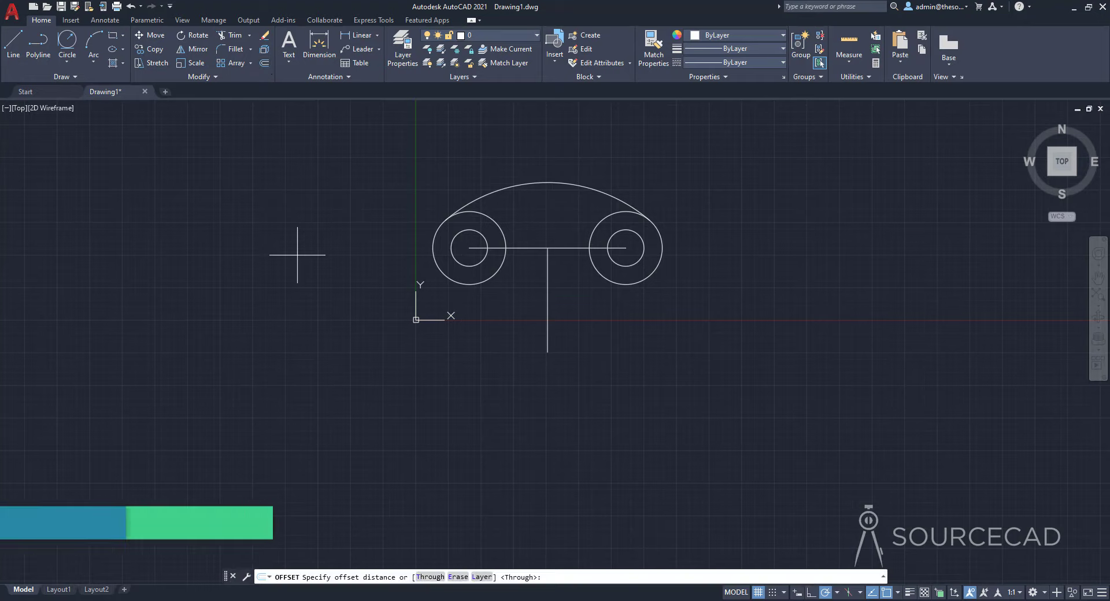
text(3.5)
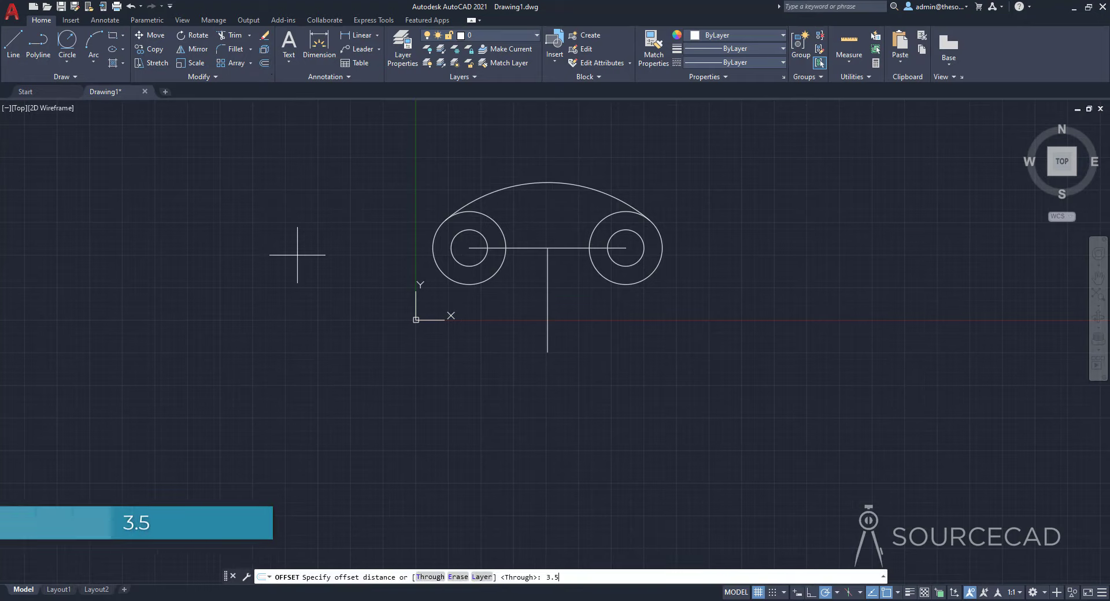
key(Return)
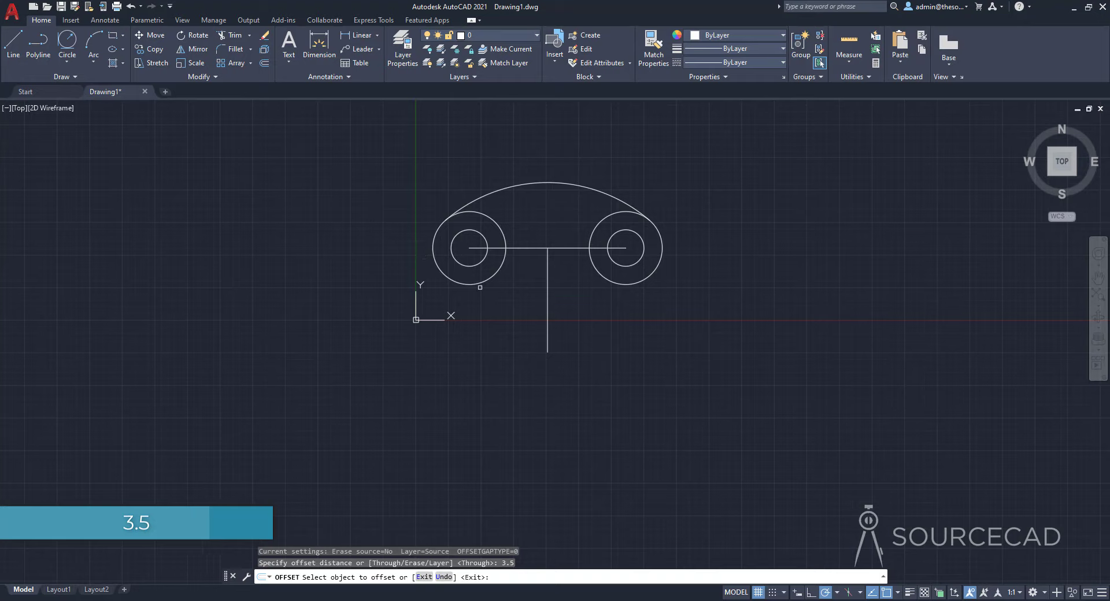
click(546, 305)
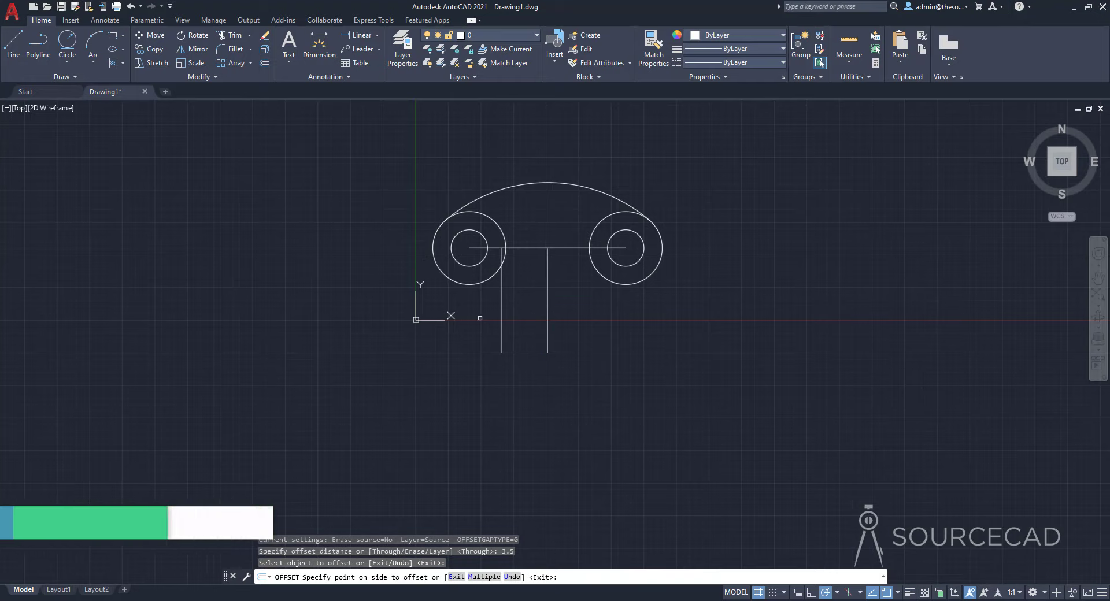
click(518, 330)
click(546, 307)
click(652, 313)
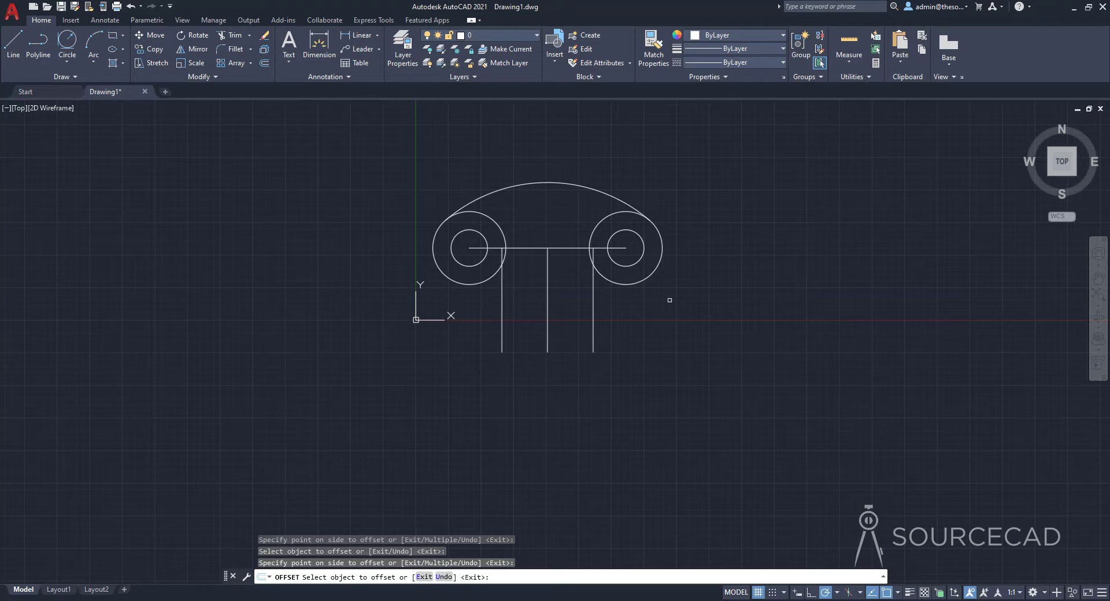
key(Escape)
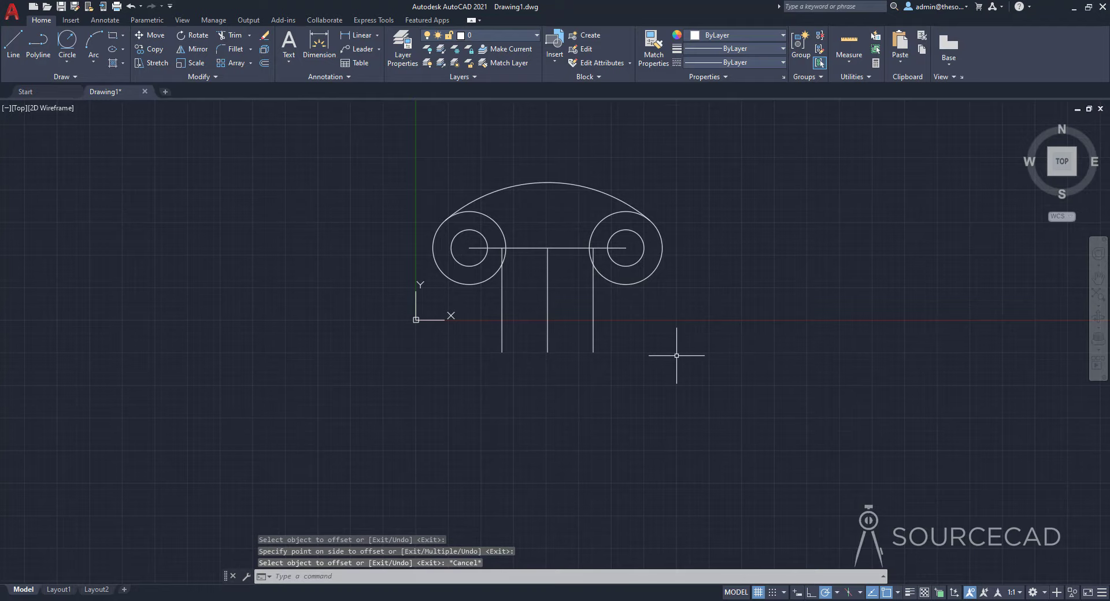
Step: Draw a horizontal line joining the lower endpoints of the two offset vertical lines
click(13, 46)
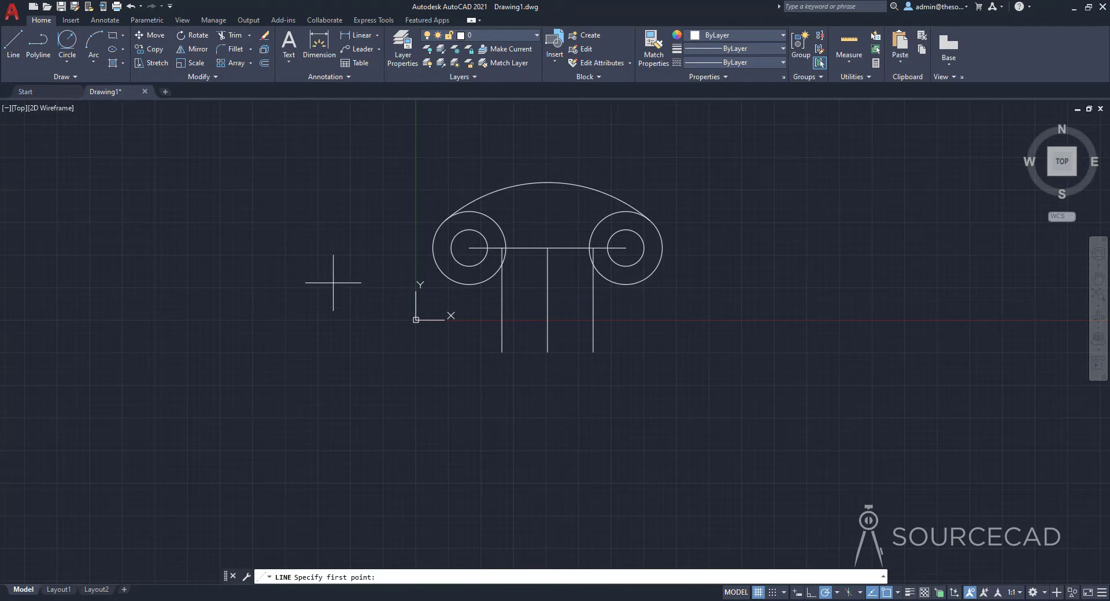
click(503, 351)
click(593, 351)
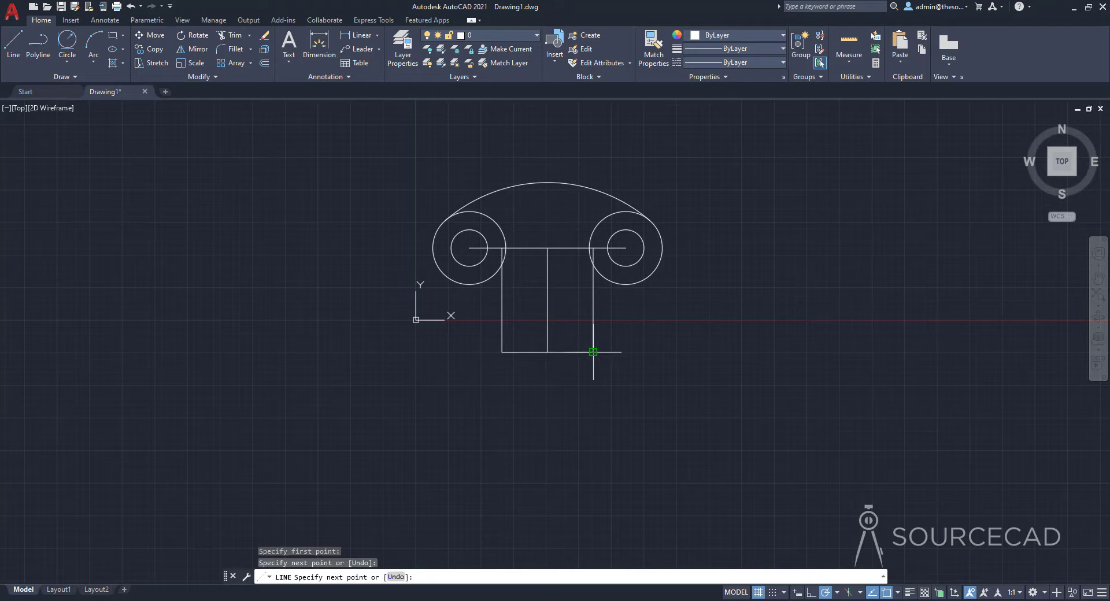
key(Escape)
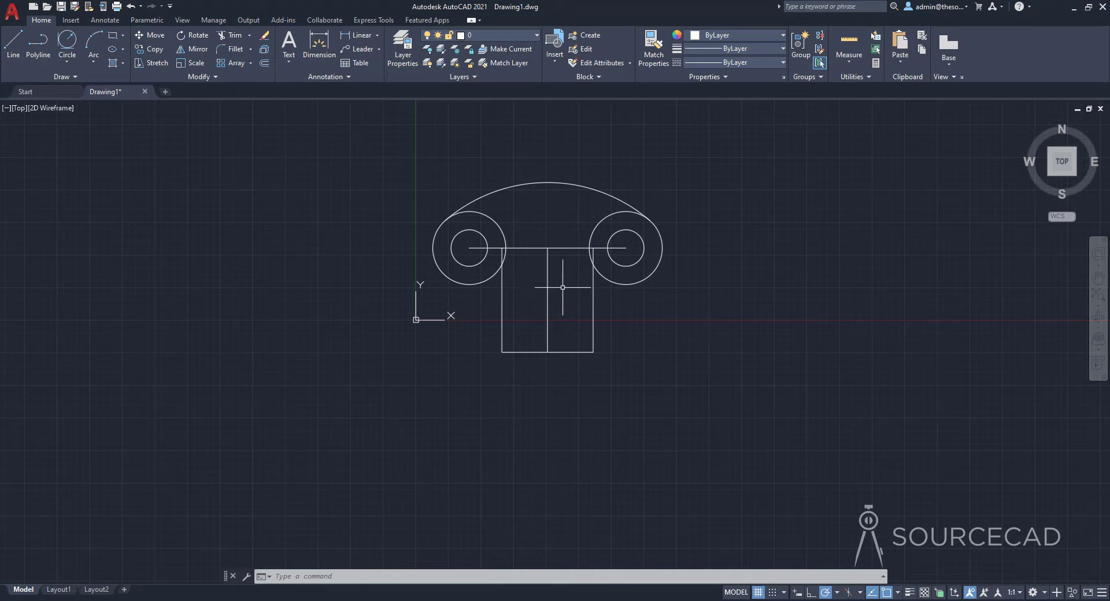
Step: Delete the horizontal centre line between the circles and the middle vertical line
click(561, 247)
click(548, 289)
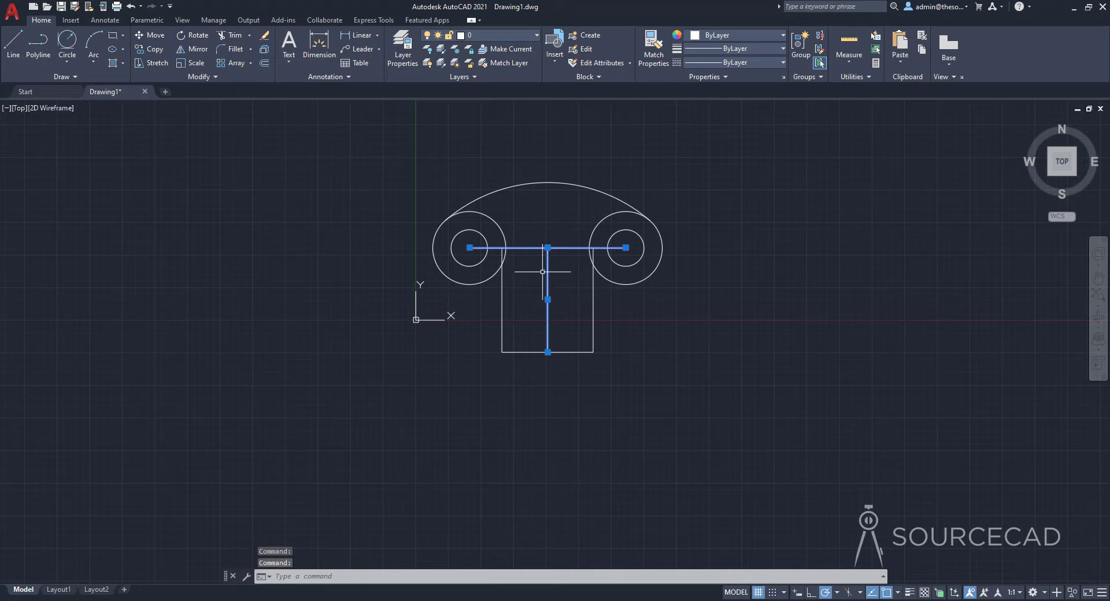
key(Delete)
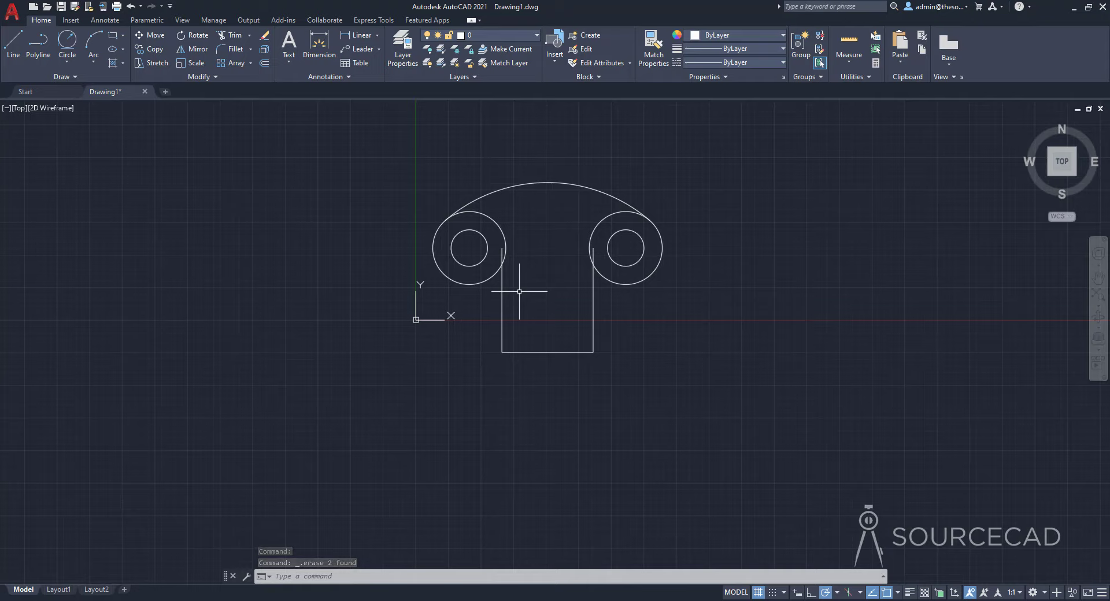
Step: Fillet each vertical side line to the underside of its adjacent larger circle with a 2 mm radius, using the Multiple option
click(235, 49)
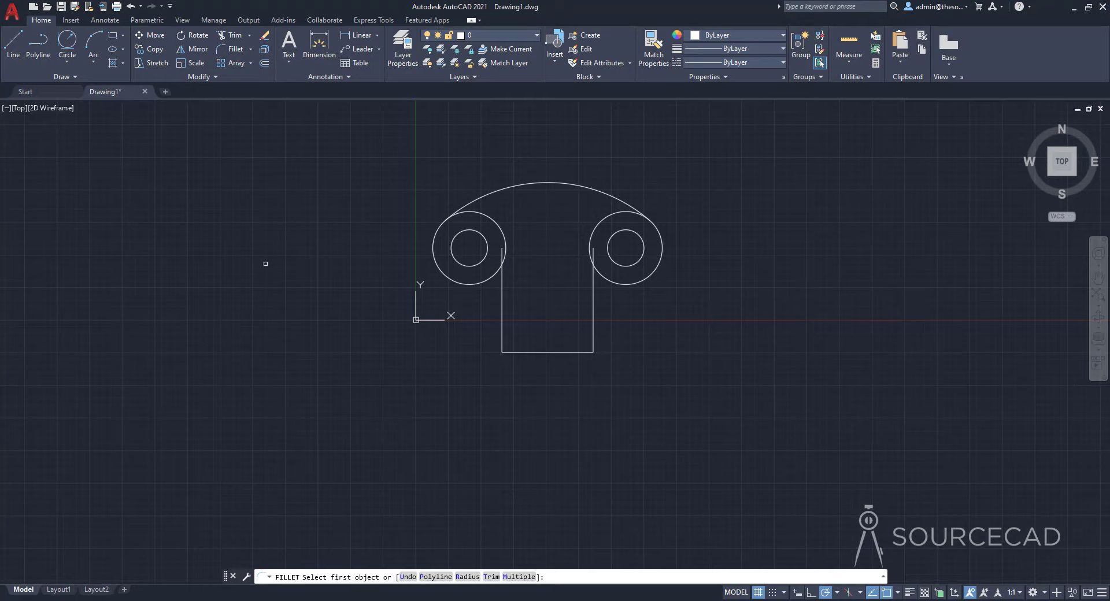
text(r)
key(Return)
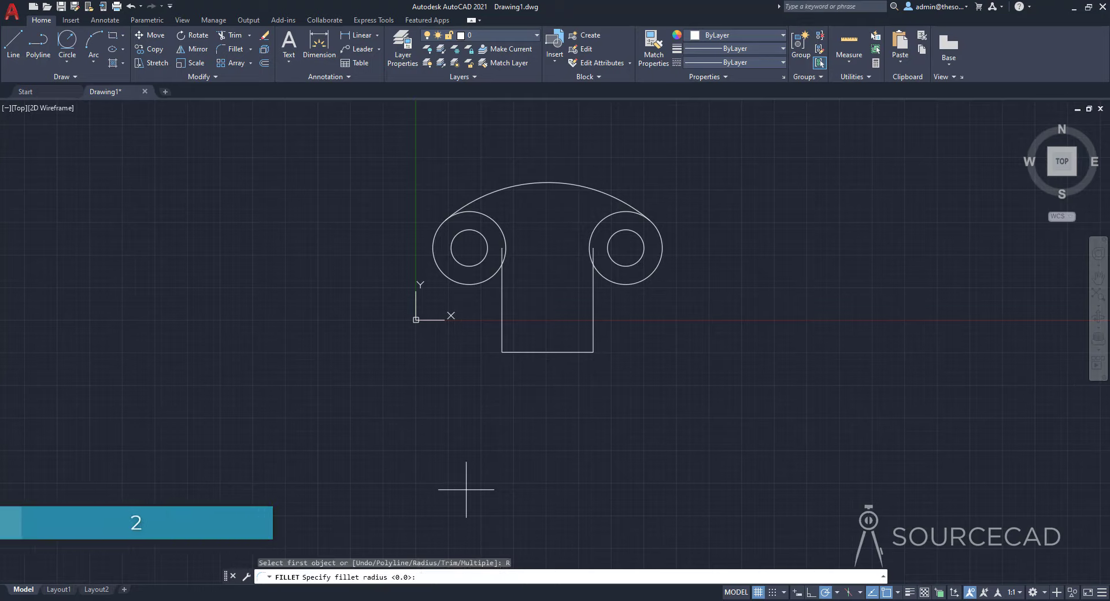
text(2)
key(Return)
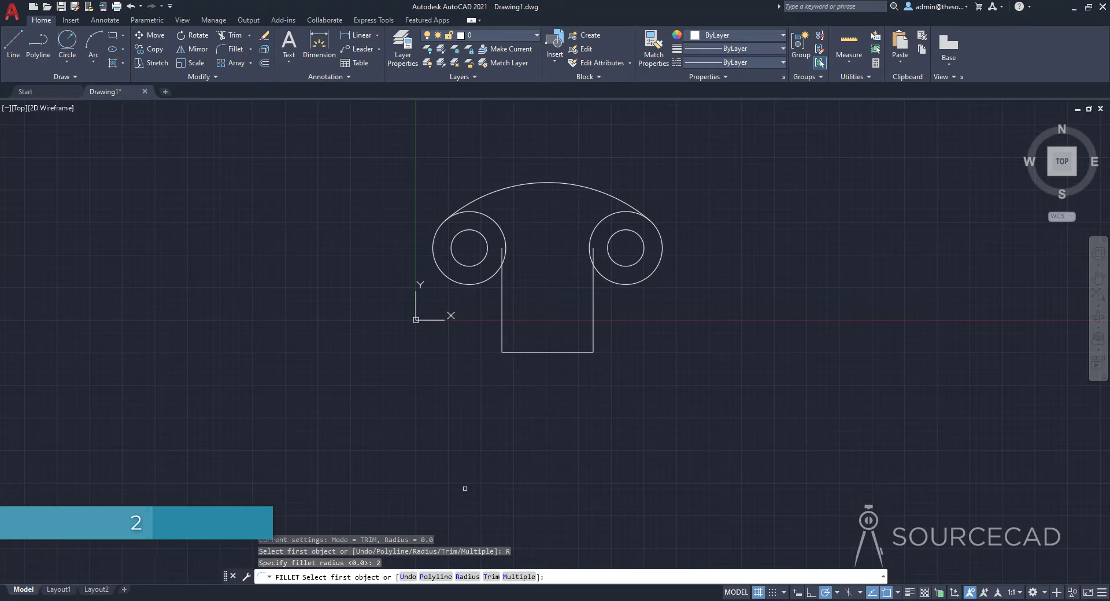
text(m)
key(Return)
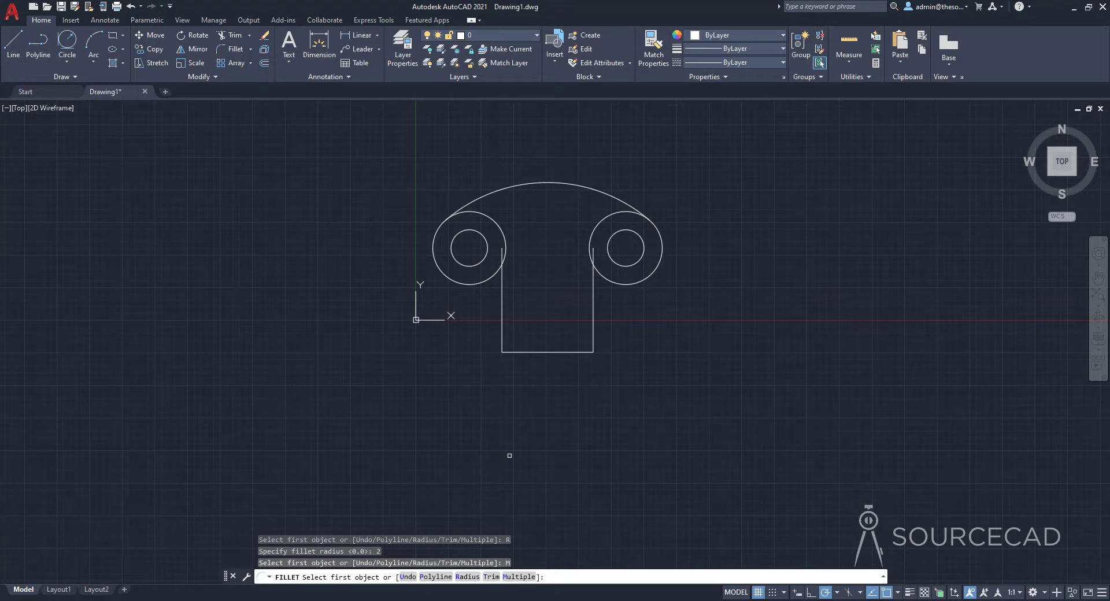
click(500, 292)
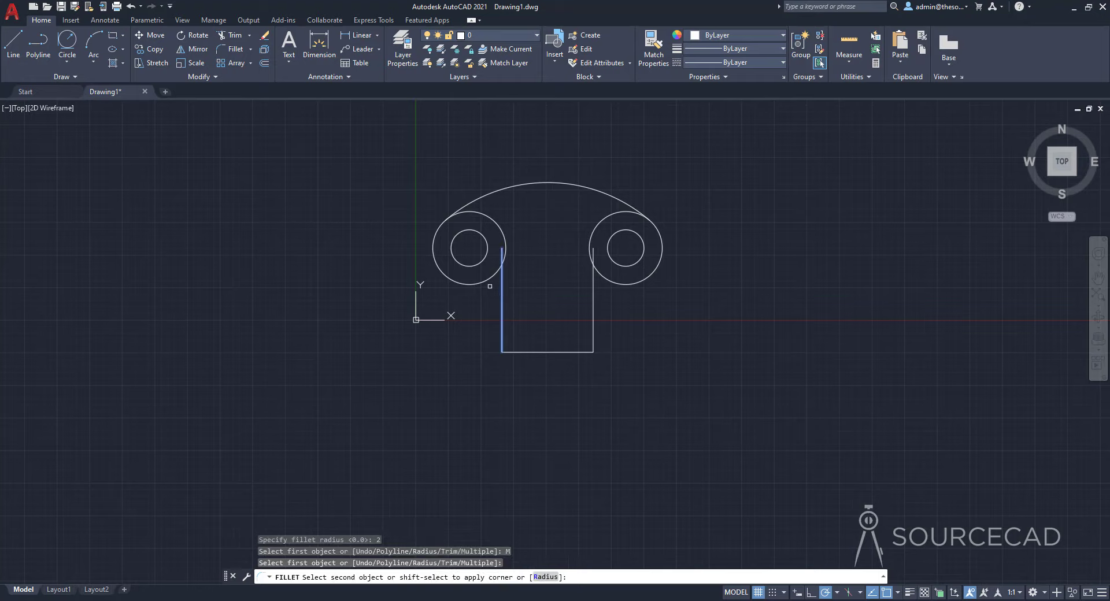
click(489, 278)
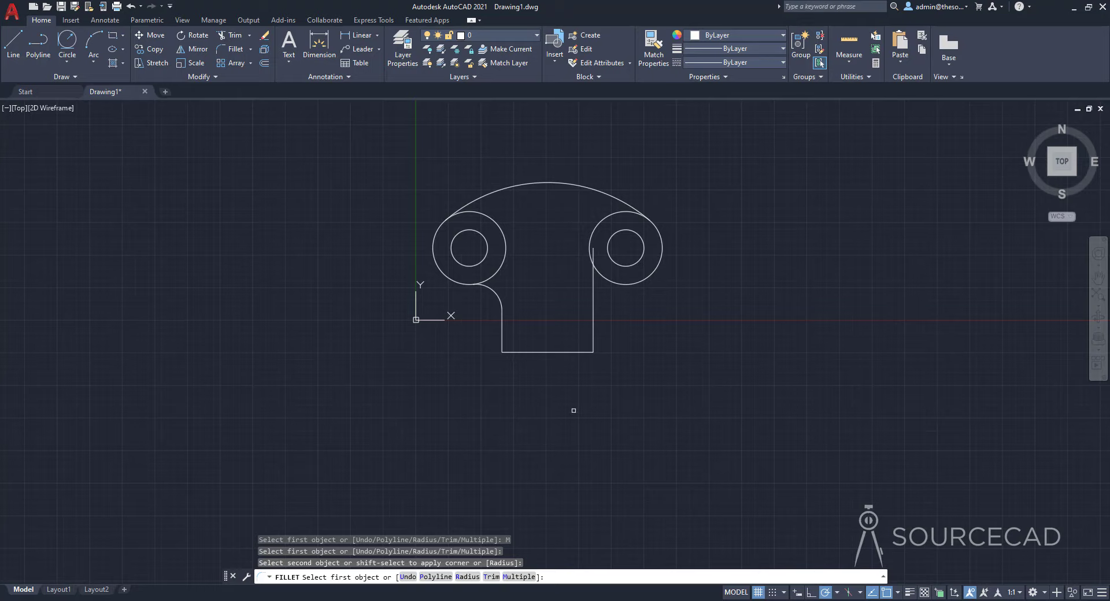
click(594, 320)
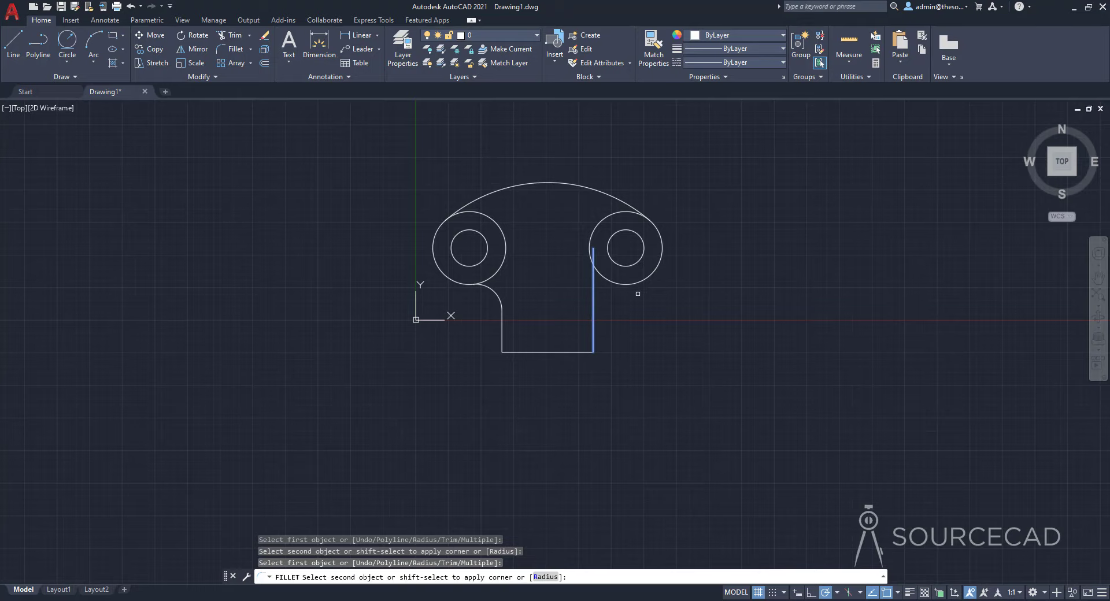
click(621, 286)
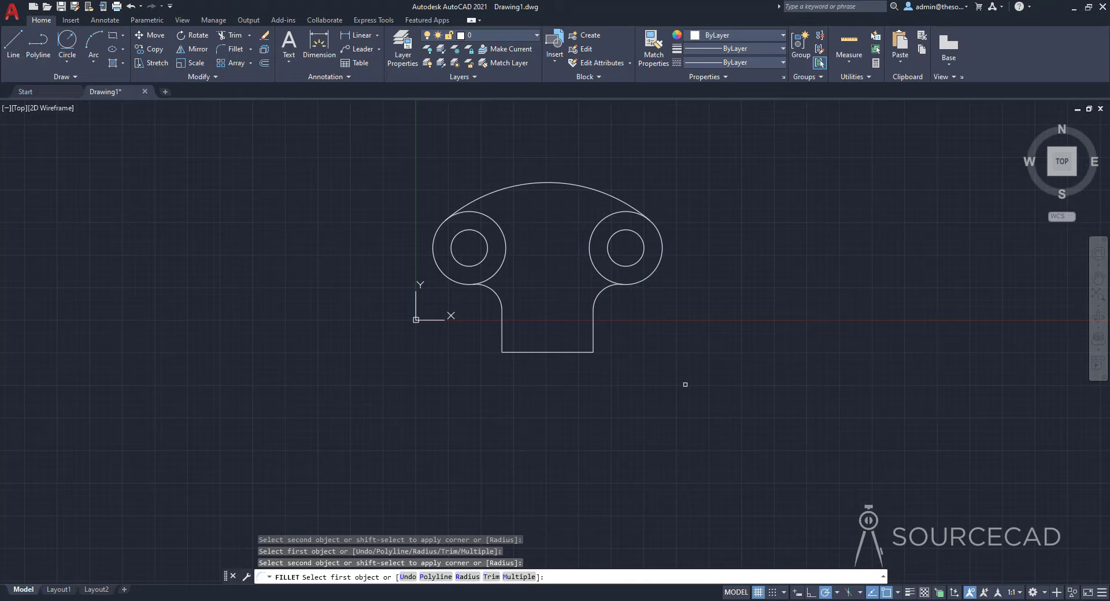
Step: Fillet both bottom corners between the vertical side lines and the lower horizontal line with a 1 mm radius
text(R)
key(Return)
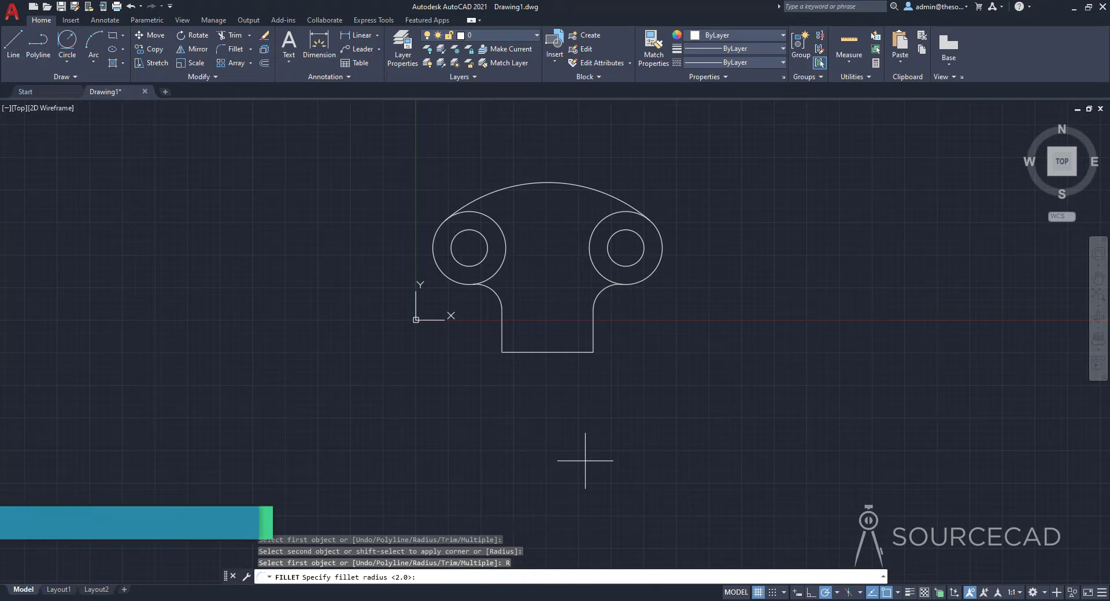
text(1)
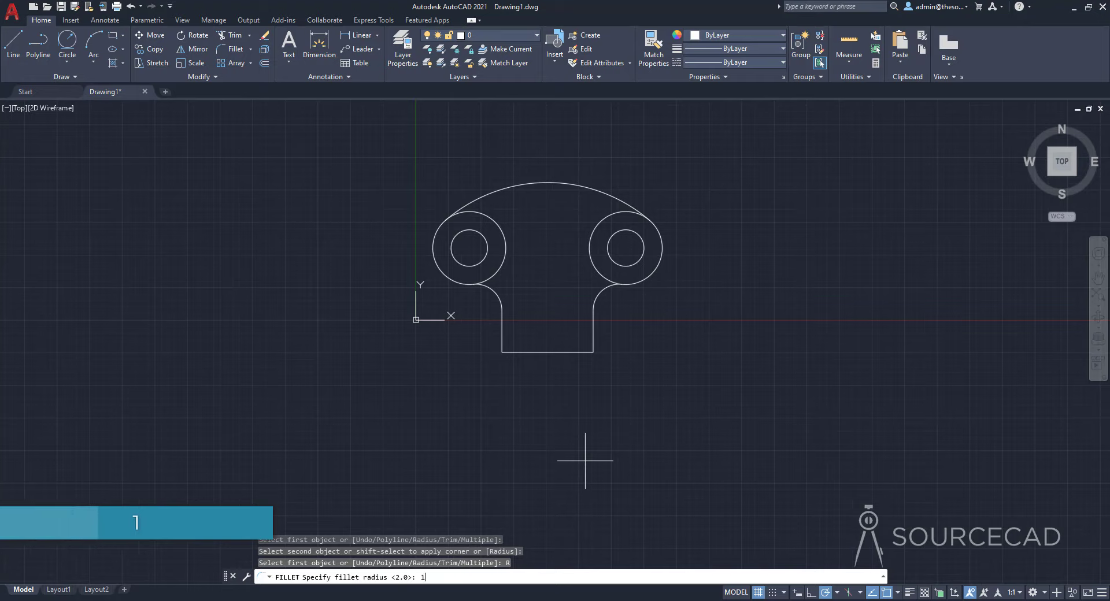
key(Return)
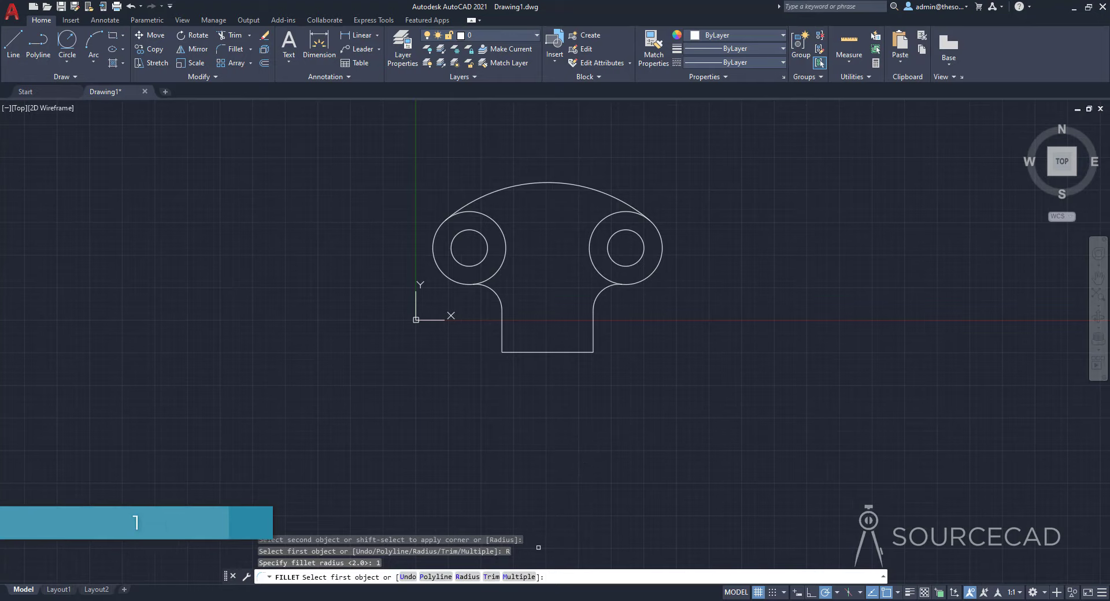
click(521, 577)
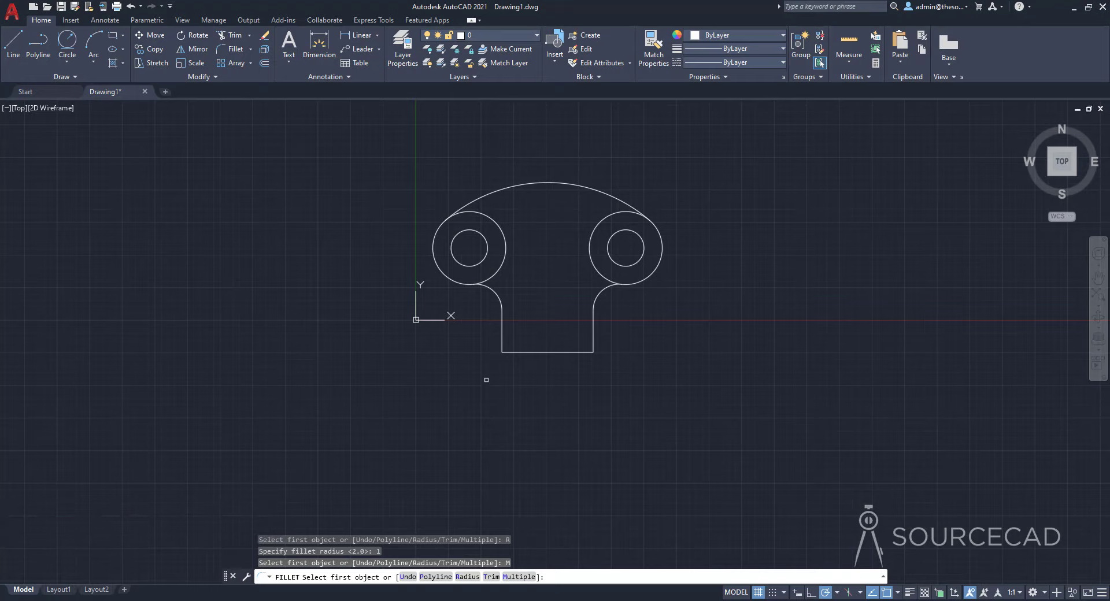
click(501, 332)
click(508, 350)
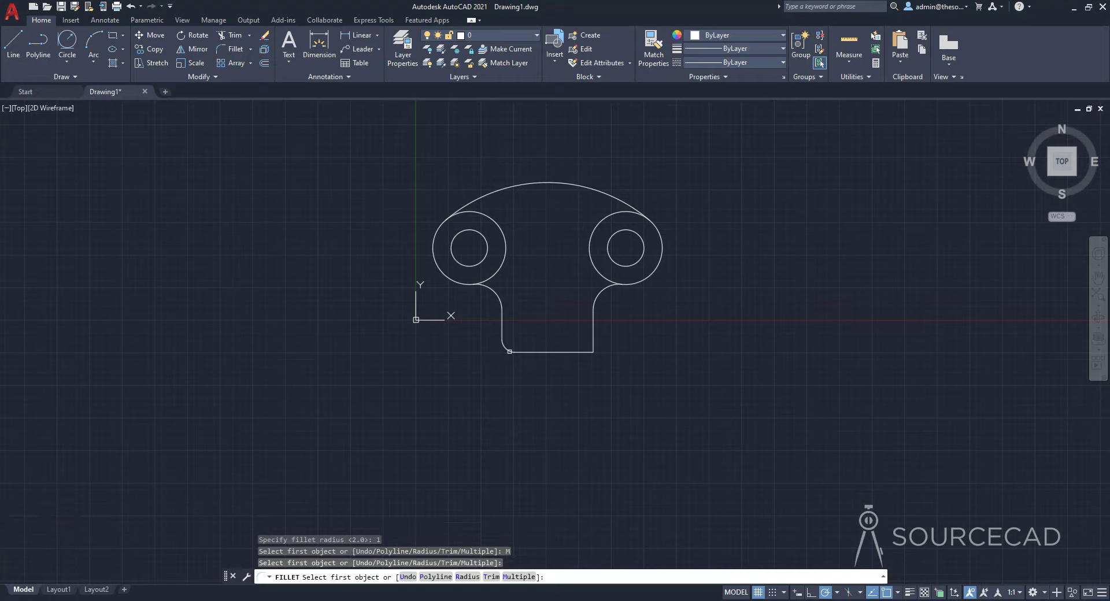
click(572, 353)
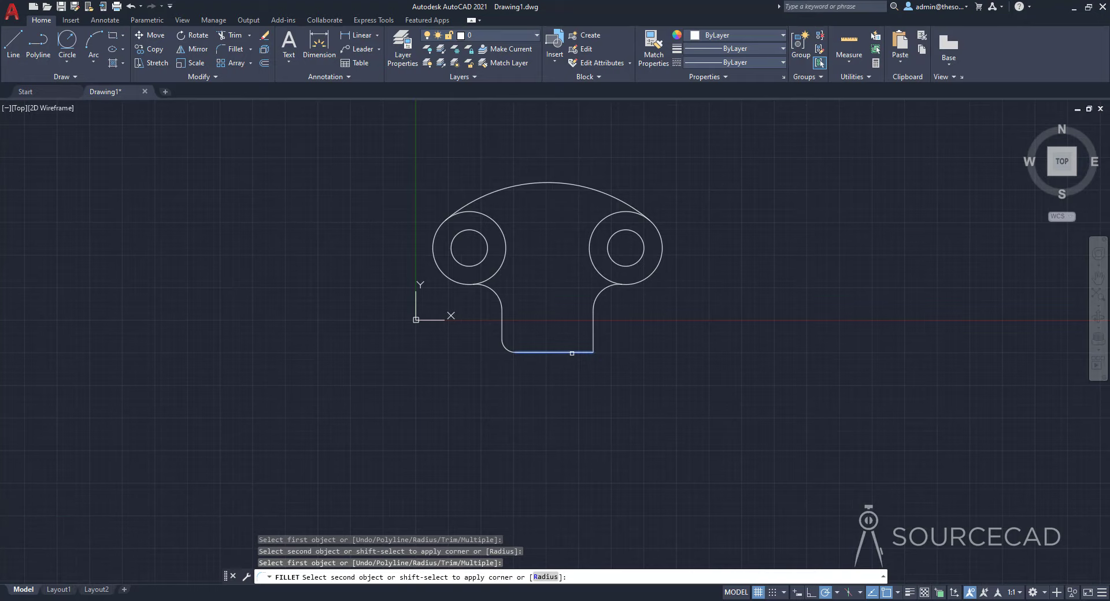
click(592, 324)
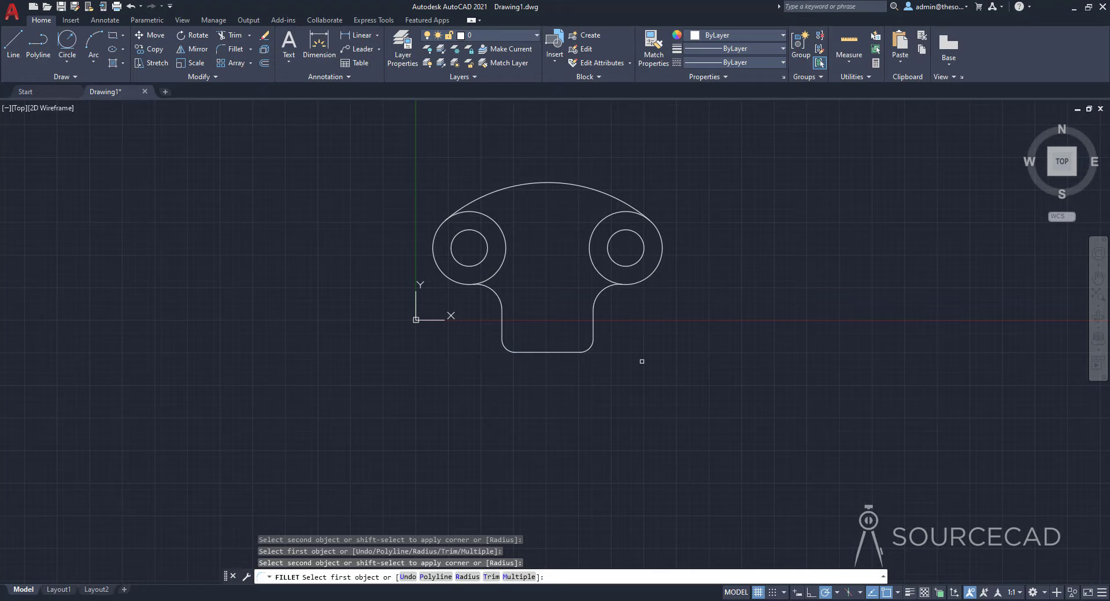
Step: Draw a rectangle 3 mm wide and 7 mm high in the empty area left of the part
key(Escape)
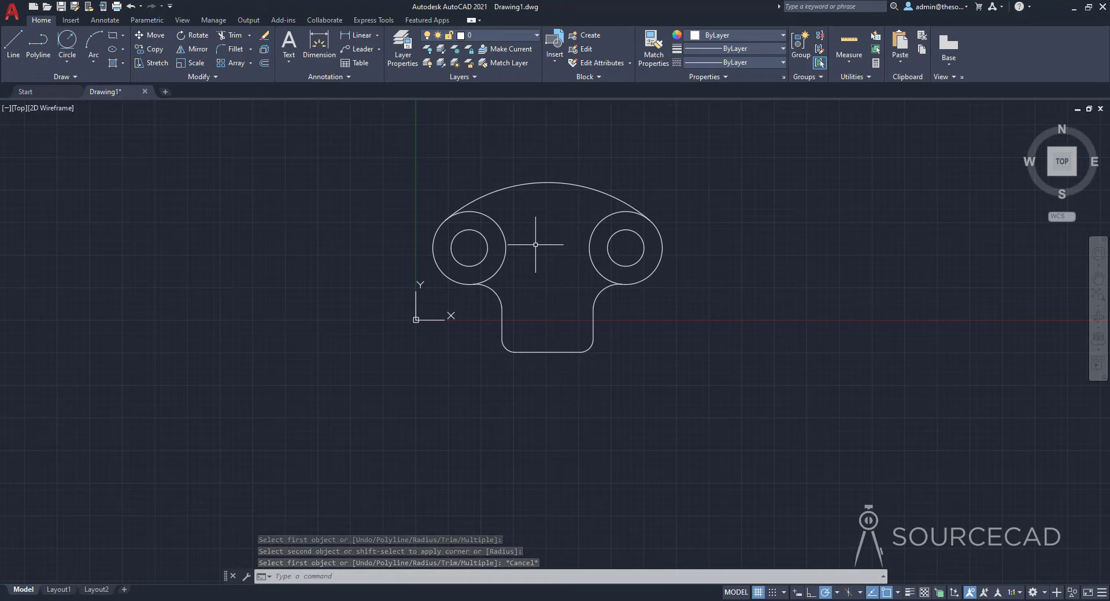
click(113, 35)
click(230, 333)
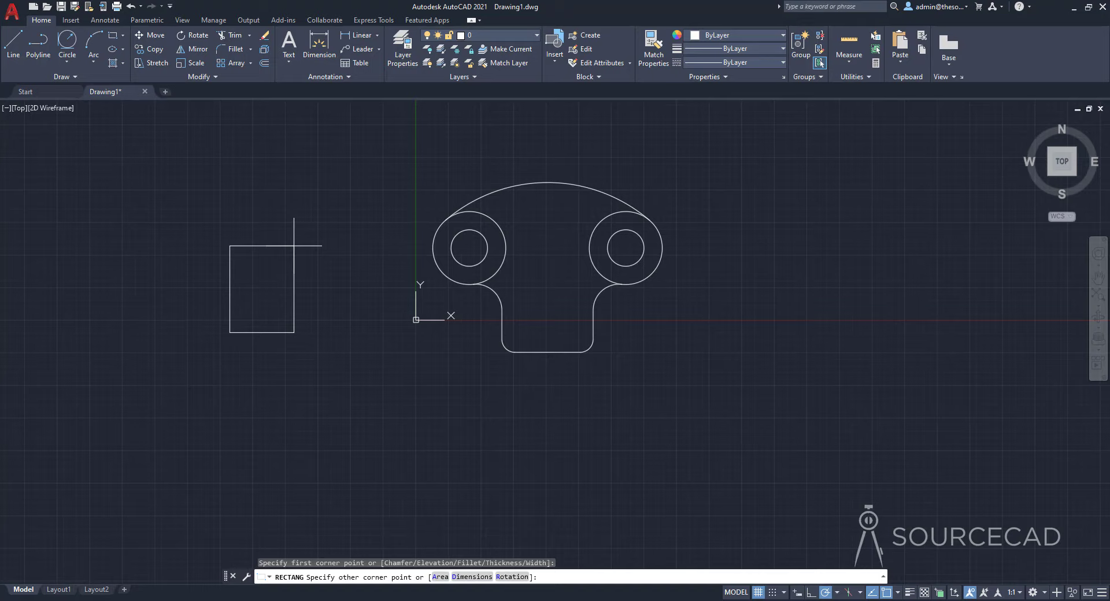
text(@)
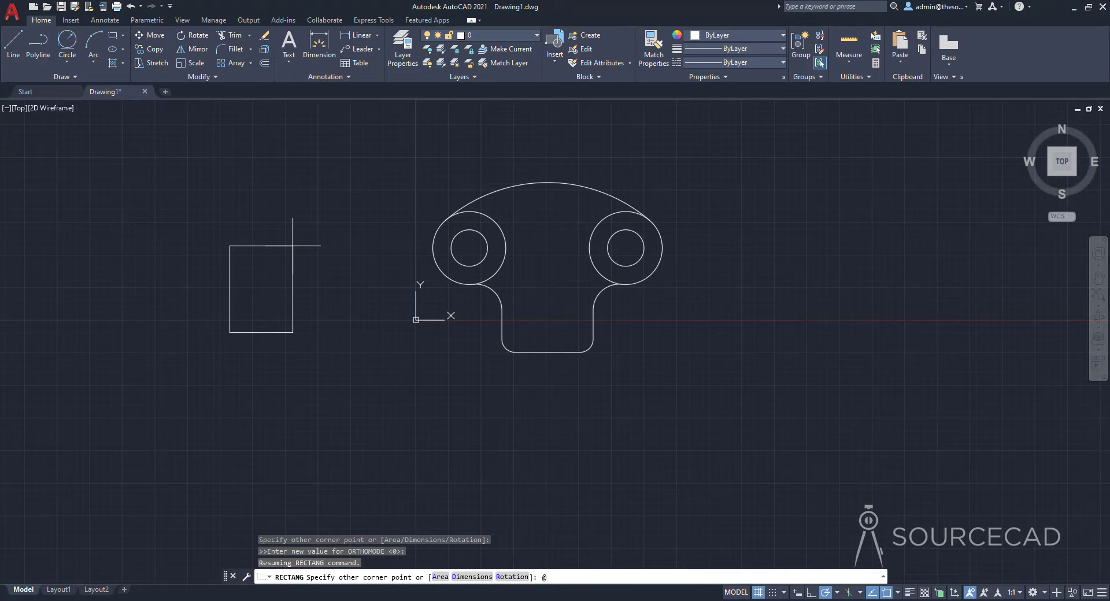
text(3)
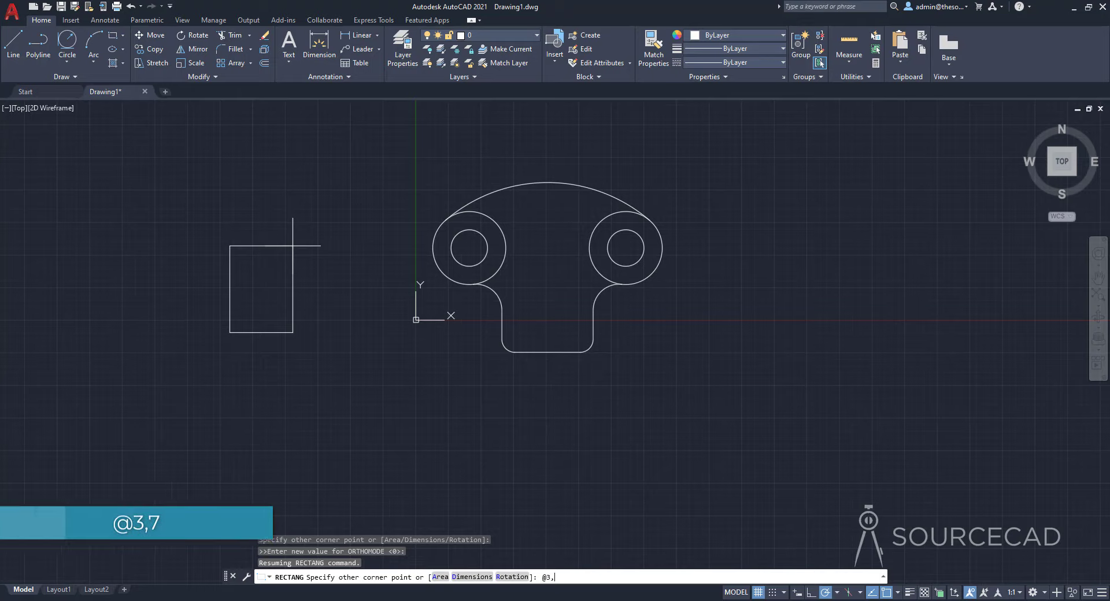
text(,7)
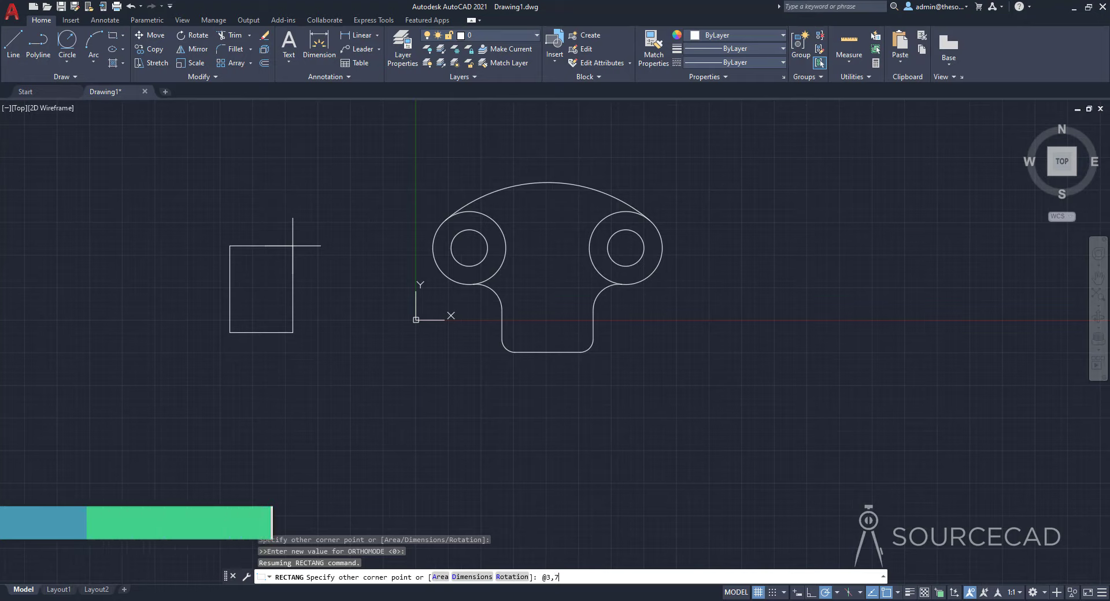
key(Return)
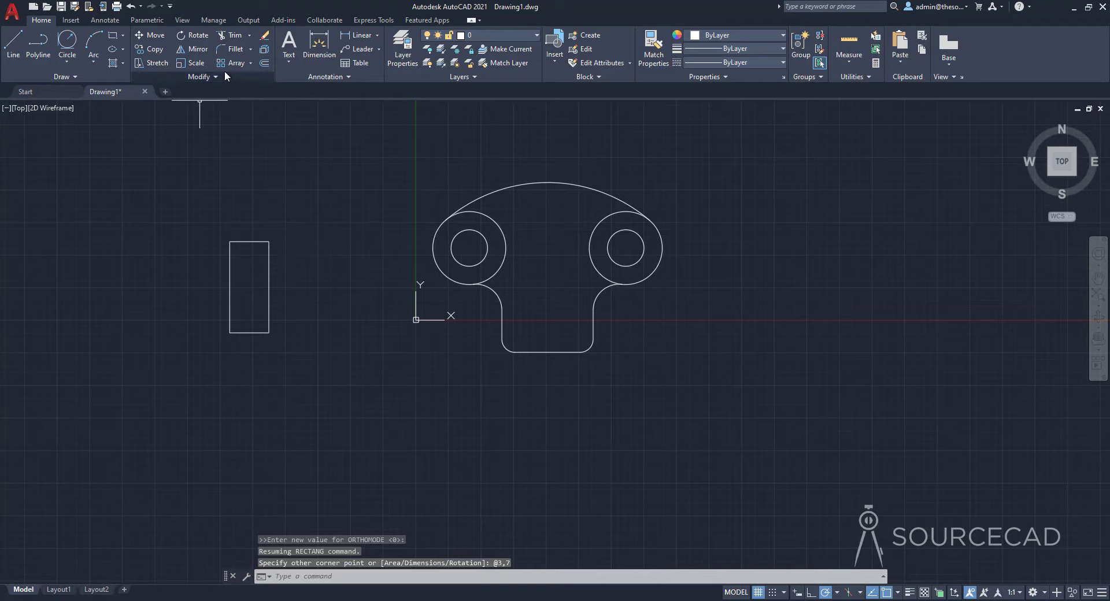
Step: Fillet all four corners of the rectangle at once with a 1 mm radius, using the Polyline option
click(227, 48)
text(R)
key(Return)
text(1)
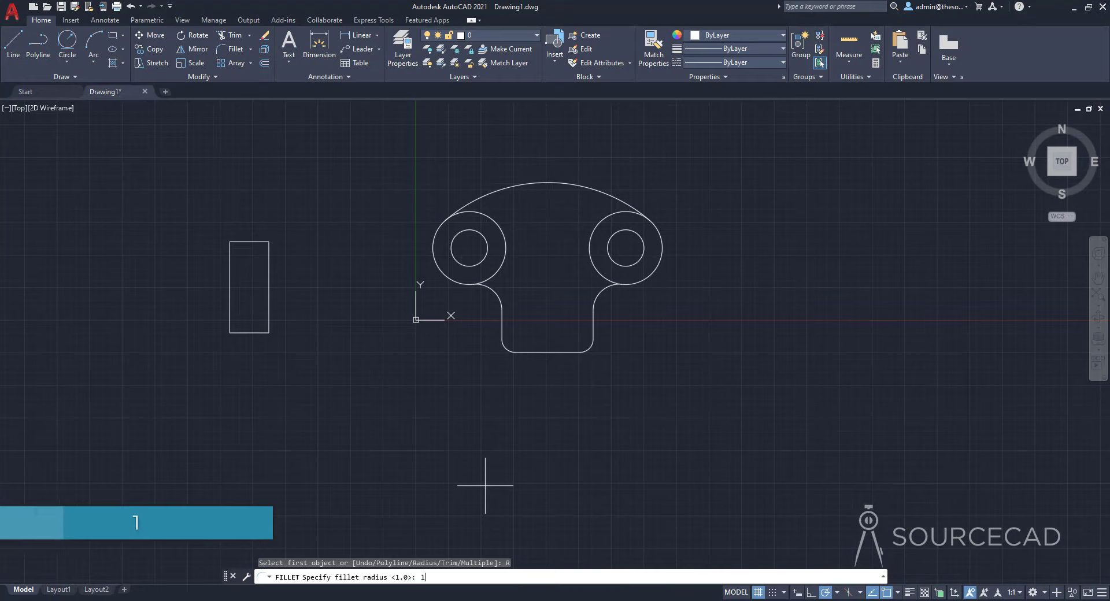
key(Return)
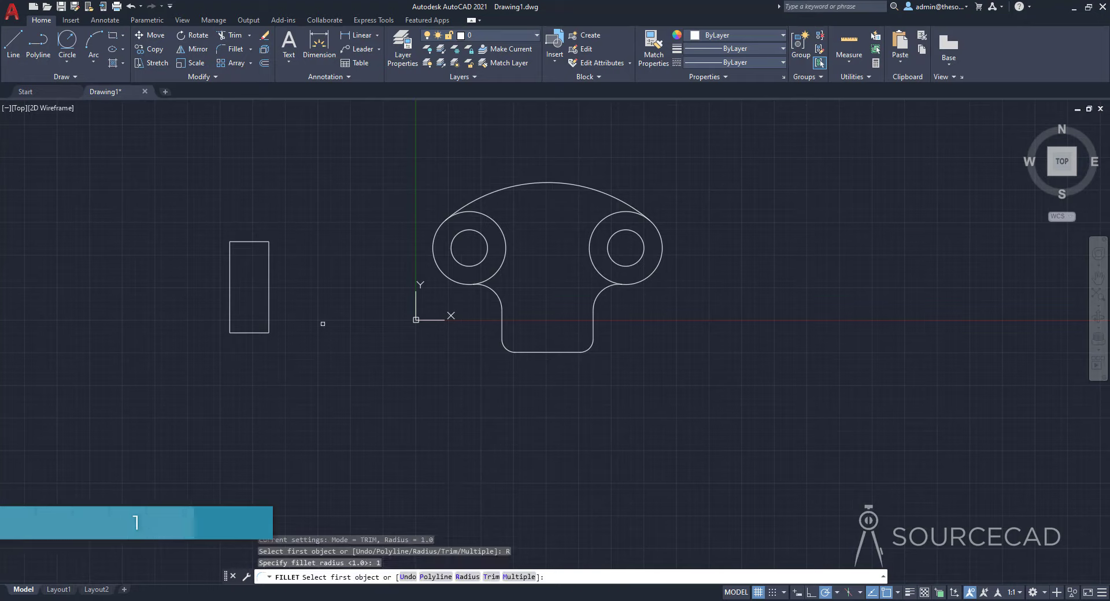
click(428, 575)
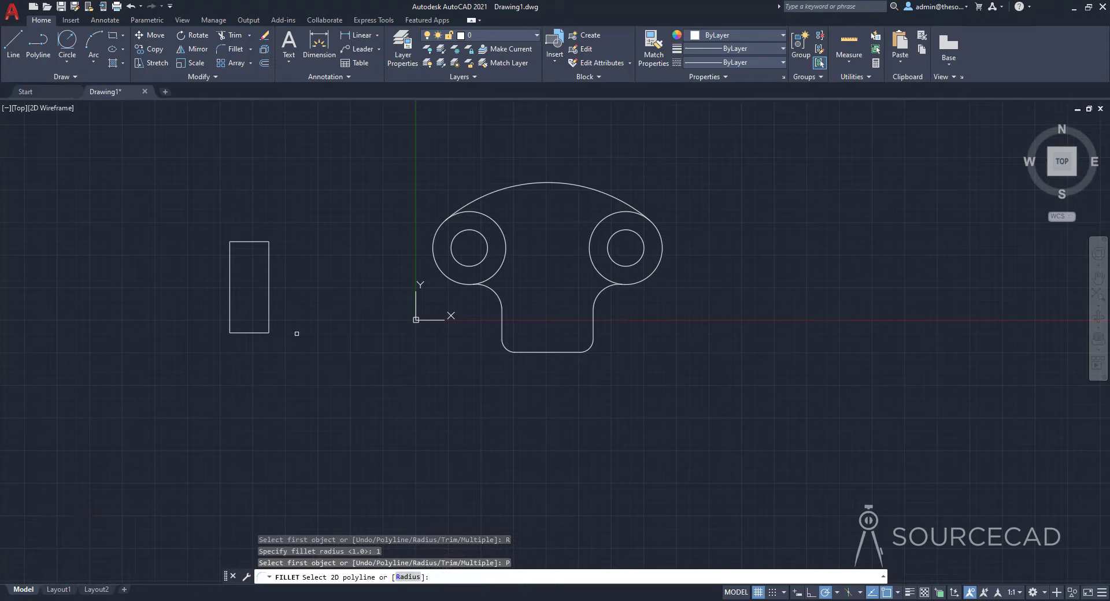
click(270, 284)
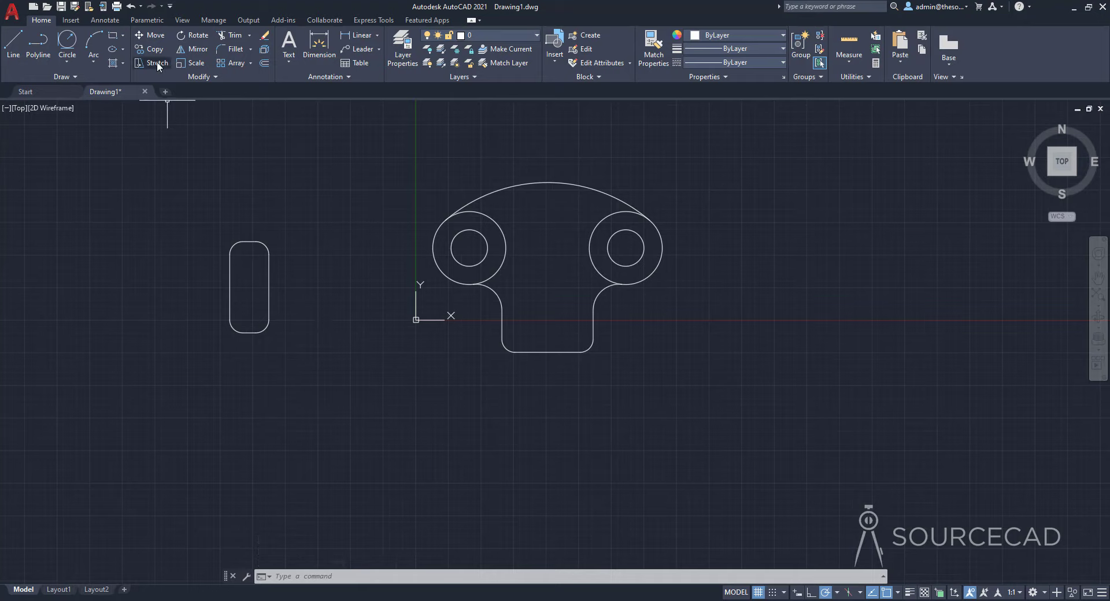
Step: Move the rounded rectangle by its lower edge's midpoint onto the midpoint of the stem's bottom line
click(158, 33)
click(245, 232)
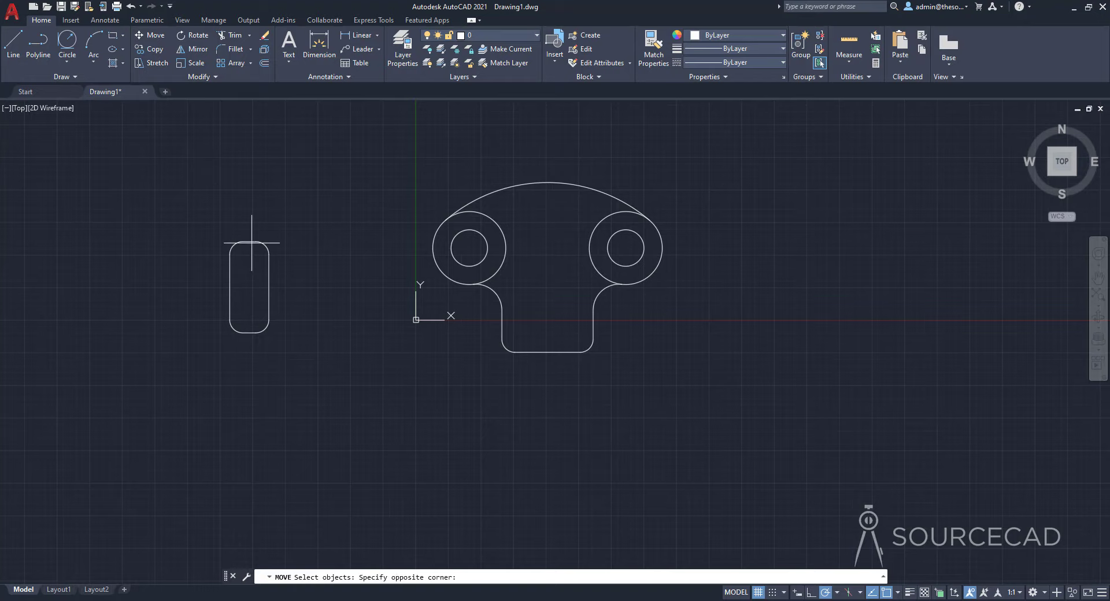
click(234, 245)
key(Return)
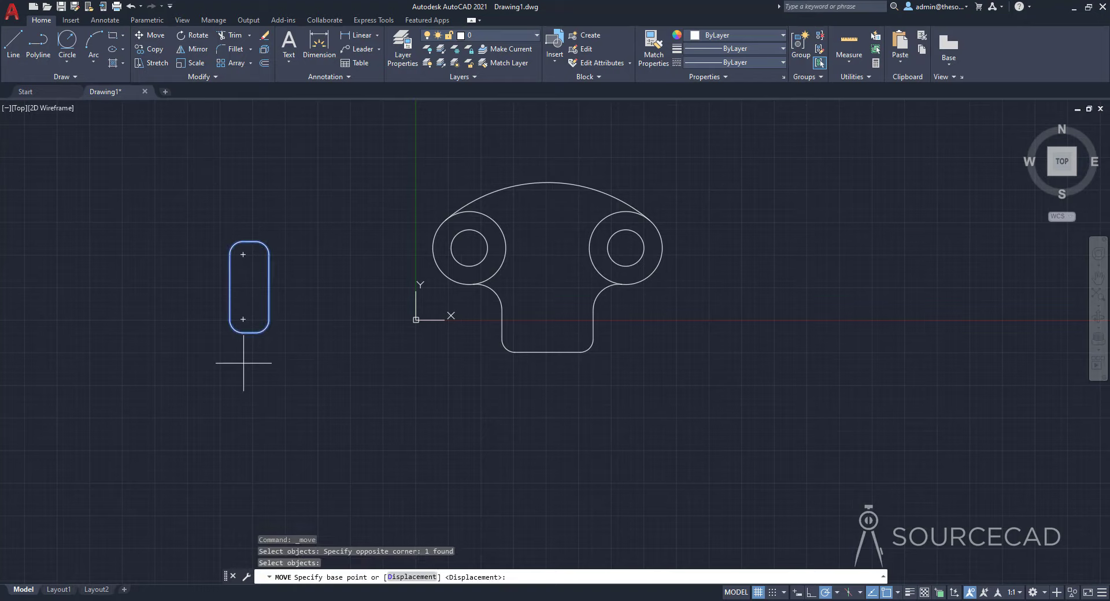
click(249, 333)
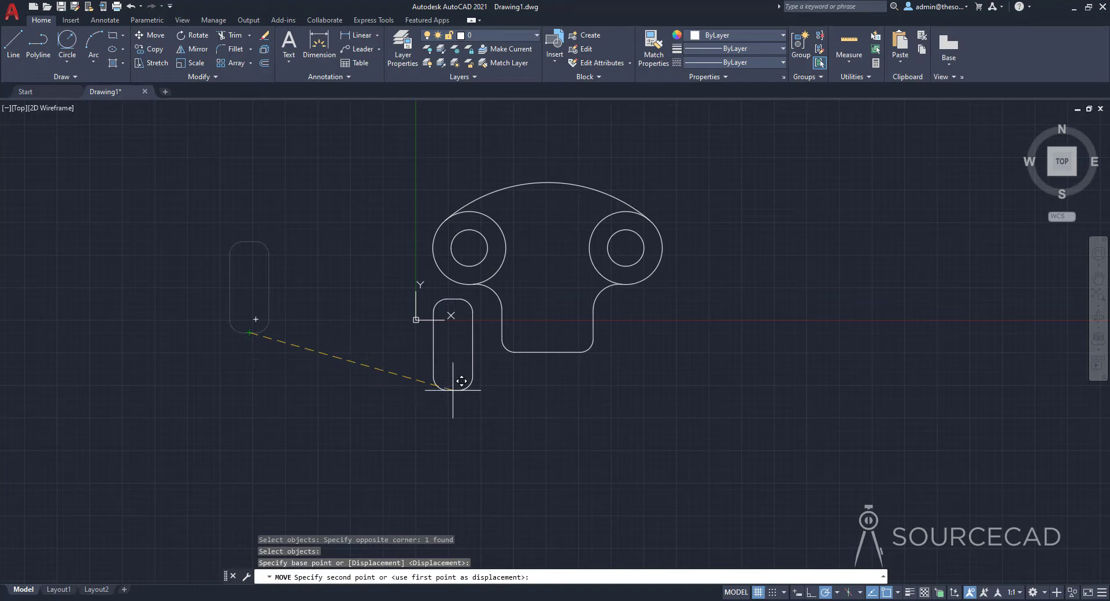
click(546, 354)
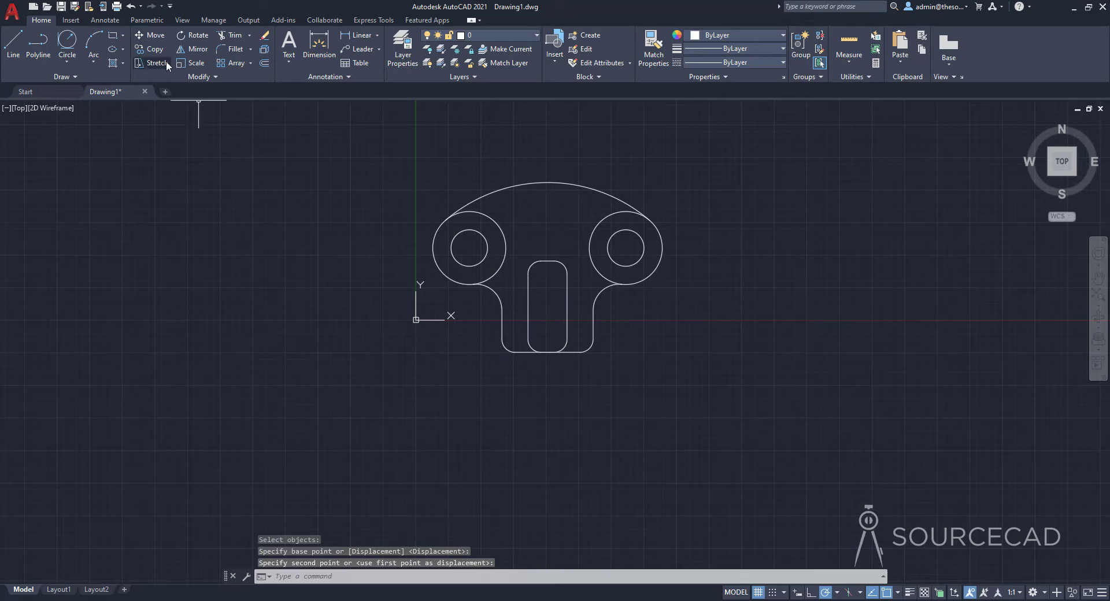
Step: Move the rounded rectangle 2 mm straight up from the stem's bottom line
click(164, 33)
click(562, 264)
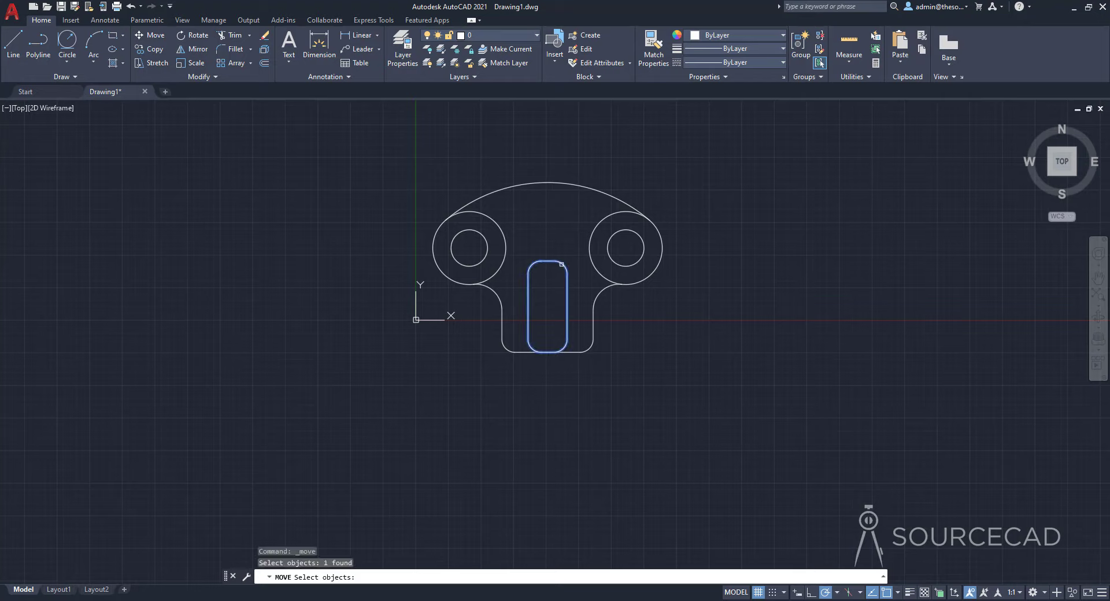
key(Return)
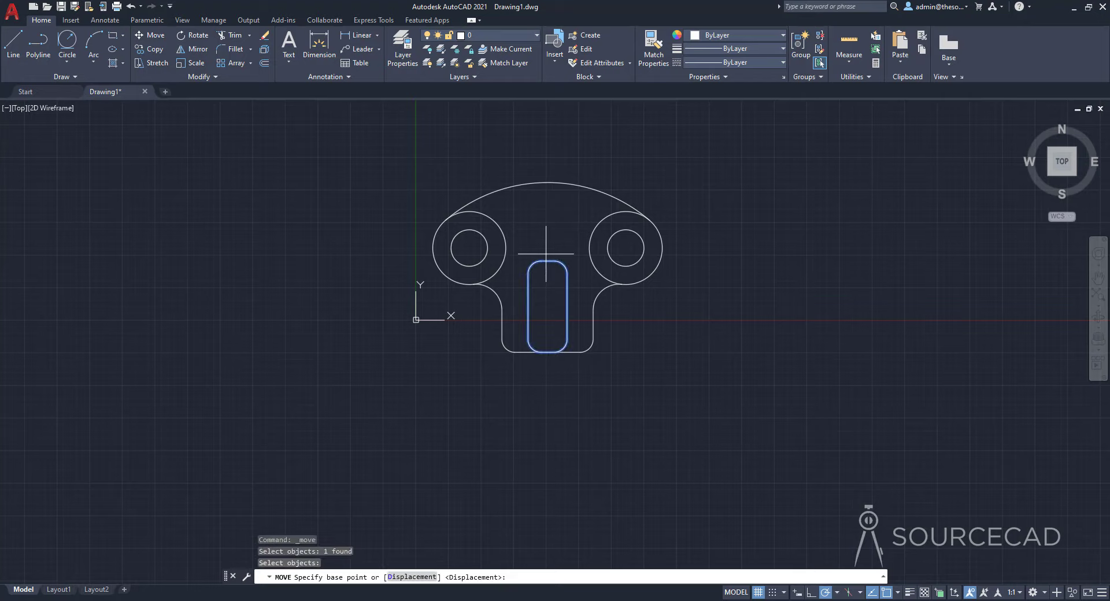
click(547, 260)
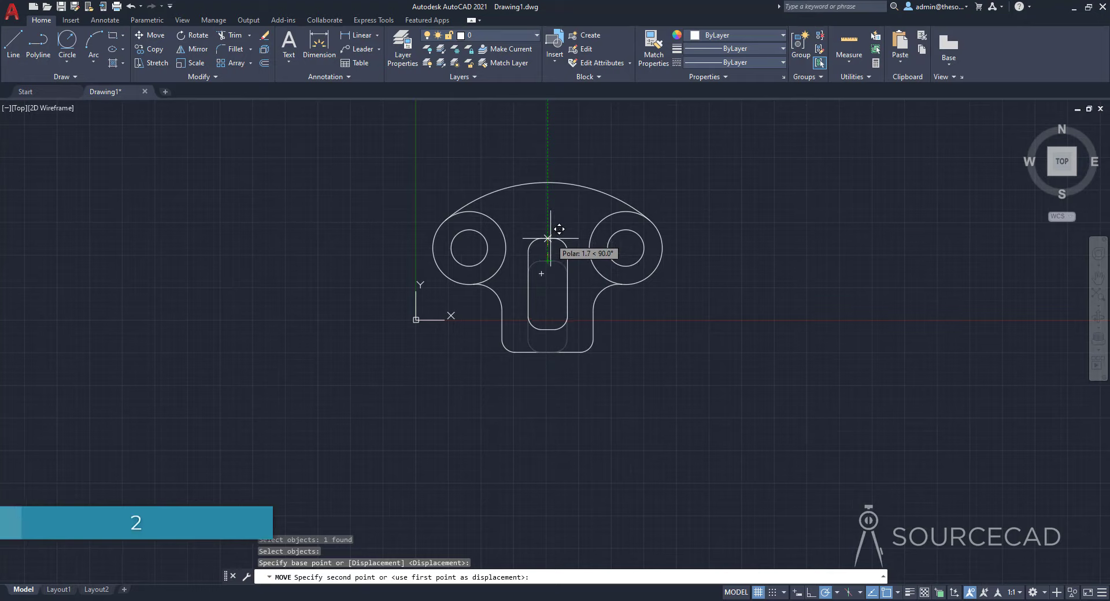
text(2)
key(Return)
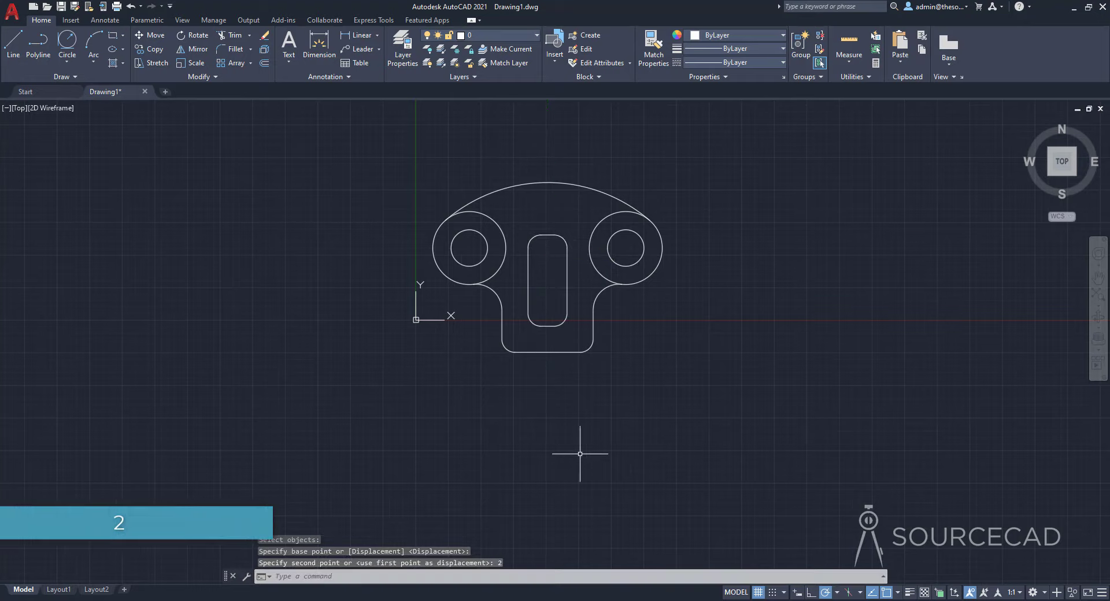
Step: Add a centerline between the two vertical sides of the rounded slot
middle_drag(628, 318, 611, 358)
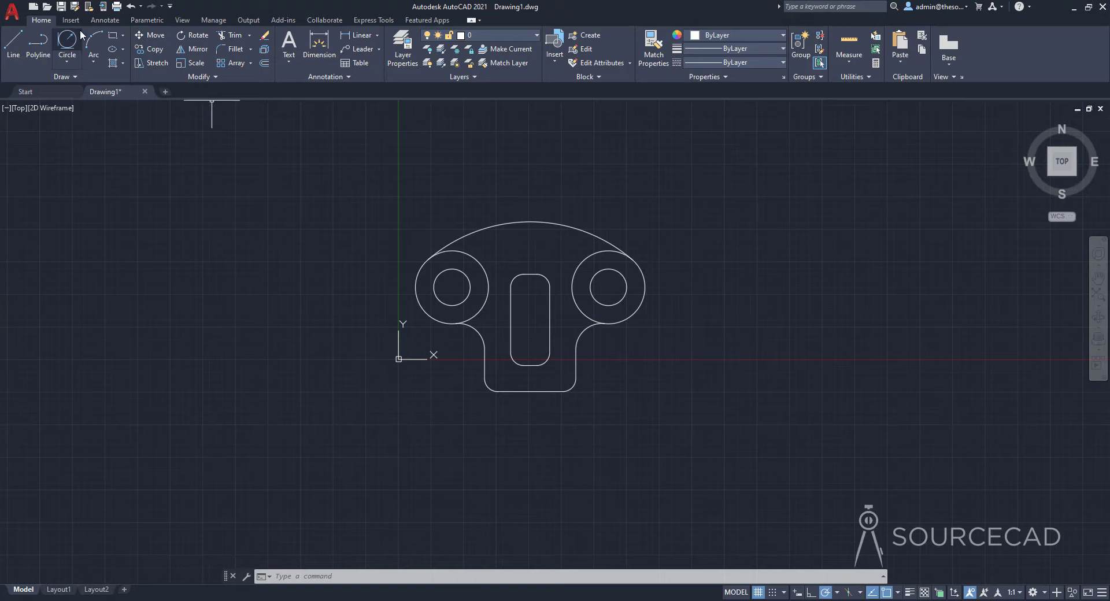
click(107, 22)
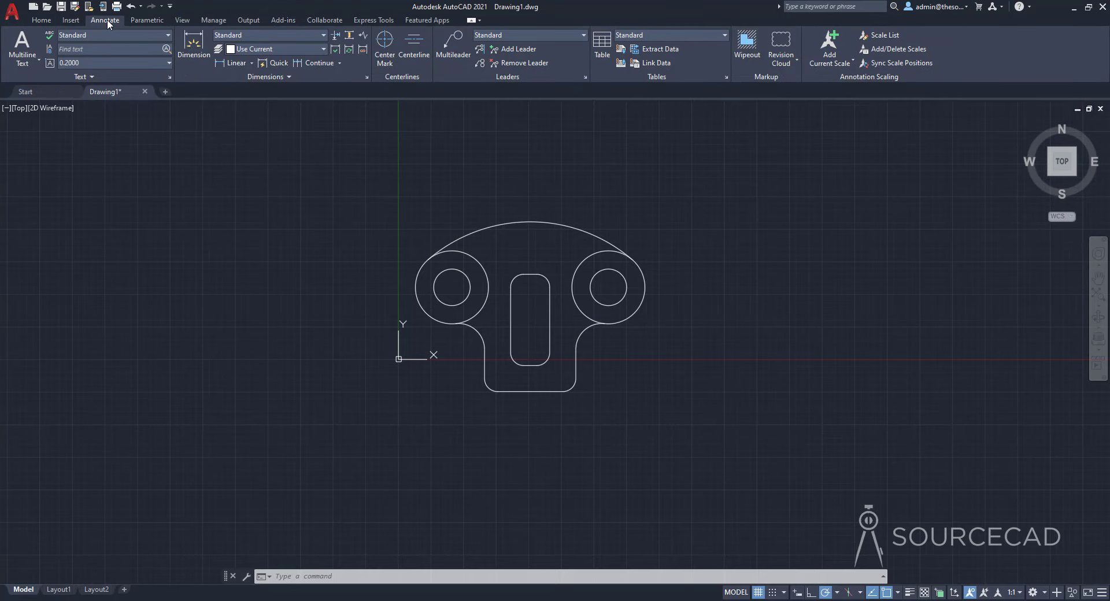
click(414, 54)
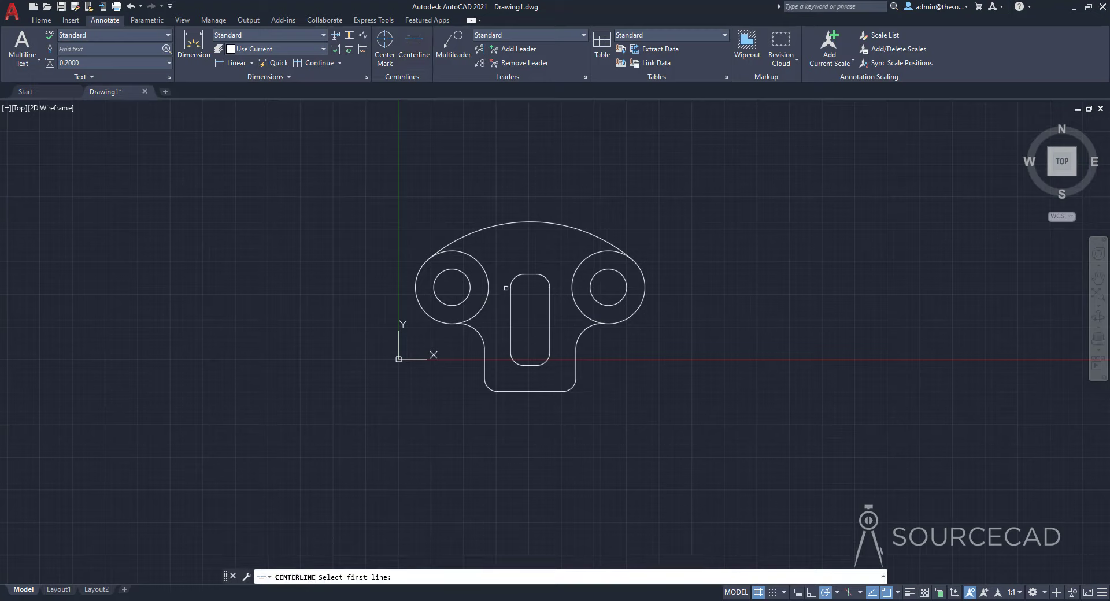
click(510, 318)
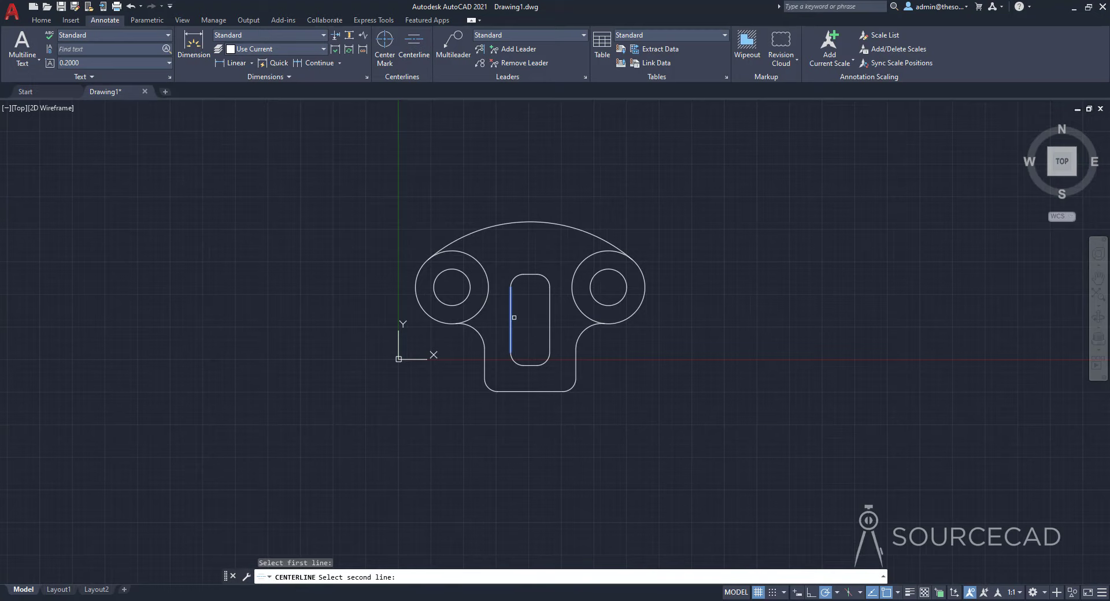
click(547, 315)
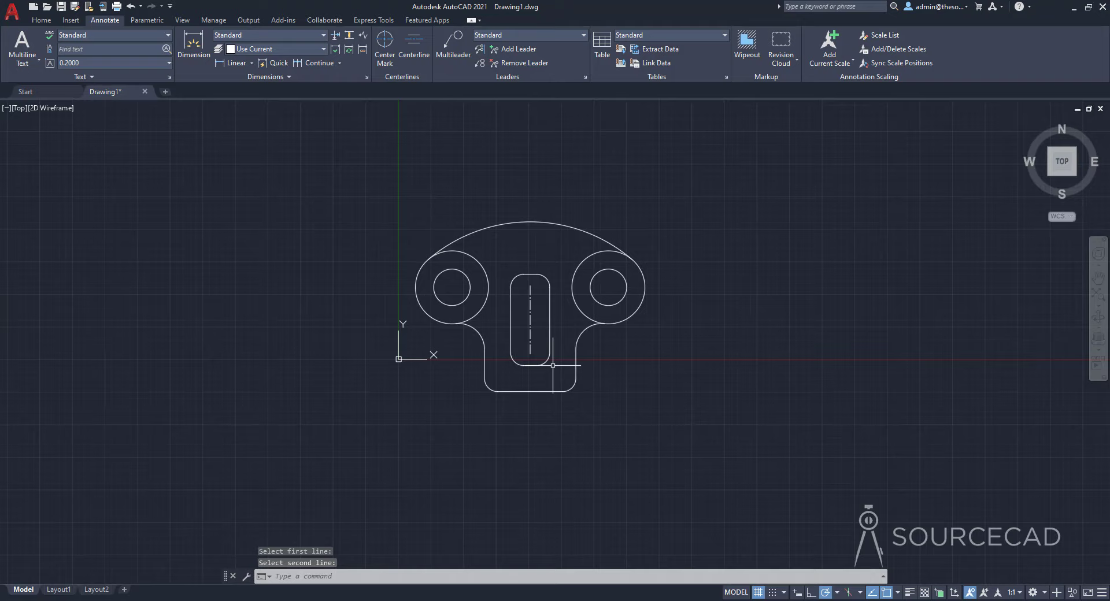
Step: Stretch the slot's vertical centerline at both ends so it extends beyond the top arc and below the stem's bottom line
click(530, 305)
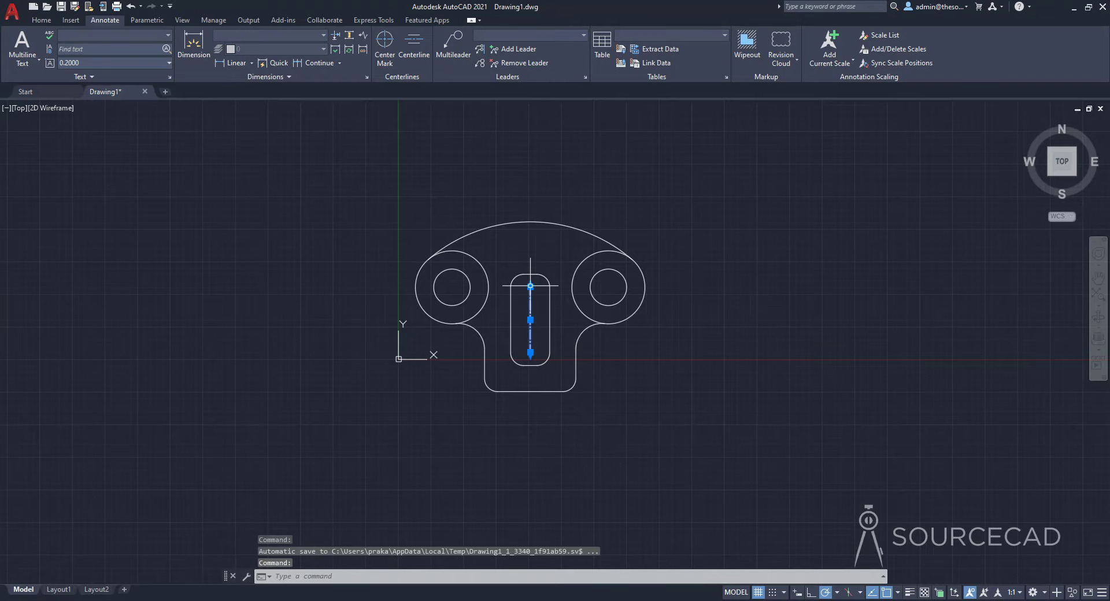
scroll(530, 286, up, 3)
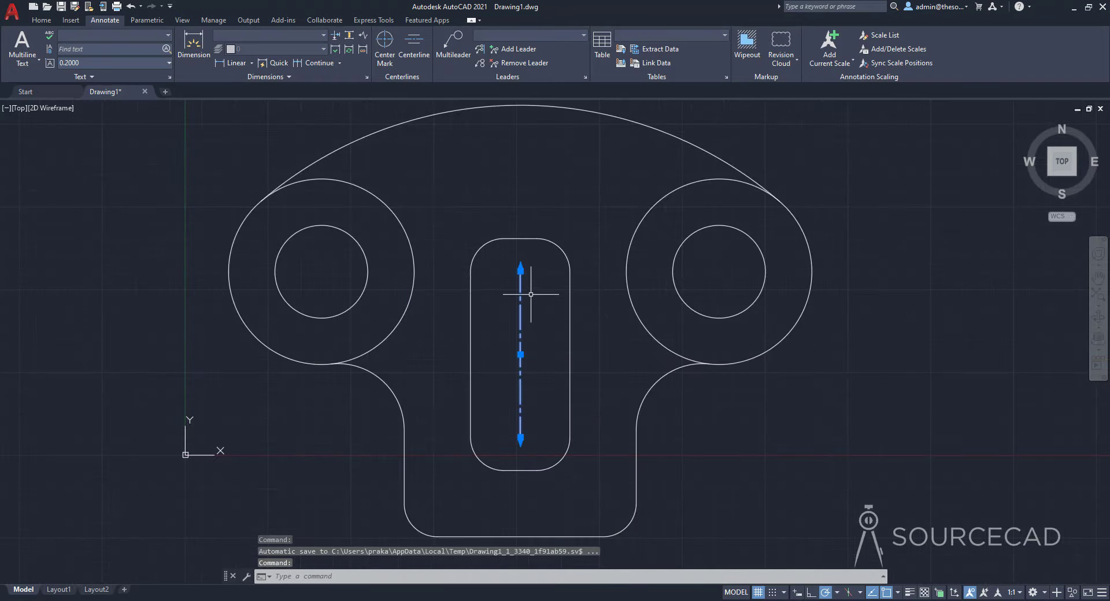
click(520, 267)
scroll(511, 146, down, 3)
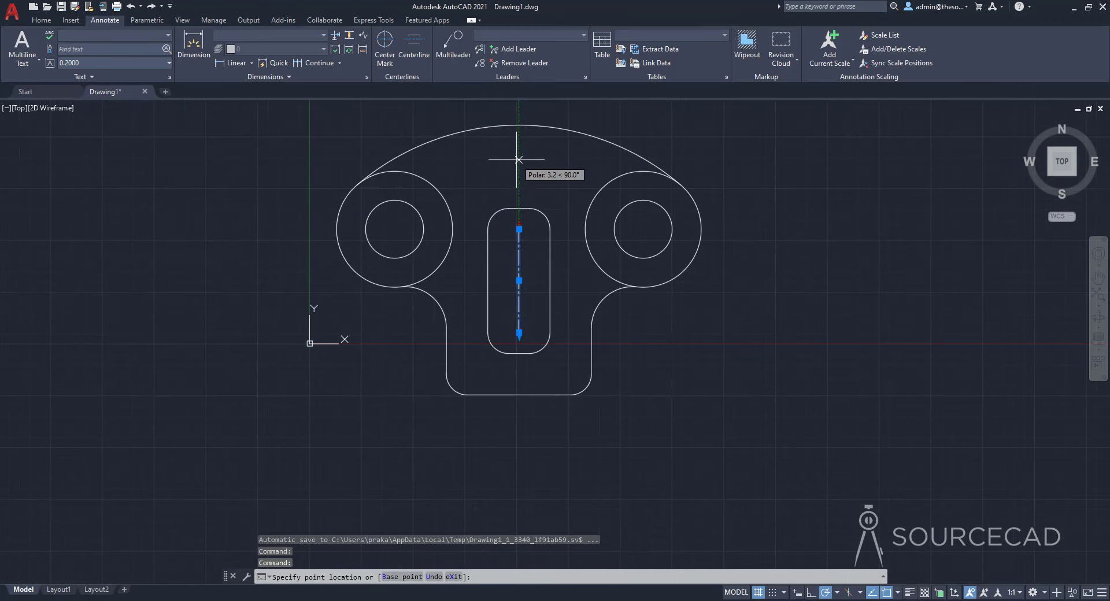
click(518, 123)
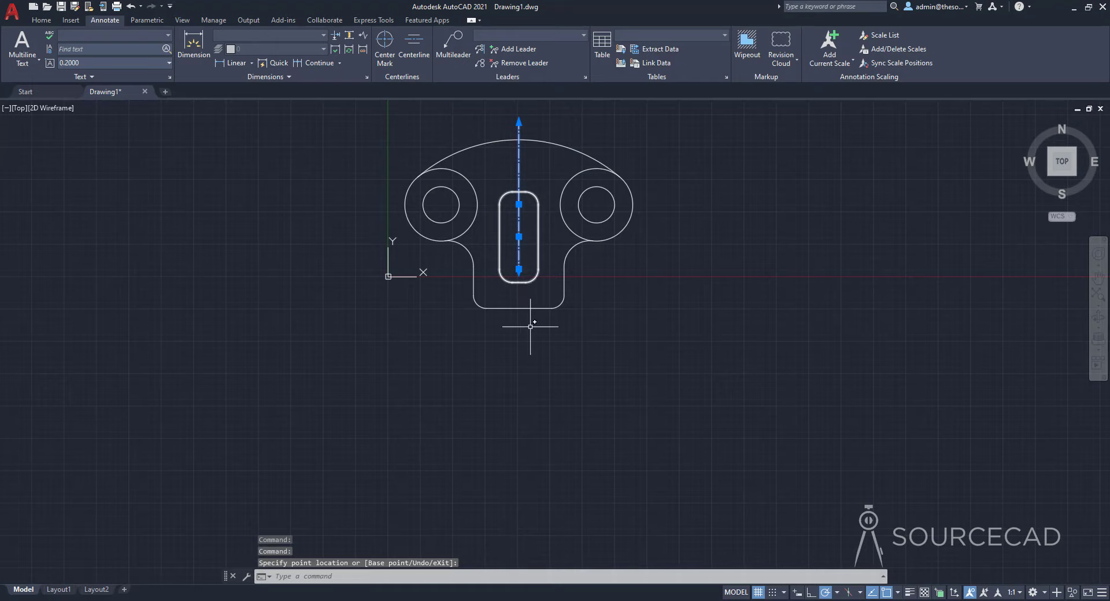
click(519, 270)
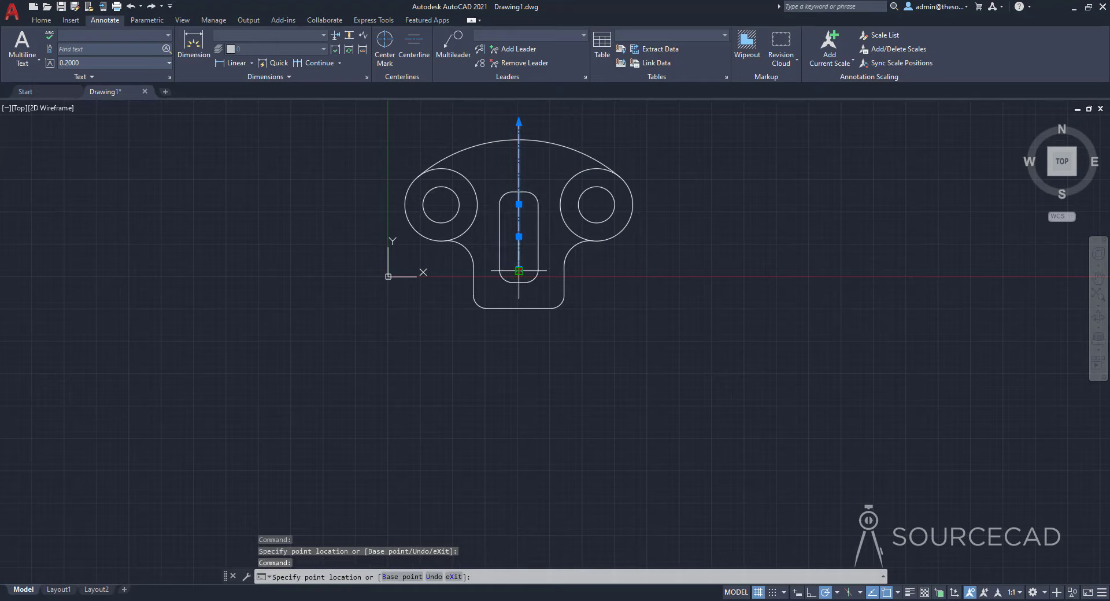
click(519, 323)
key(Escape)
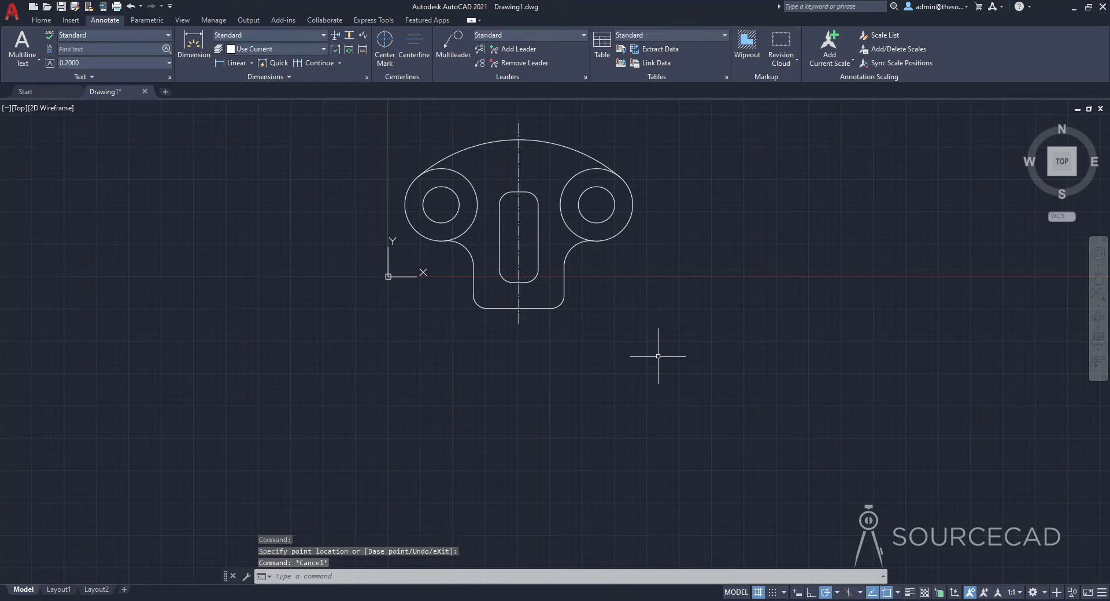
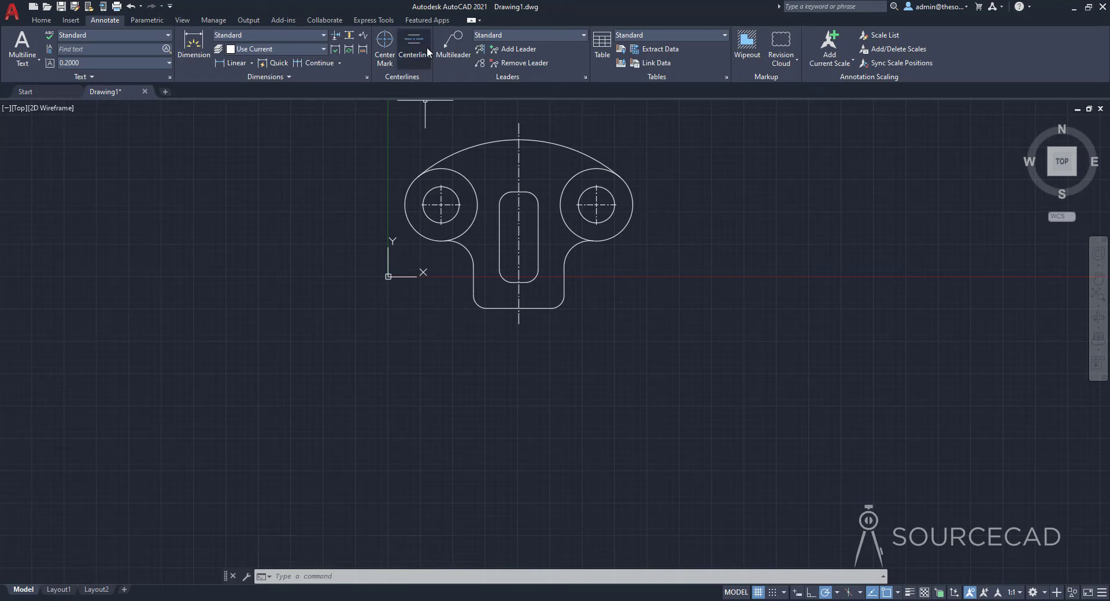
Step: Draw a horizontal line through both end circles' centres, extending beyond the outer circles on each side
click(36, 21)
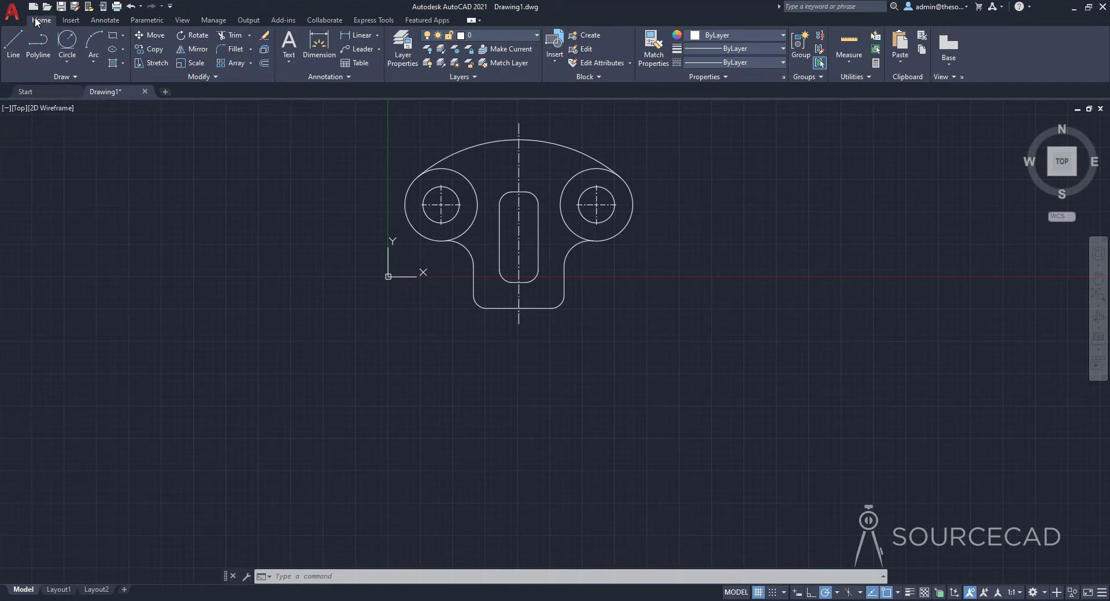
click(13, 43)
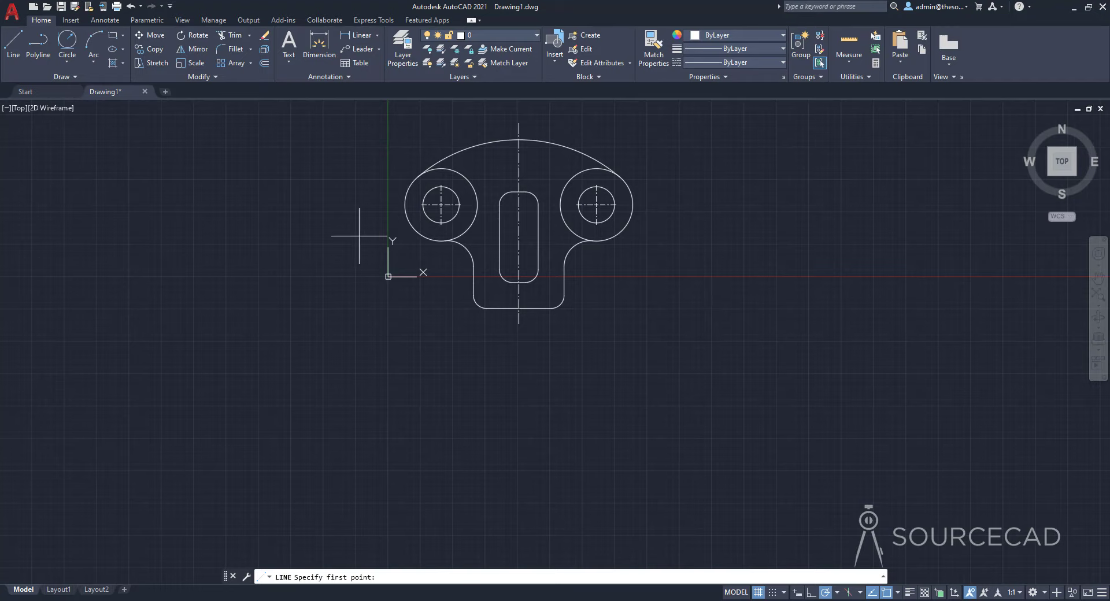
scroll(418, 205, up, 4)
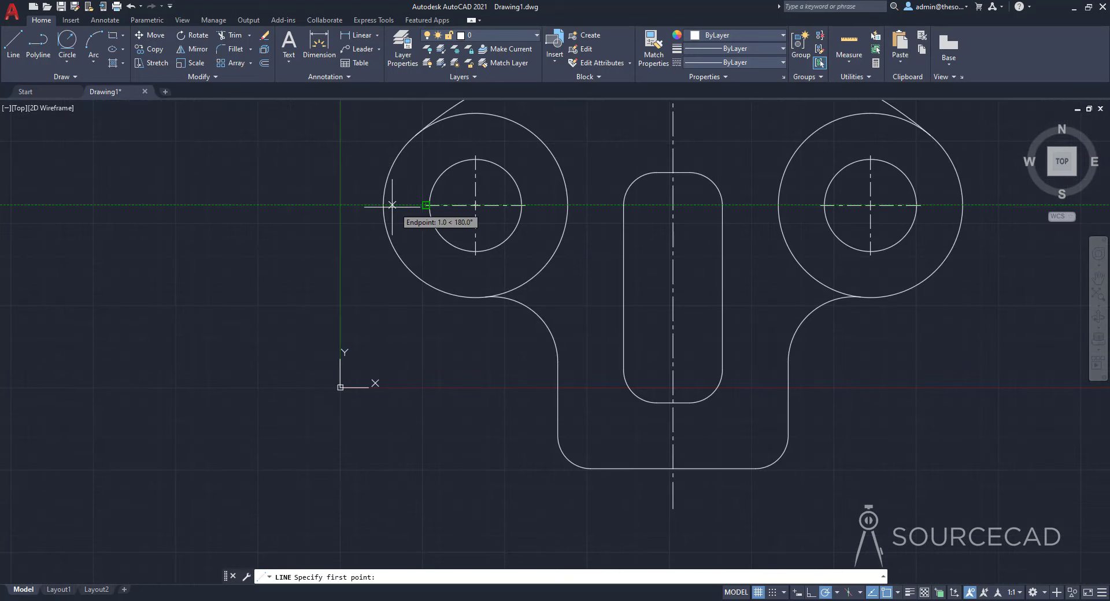
click(346, 205)
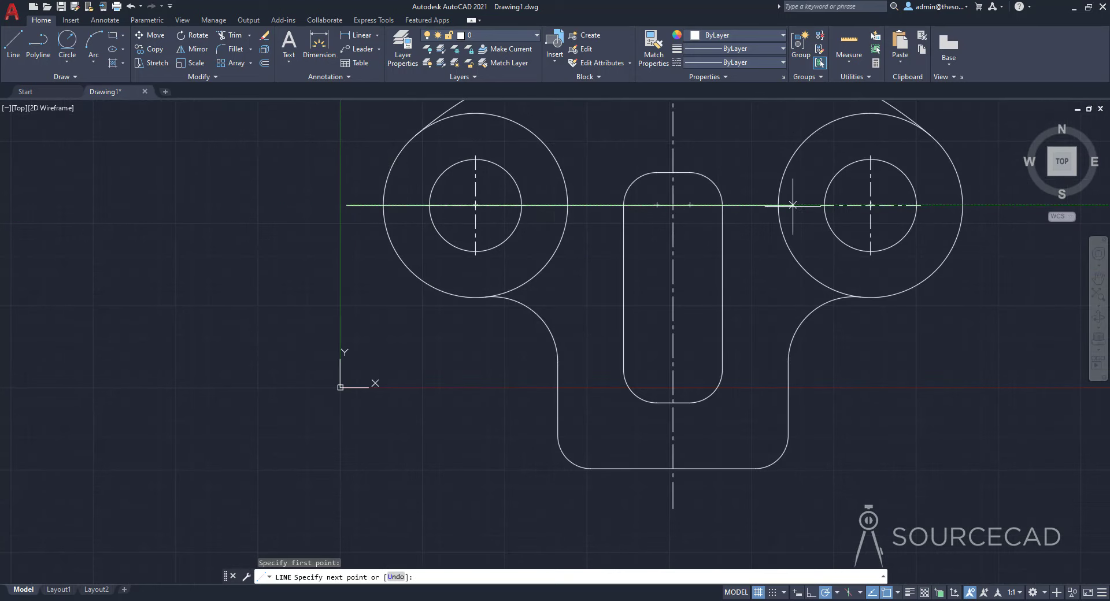
middle_drag(1040, 219, 872, 218)
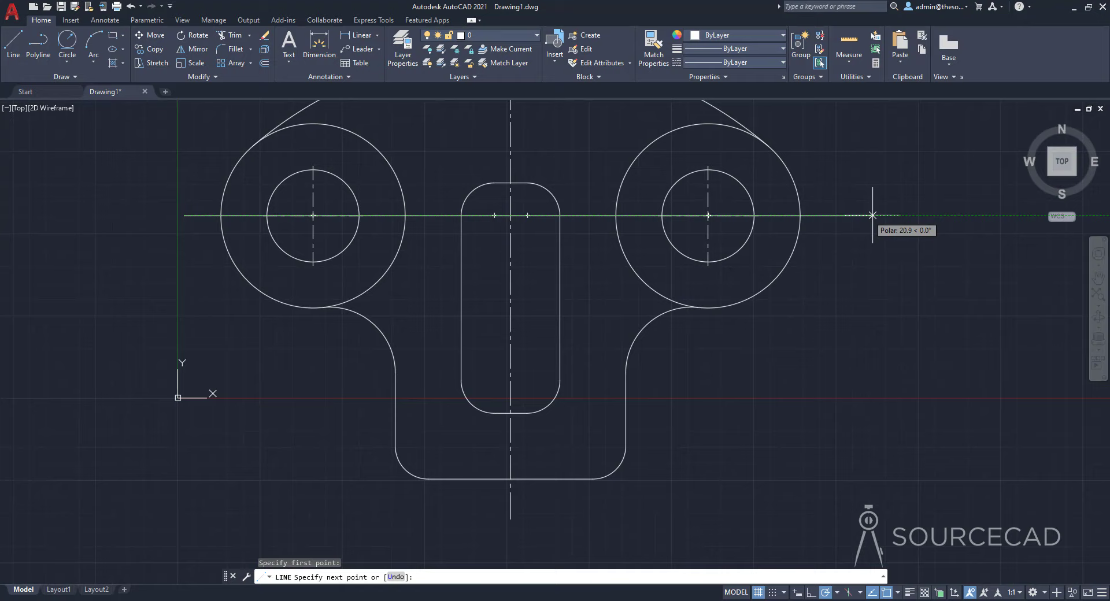
click(842, 215)
key(Return)
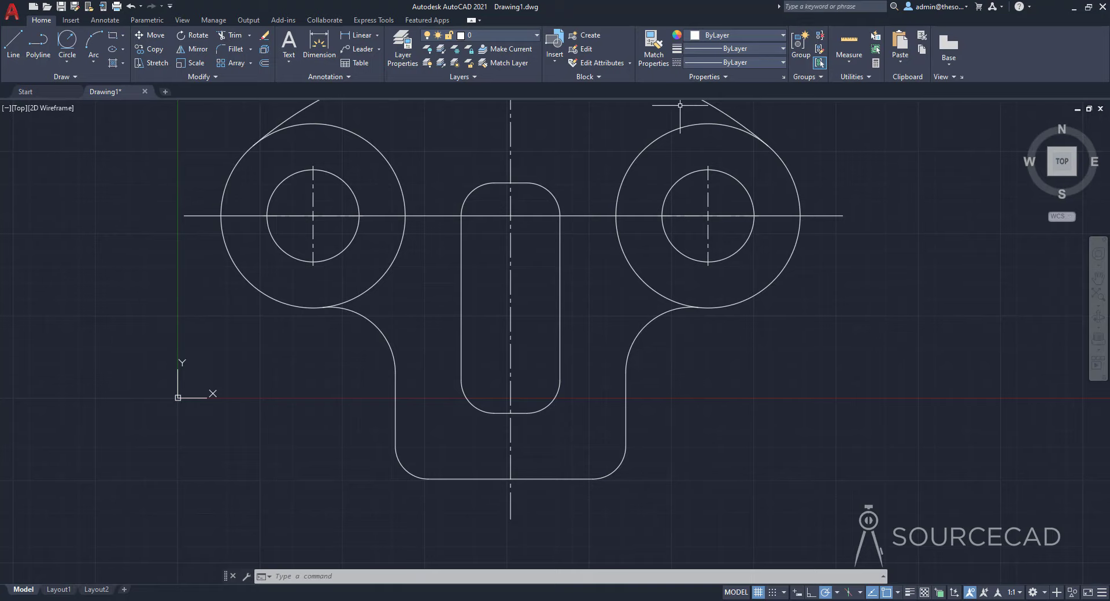
click(693, 61)
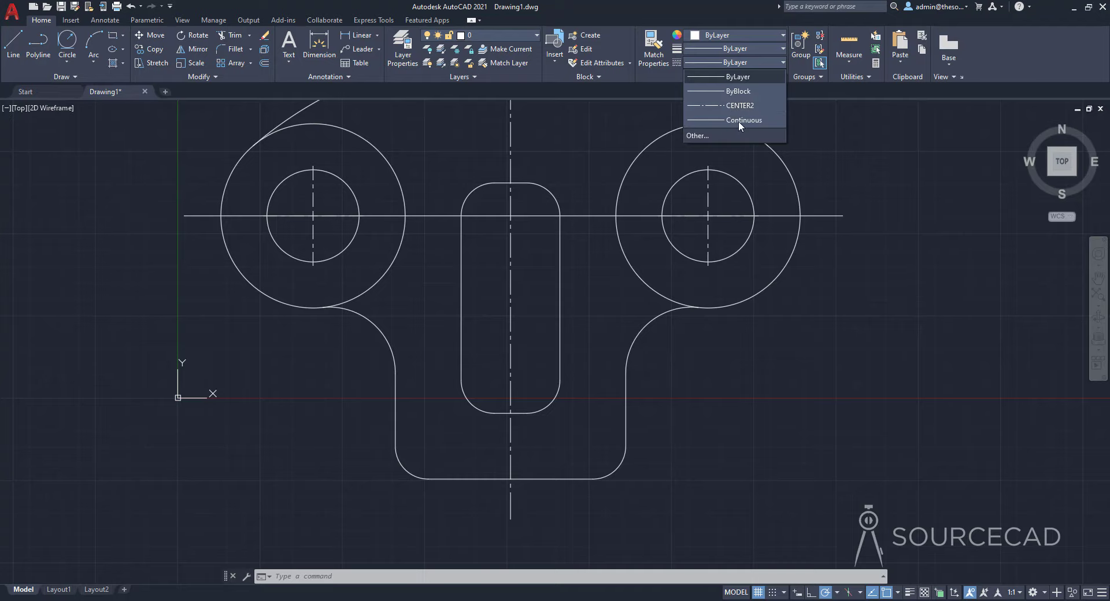
click(720, 134)
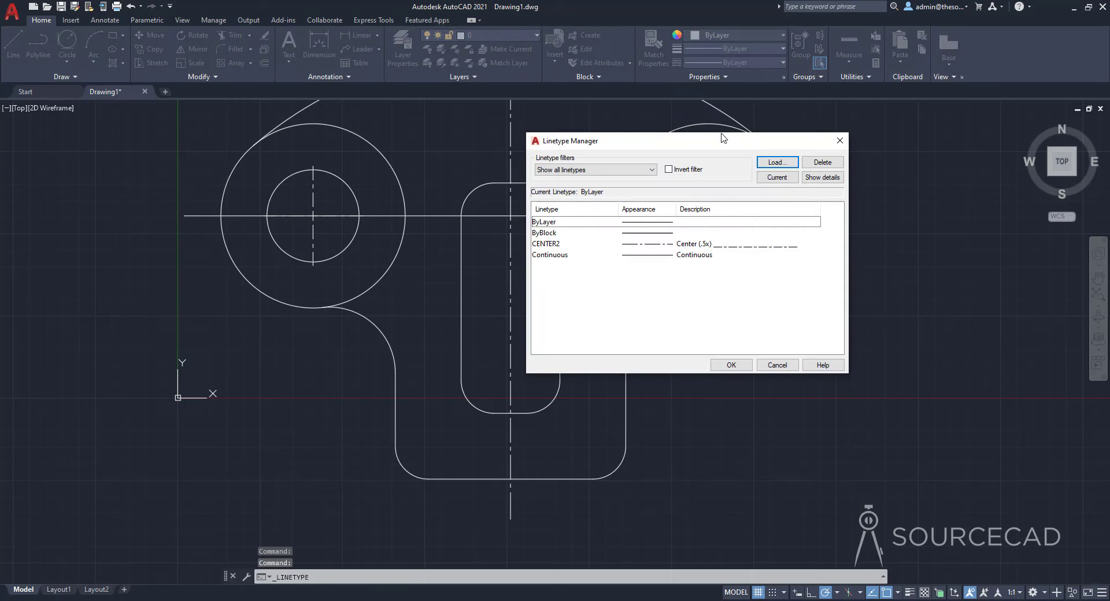
click(761, 164)
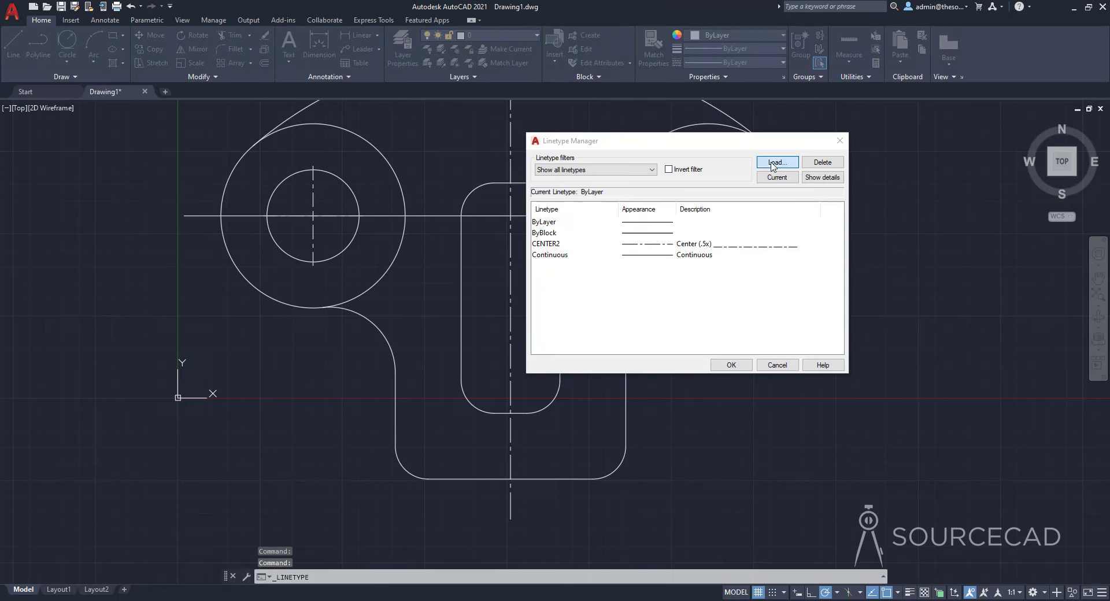
scroll(685, 243, down, 6)
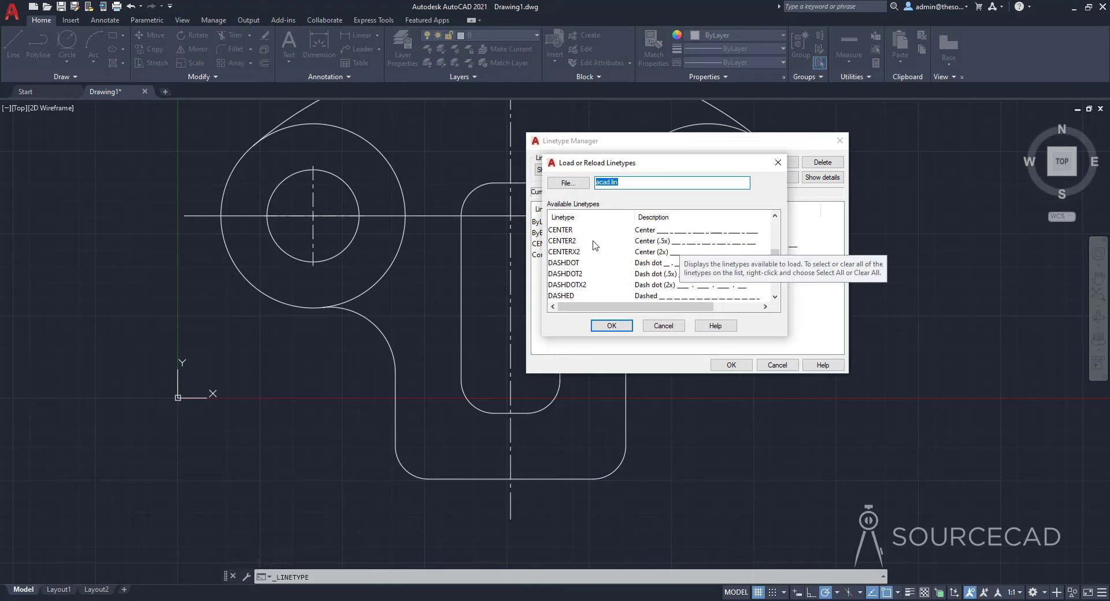
click(563, 241)
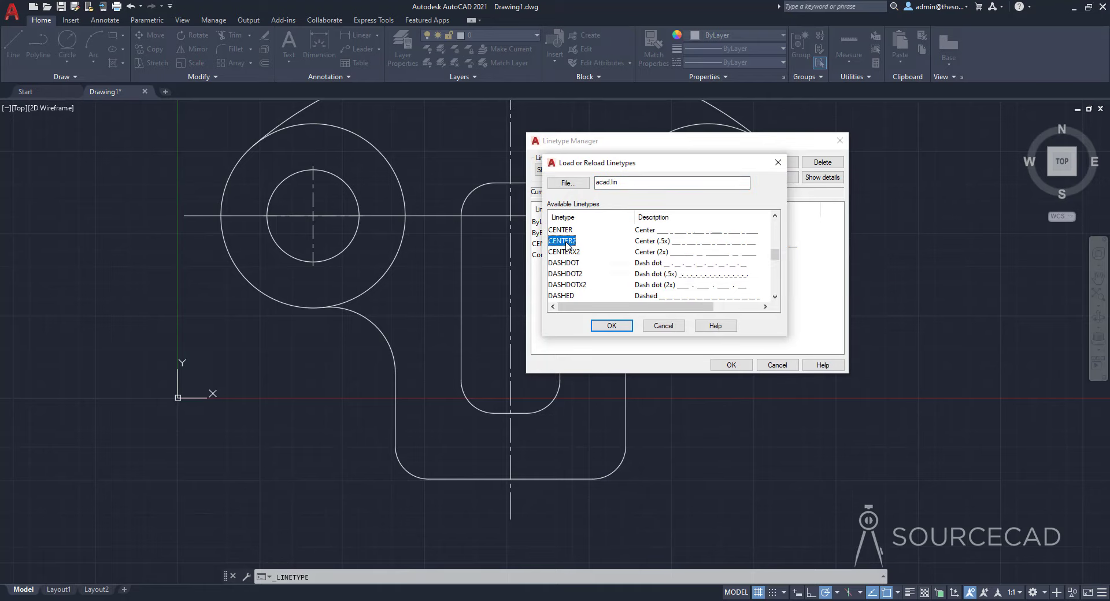
drag(636, 163, 731, 184)
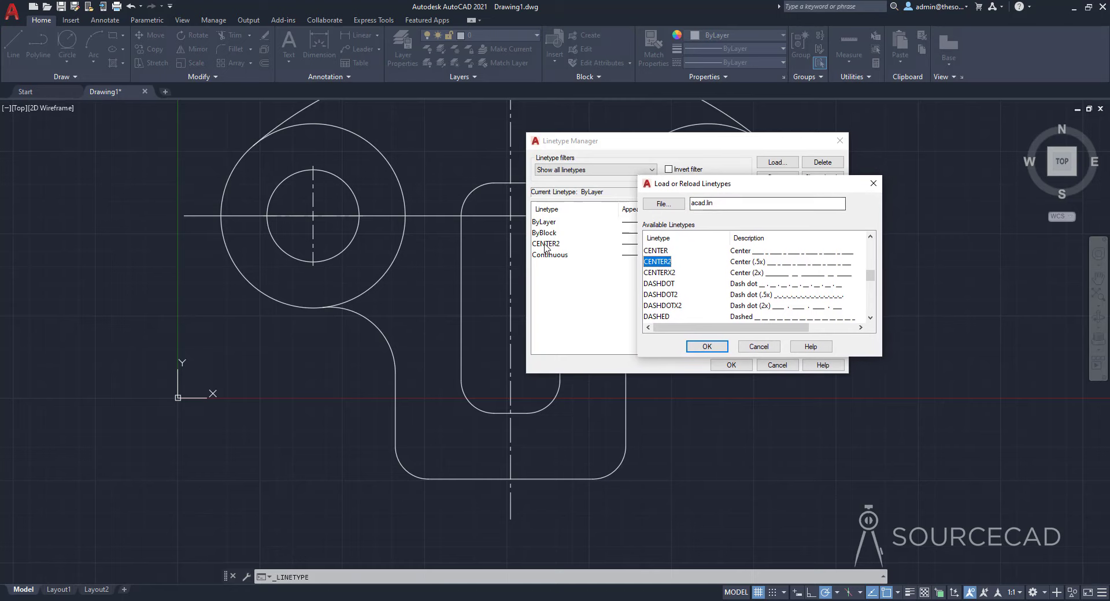
click(703, 346)
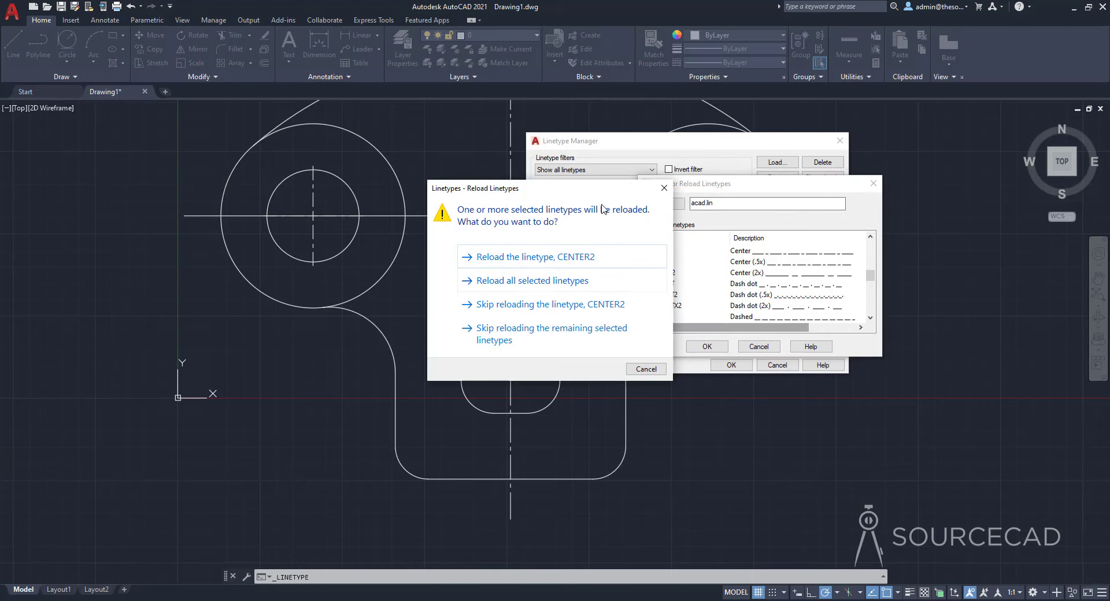
click(663, 188)
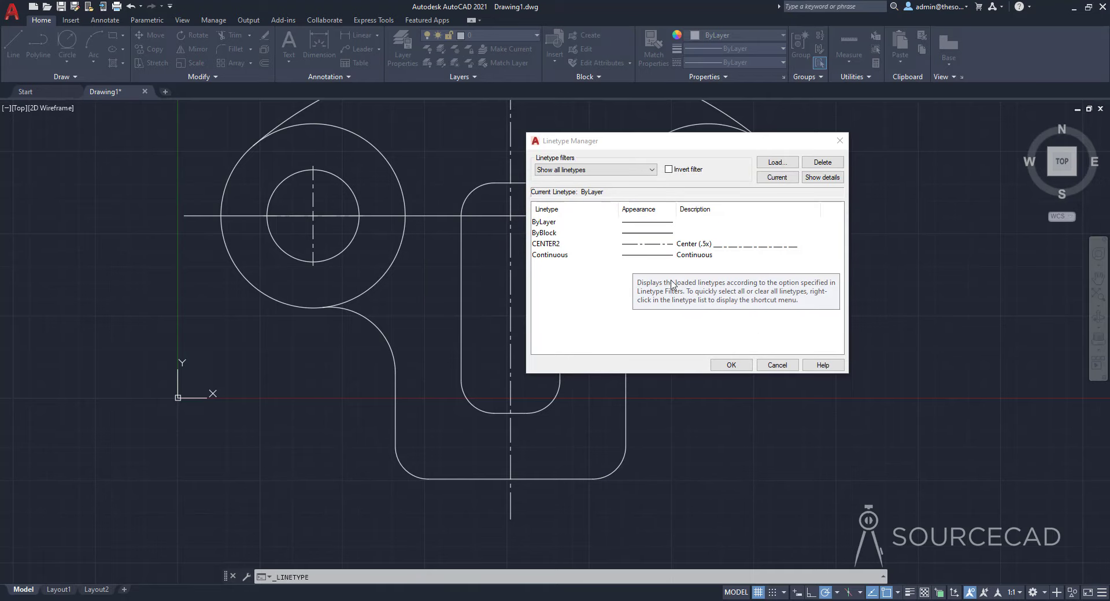
click(776, 365)
Step: Assign the CENTER2 linetype to the horizontal line through the circle centres
click(601, 215)
click(710, 63)
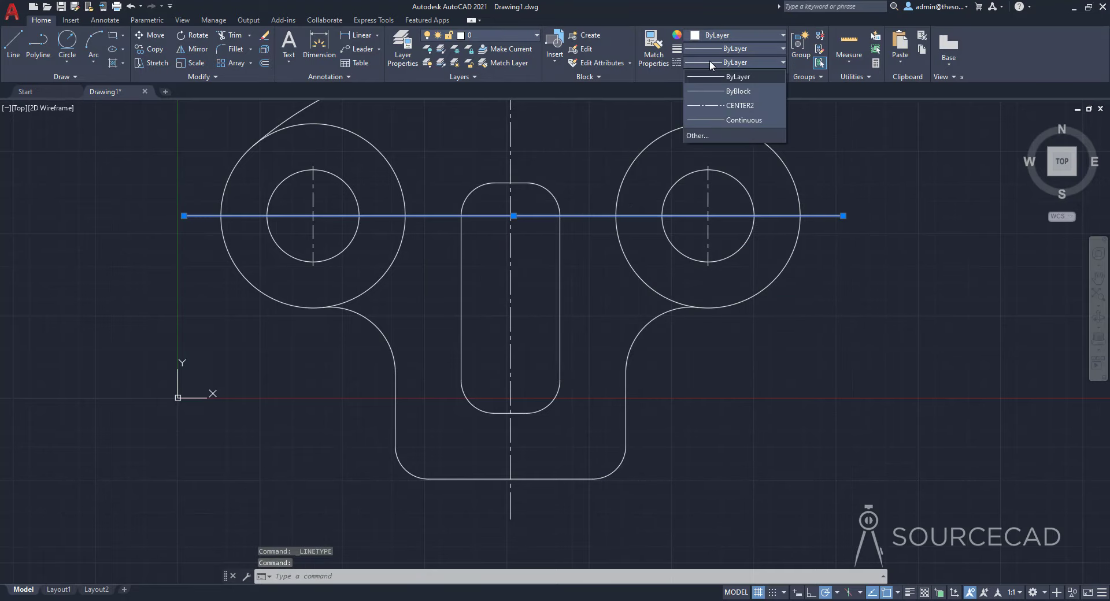
click(723, 105)
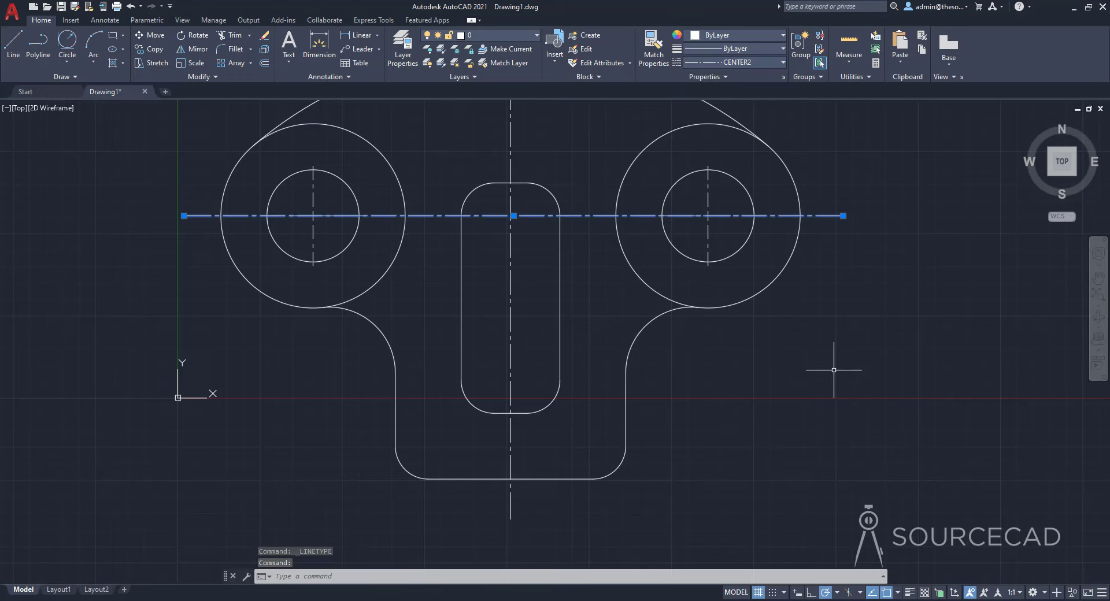
key(Escape)
scroll(460, 235, down, 3)
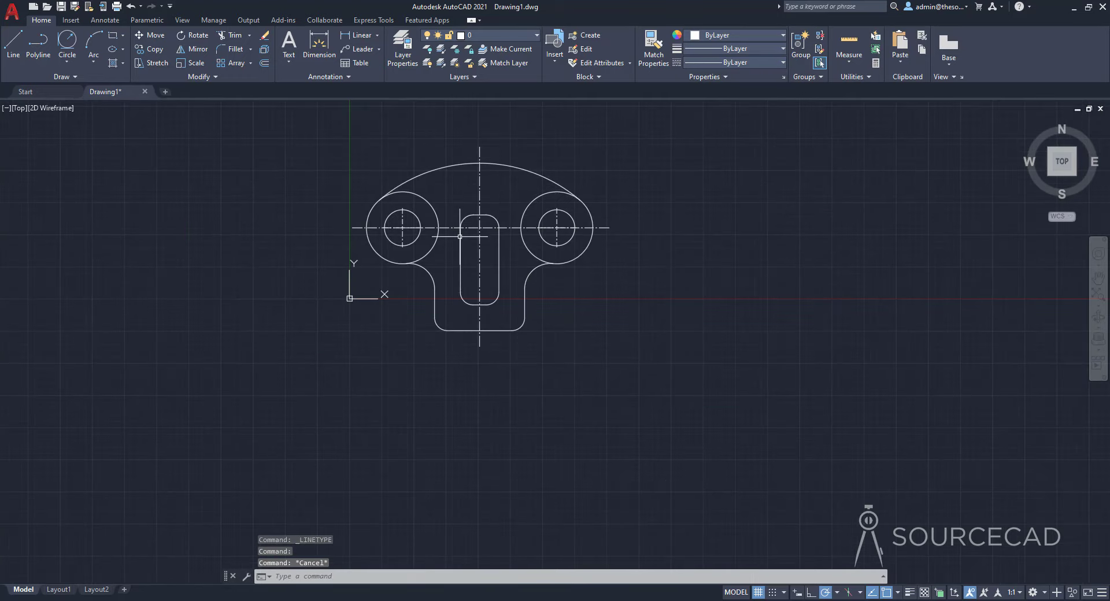
Step: Add a vertical linear dimension from the stem's bottom-line midpoint to the right circle's centre, placed to the right of the part
middle_drag(508, 192, 542, 208)
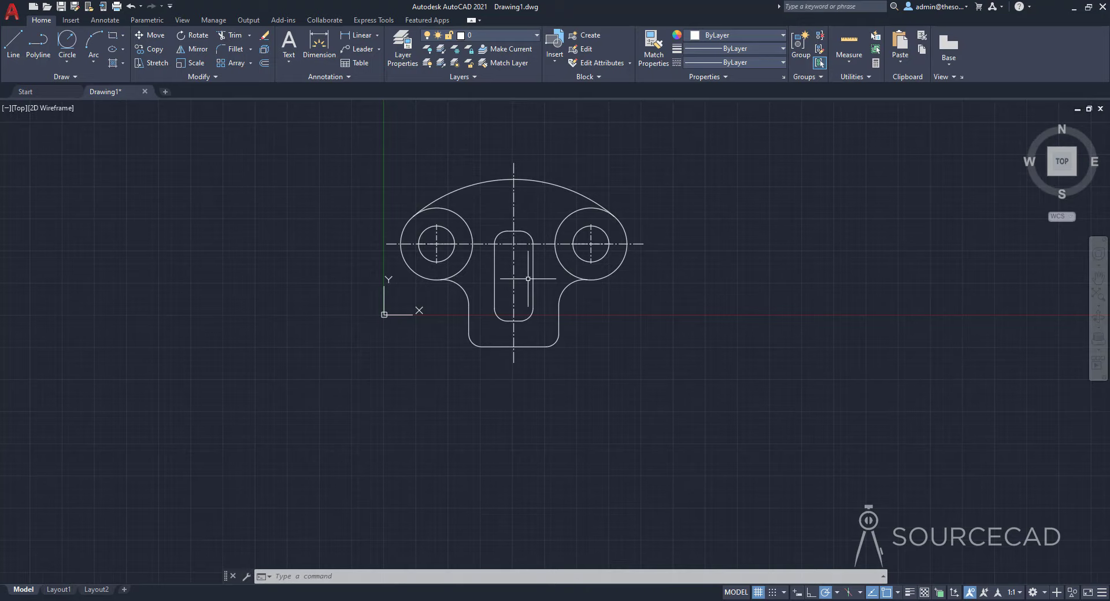
scroll(528, 278, up, 2)
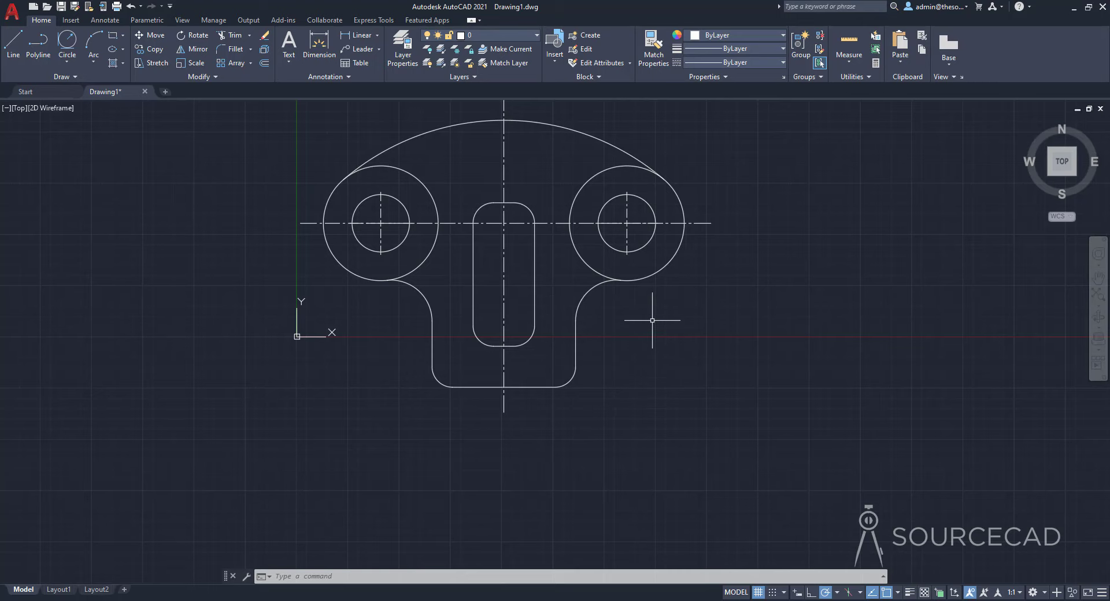
scroll(651, 321, down, 2)
middle_drag(649, 330, 646, 350)
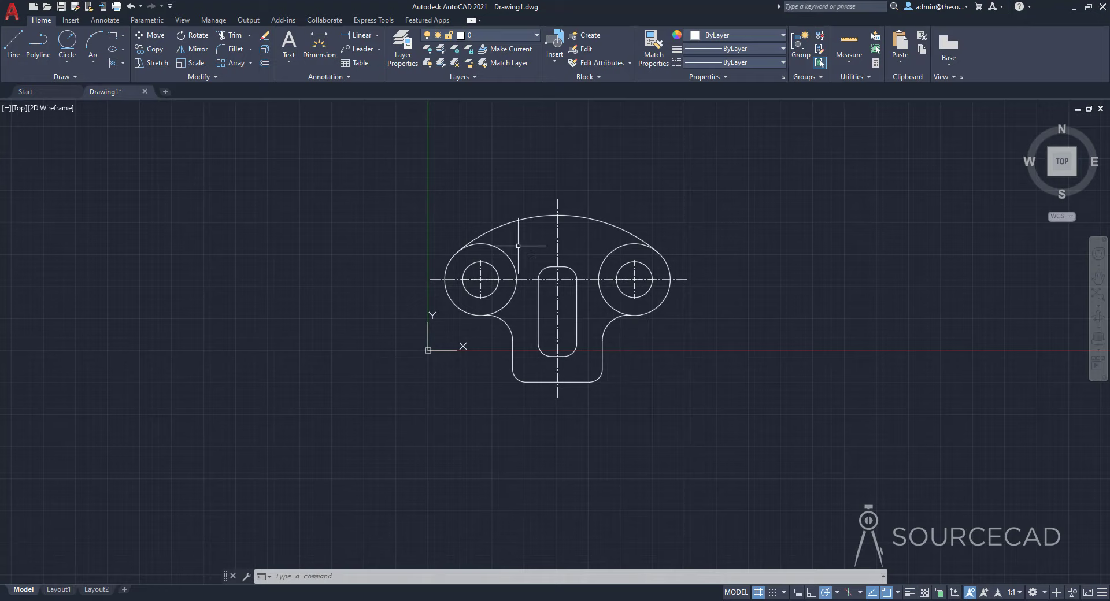
click(364, 35)
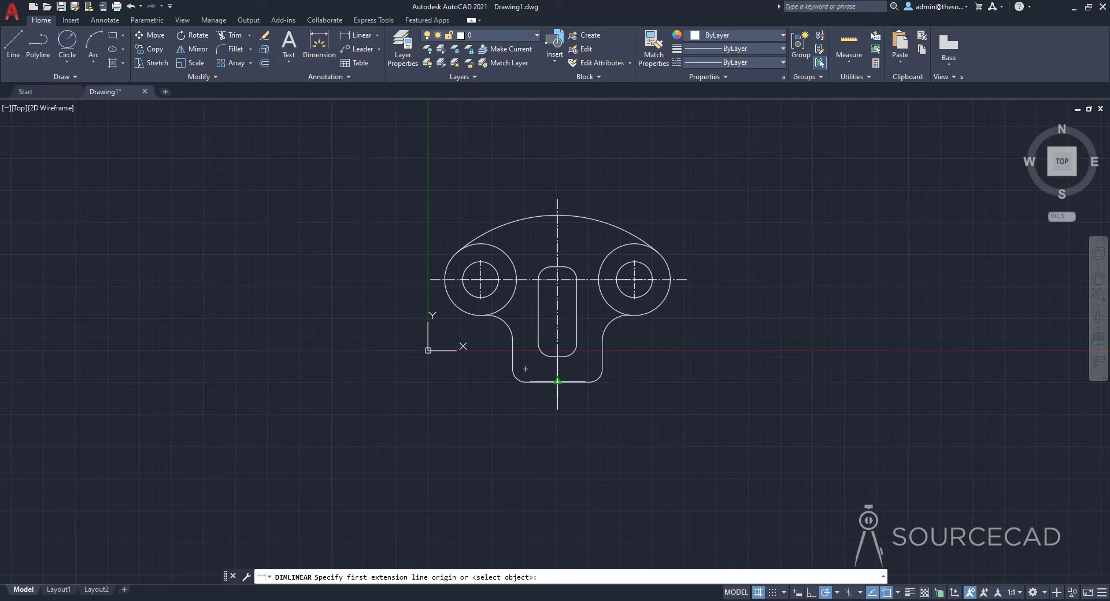
click(558, 379)
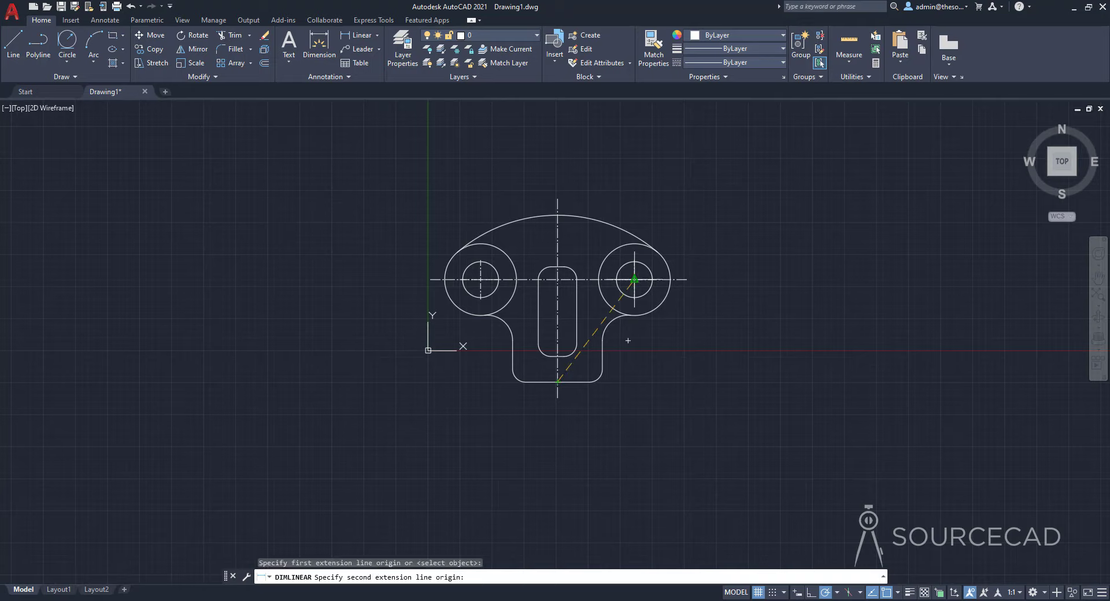
click(634, 280)
click(684, 330)
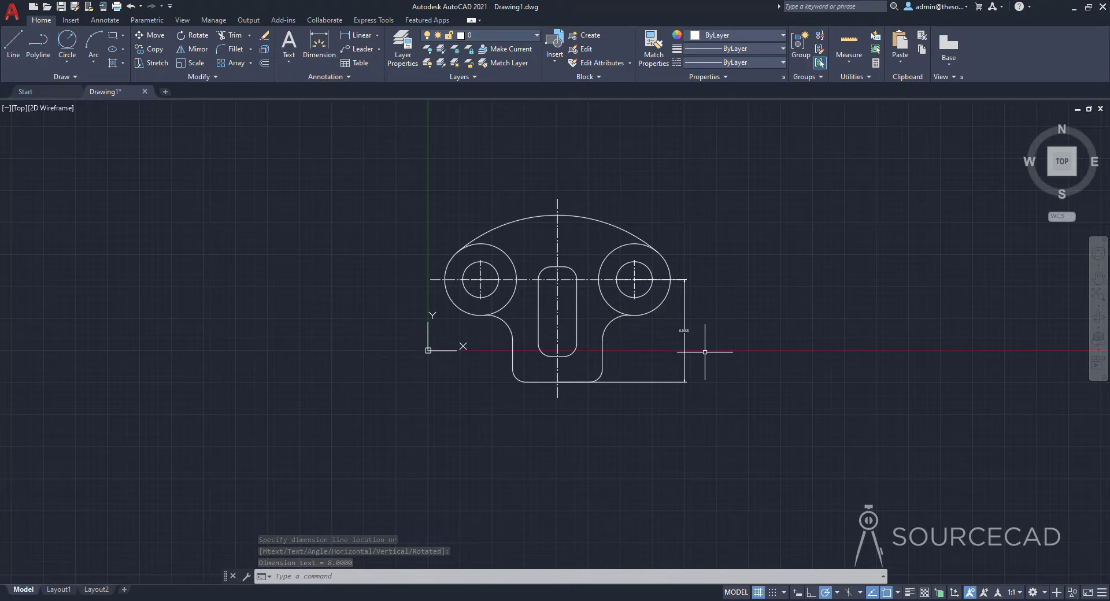
scroll(705, 347, up, 4)
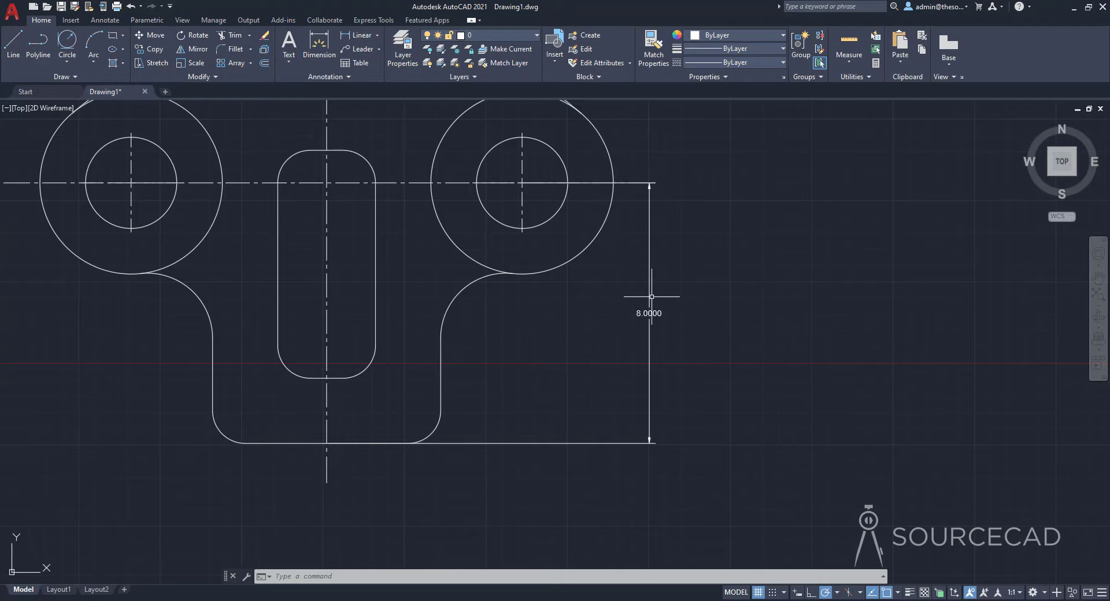
scroll(649, 327, up, 2)
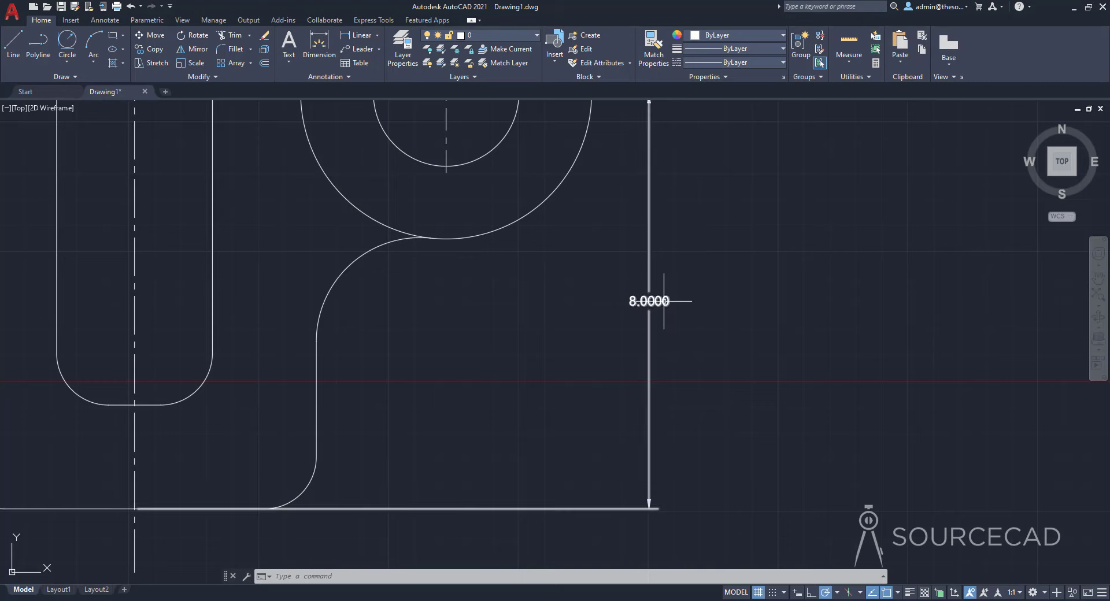
scroll(664, 300, down, 2)
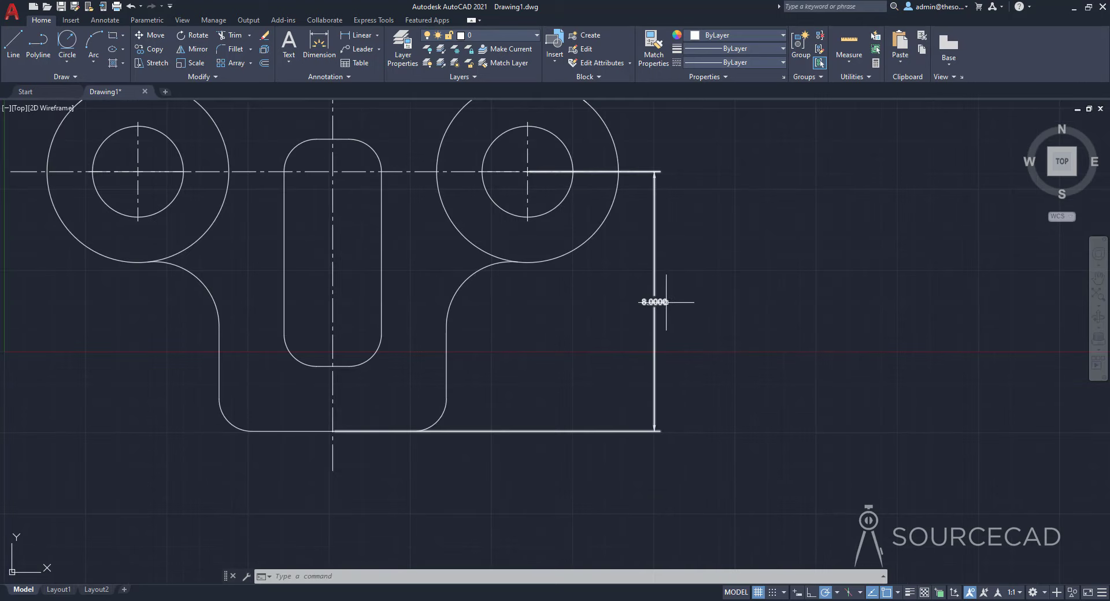
Step: Delete the vertical dimension between the stem's bottom line and the right circle's centre
click(654, 273)
key(Delete)
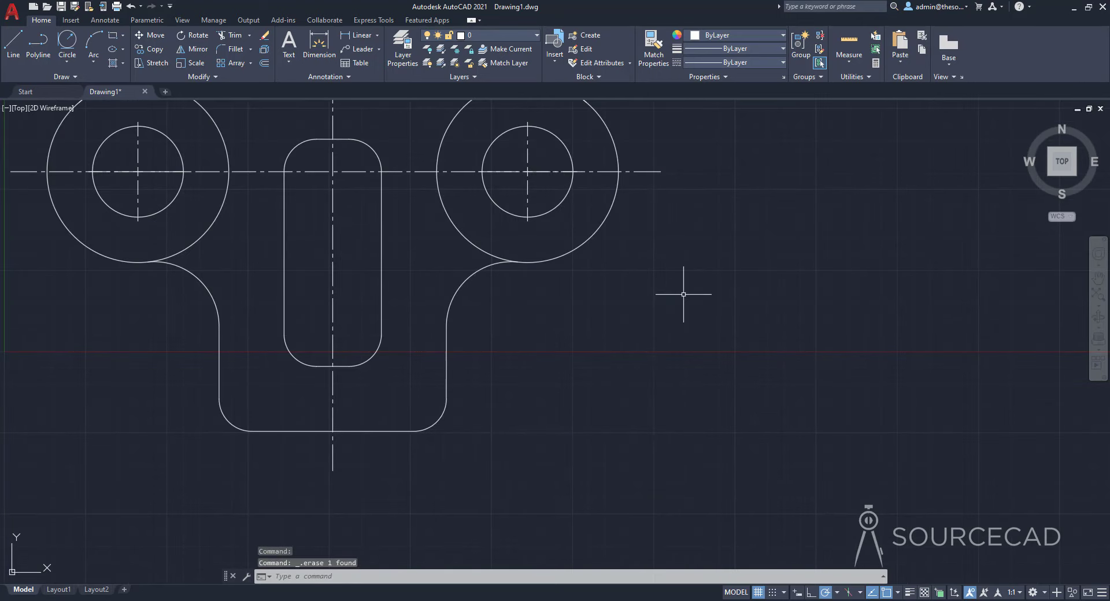
scroll(636, 288, down, 2)
middle_drag(639, 285, 708, 344)
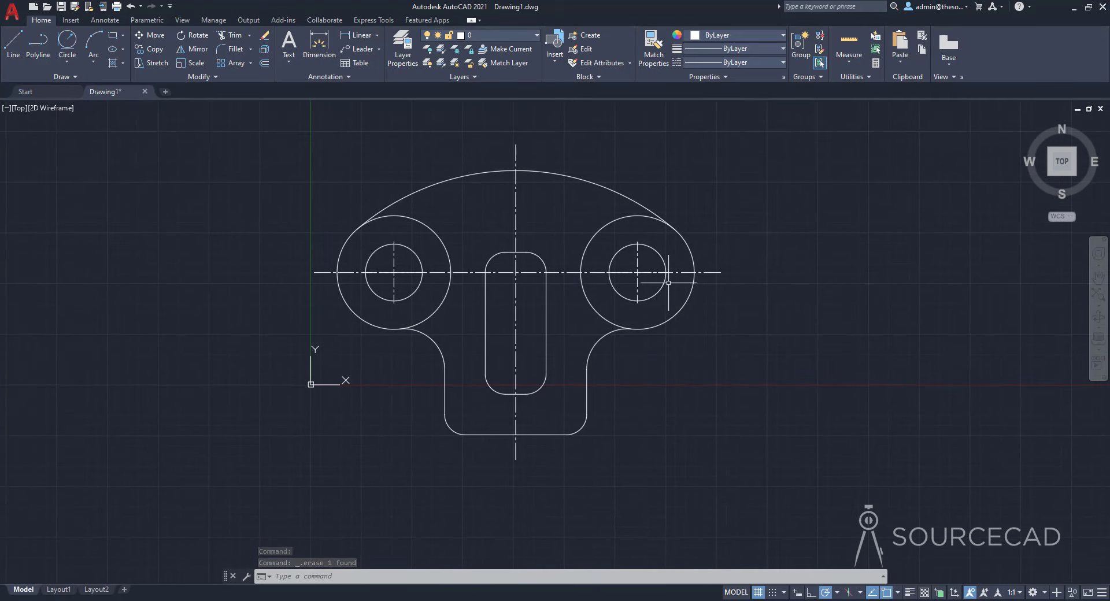
Step: Modify the Standard dimension style to use 0.0 precision for linear dimensions and an overall scale of 3
click(342, 77)
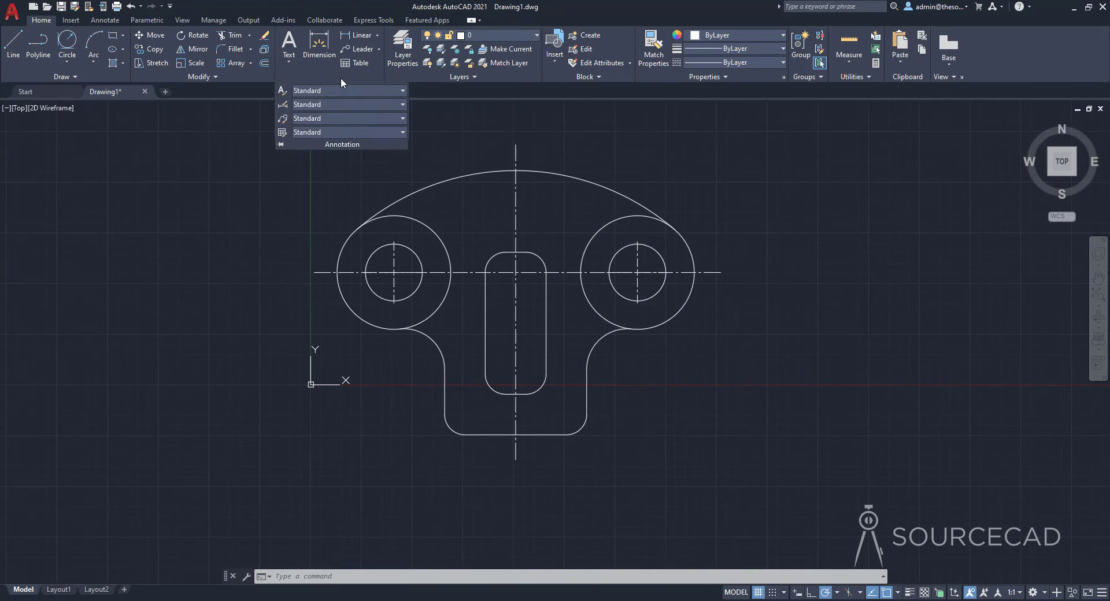
click(284, 106)
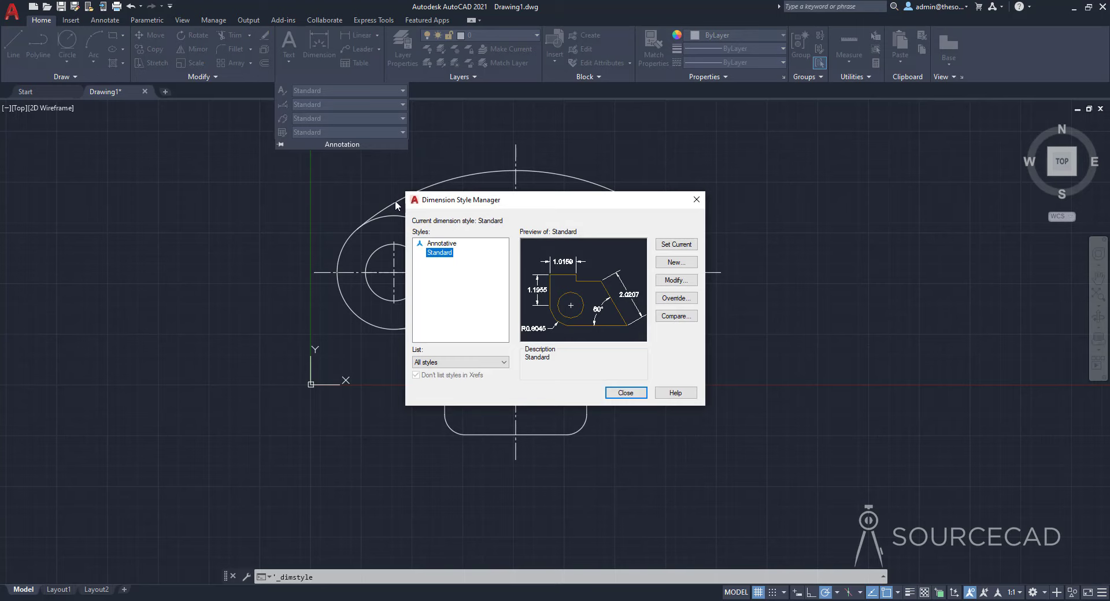
click(673, 280)
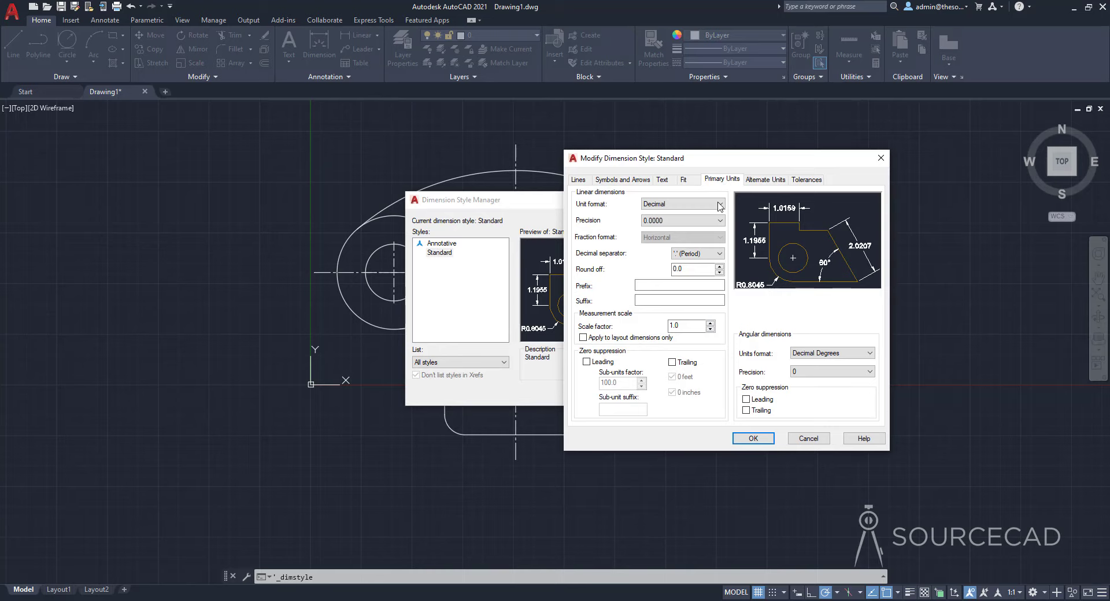
click(656, 226)
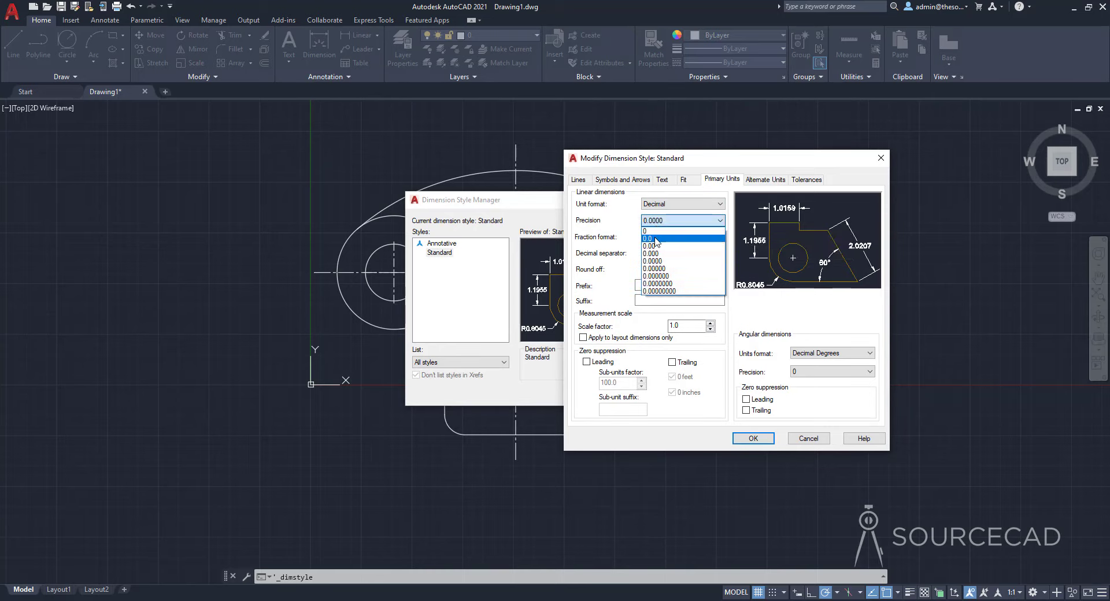
click(656, 242)
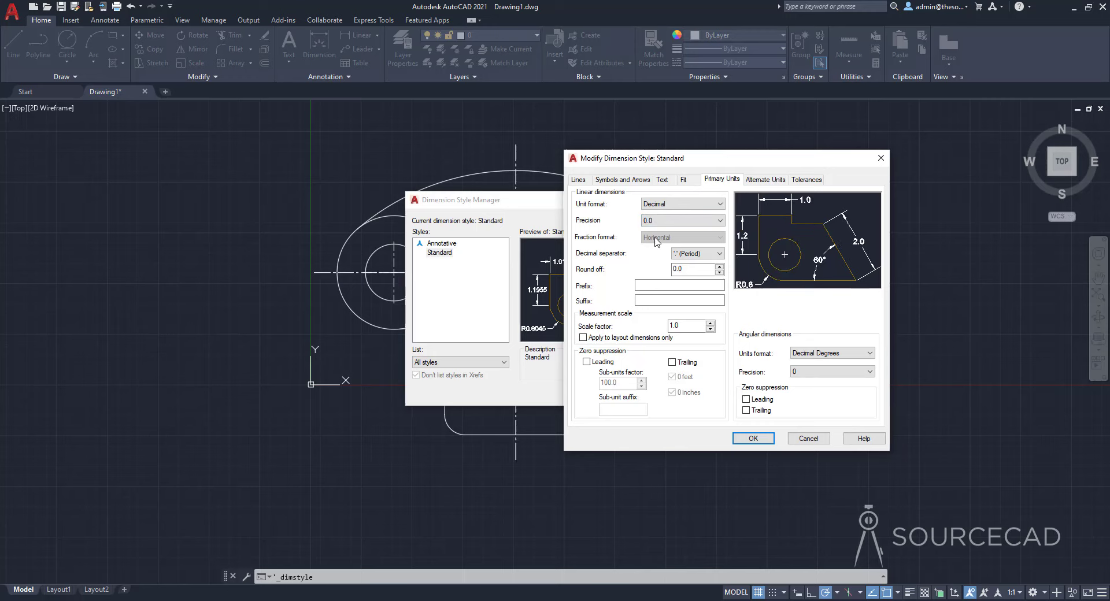
click(687, 179)
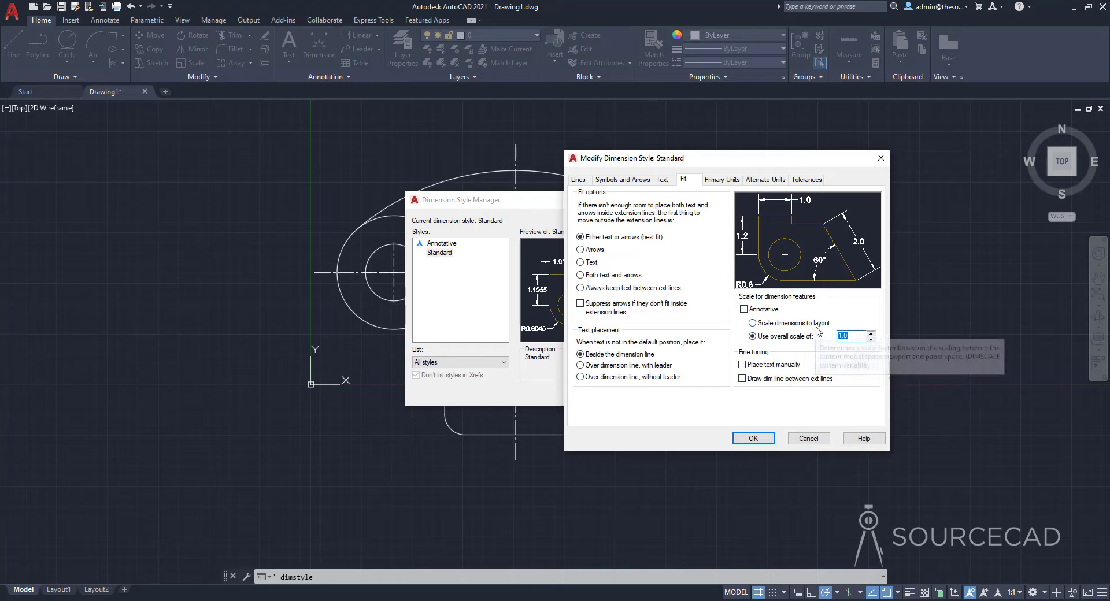
text(3)
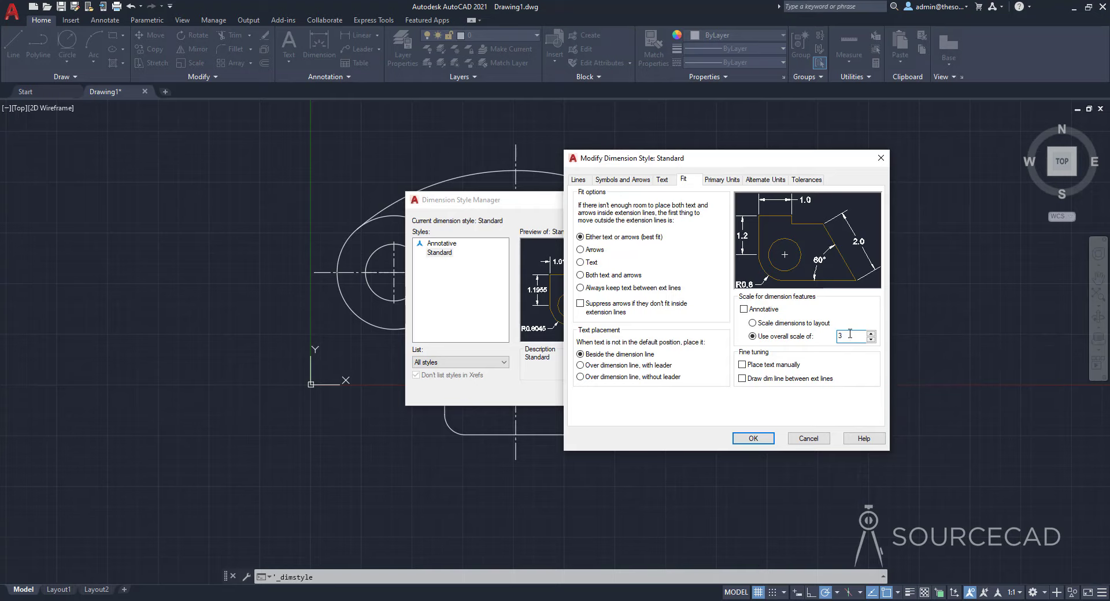
click(753, 438)
click(628, 390)
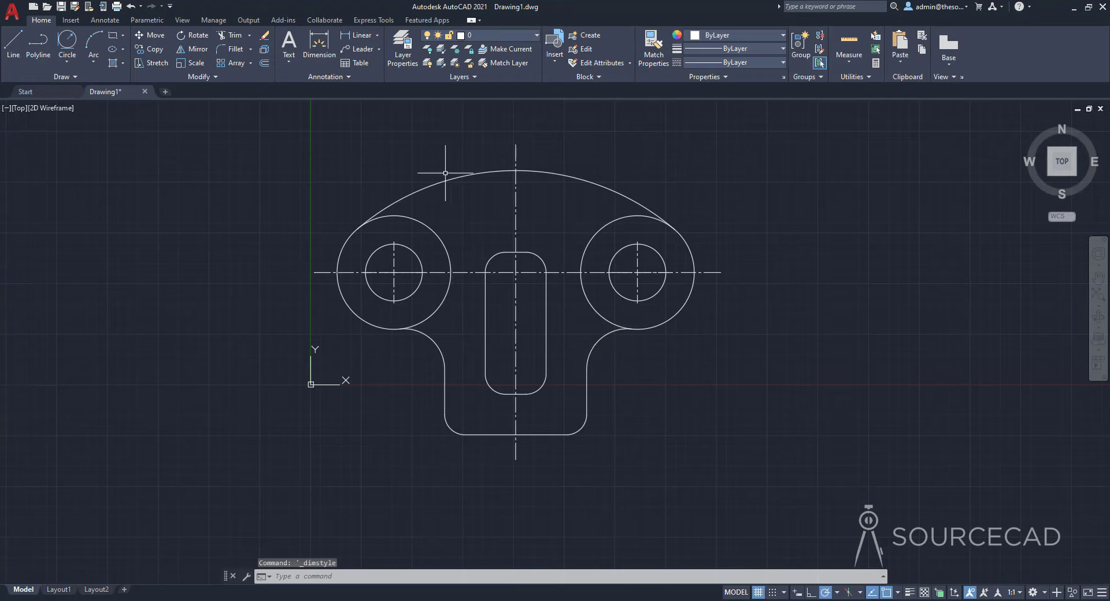
Step: Add a vertical linear dimension from the right circle's centre to the stem's bottom-line midpoint, placed to the right of the part
click(357, 36)
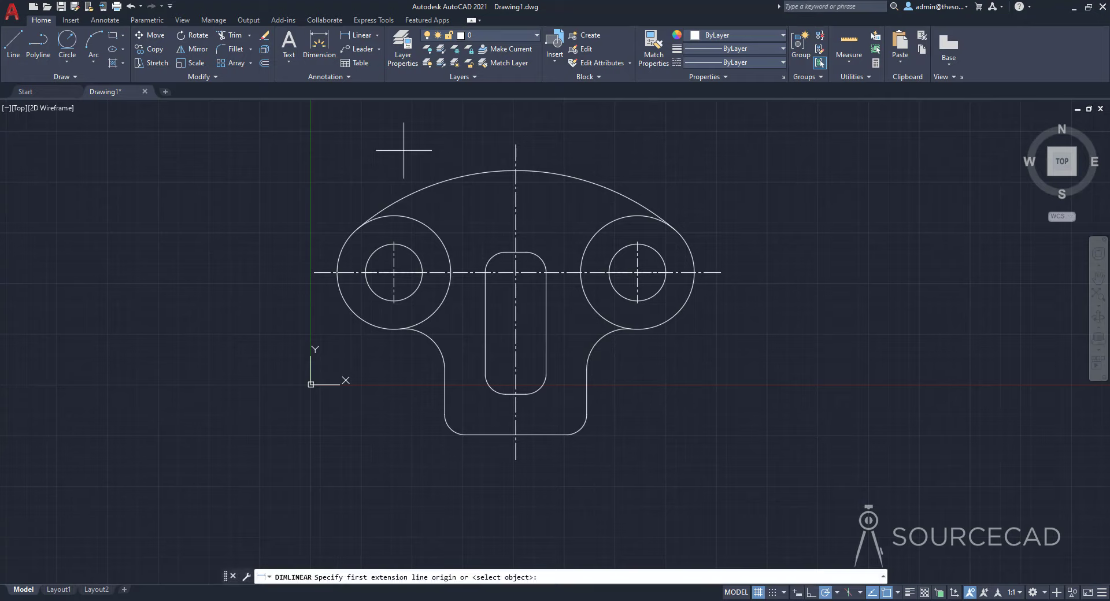
click(637, 272)
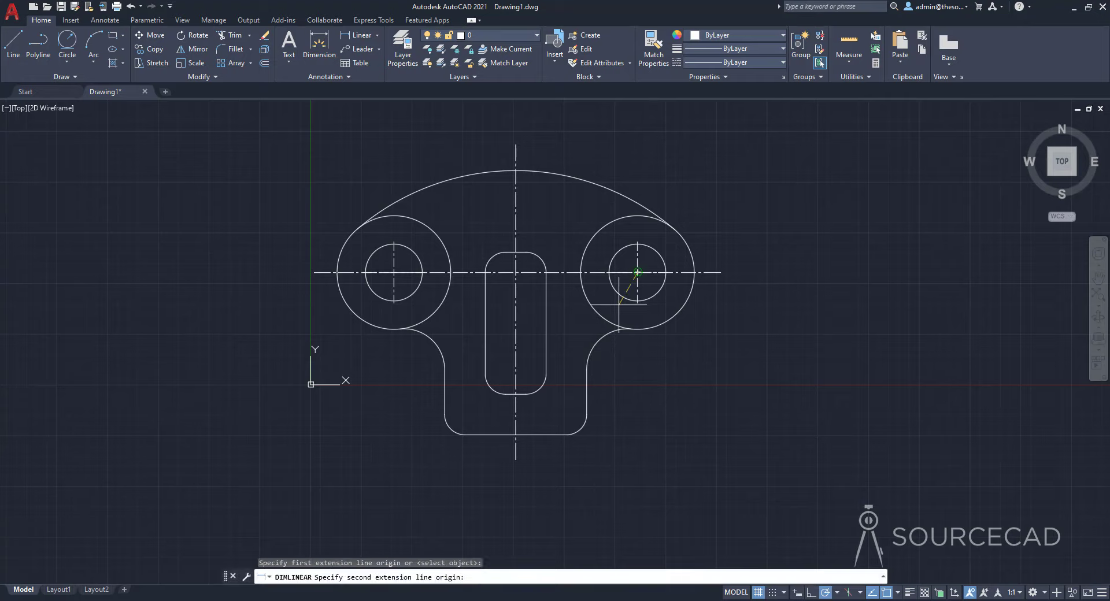
click(515, 434)
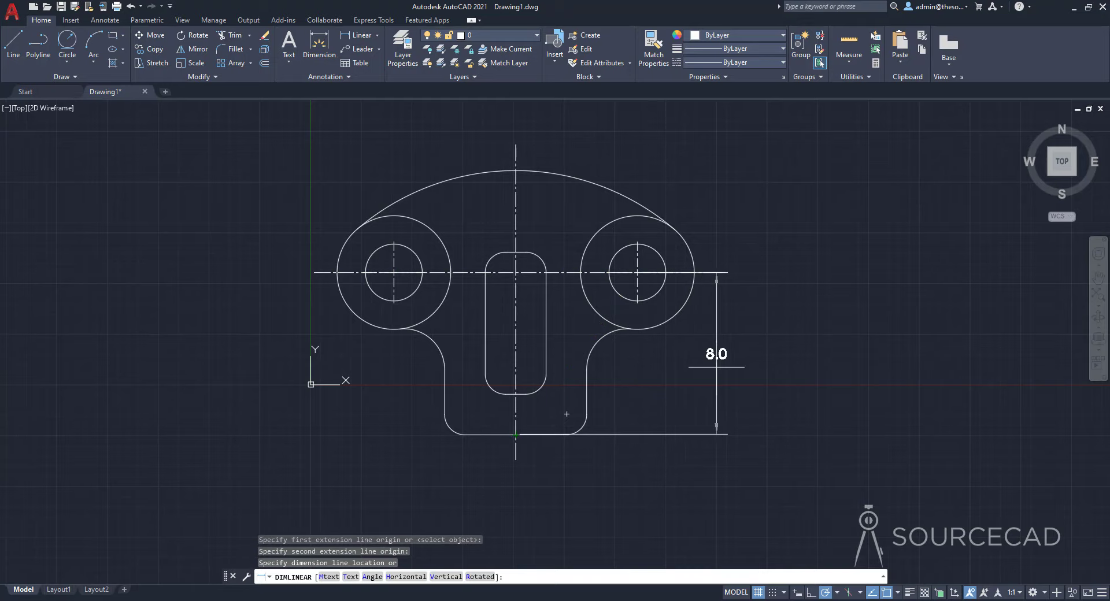
click(734, 361)
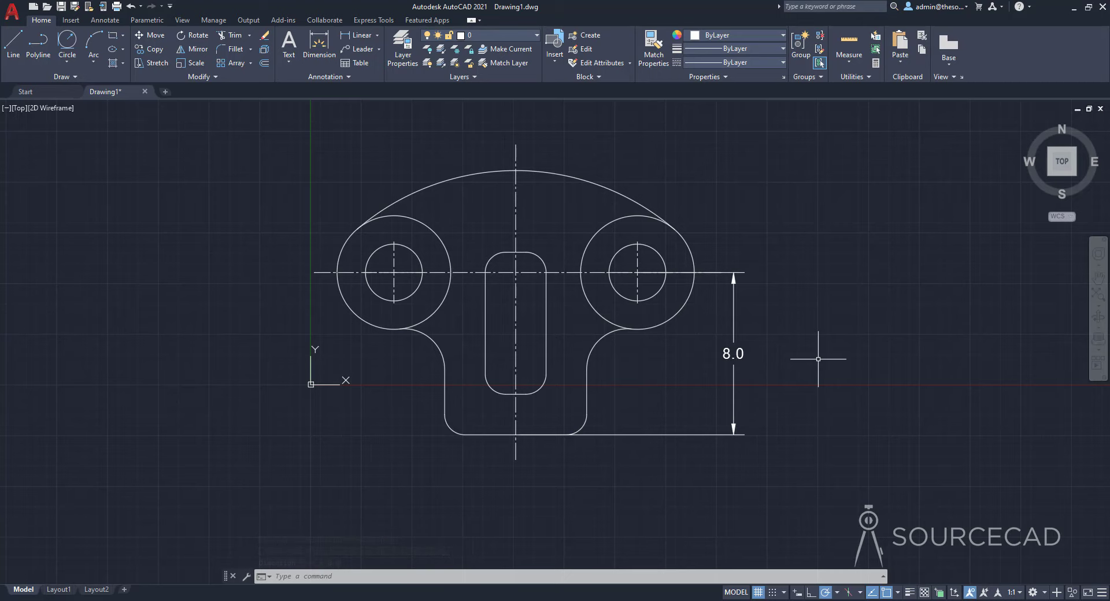
Step: Add a horizontal linear dimension across the slot's width, placed above the slot
scroll(777, 361, down, 2)
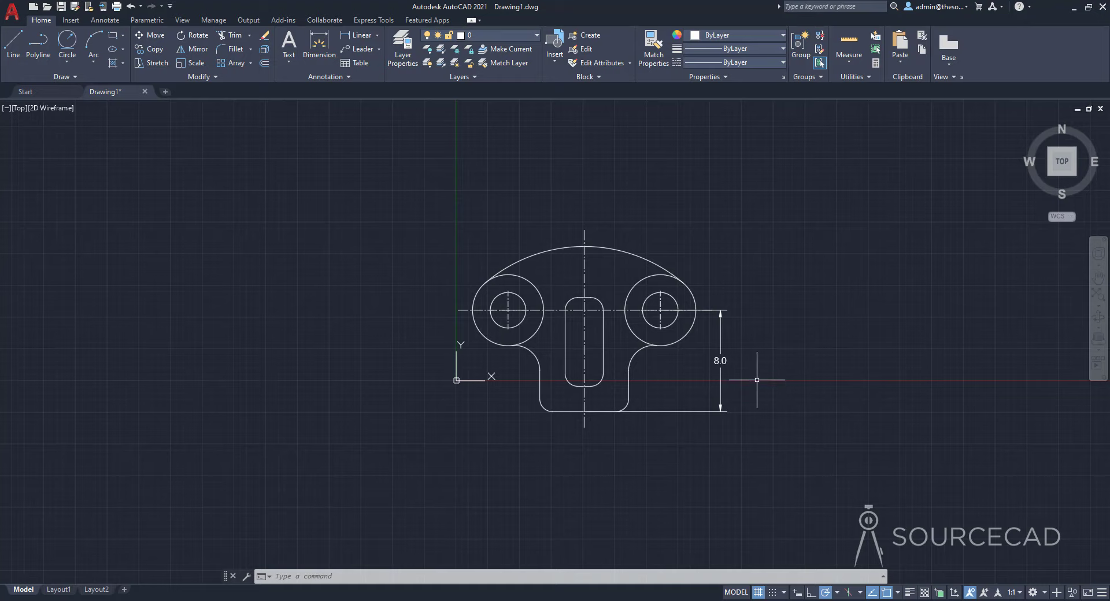
click(362, 34)
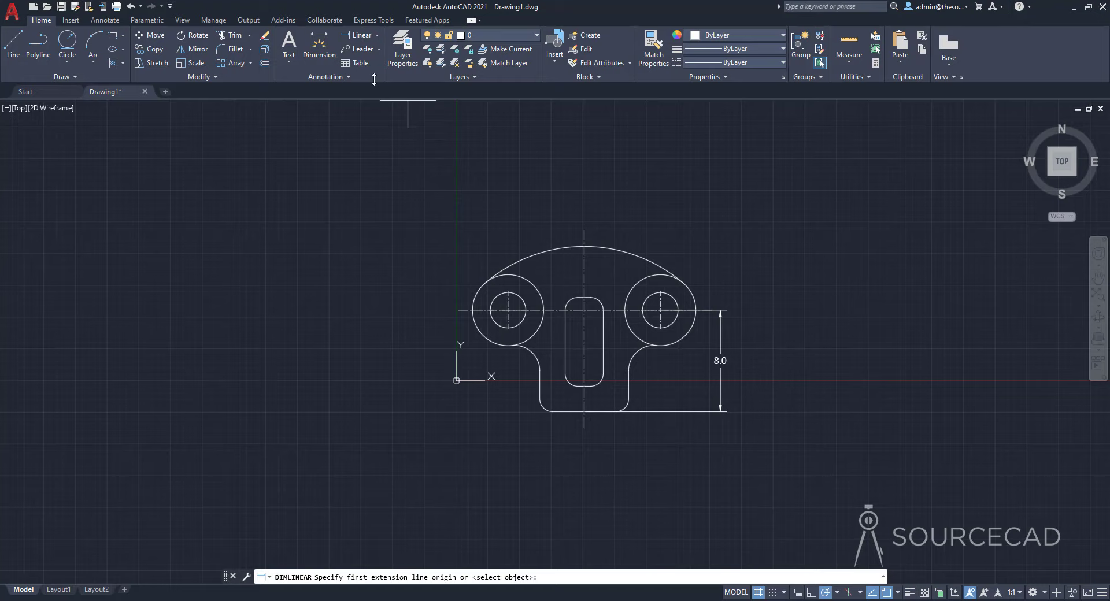
scroll(562, 308, up, 4)
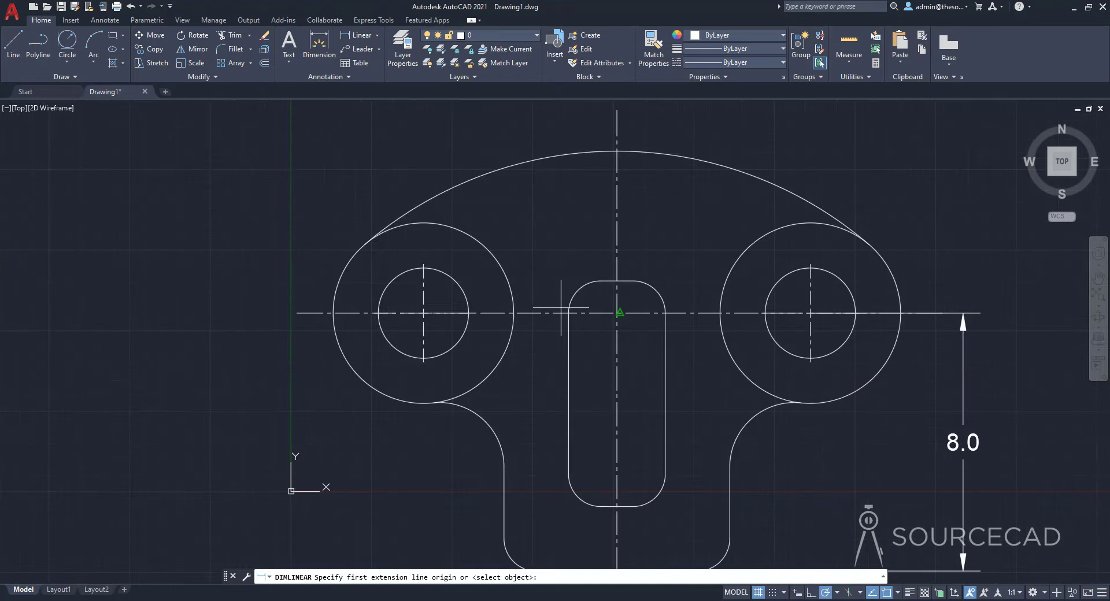
click(565, 310)
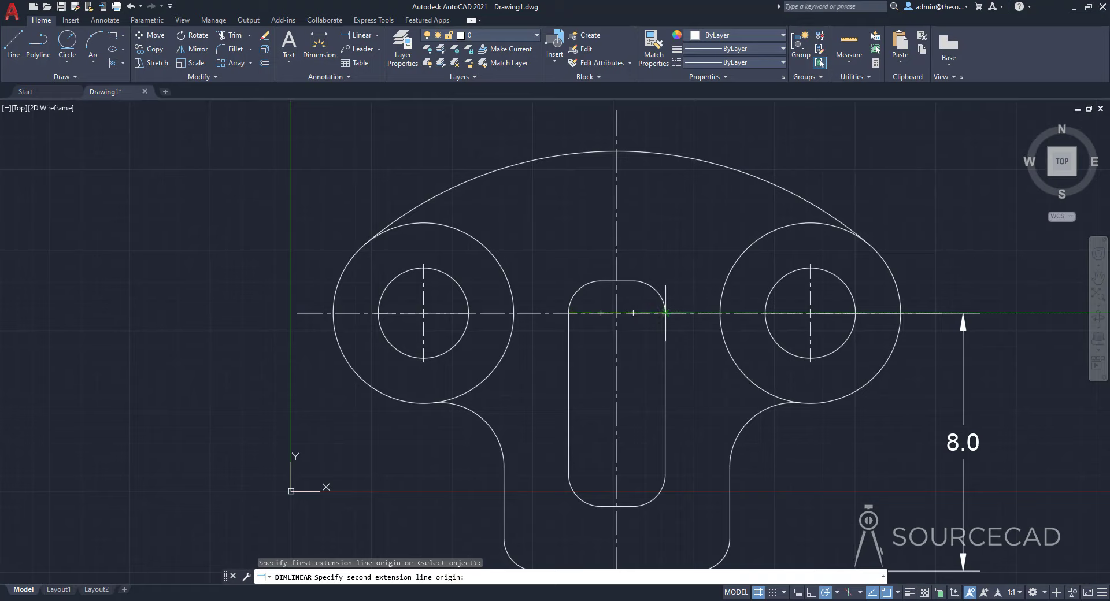
click(663, 313)
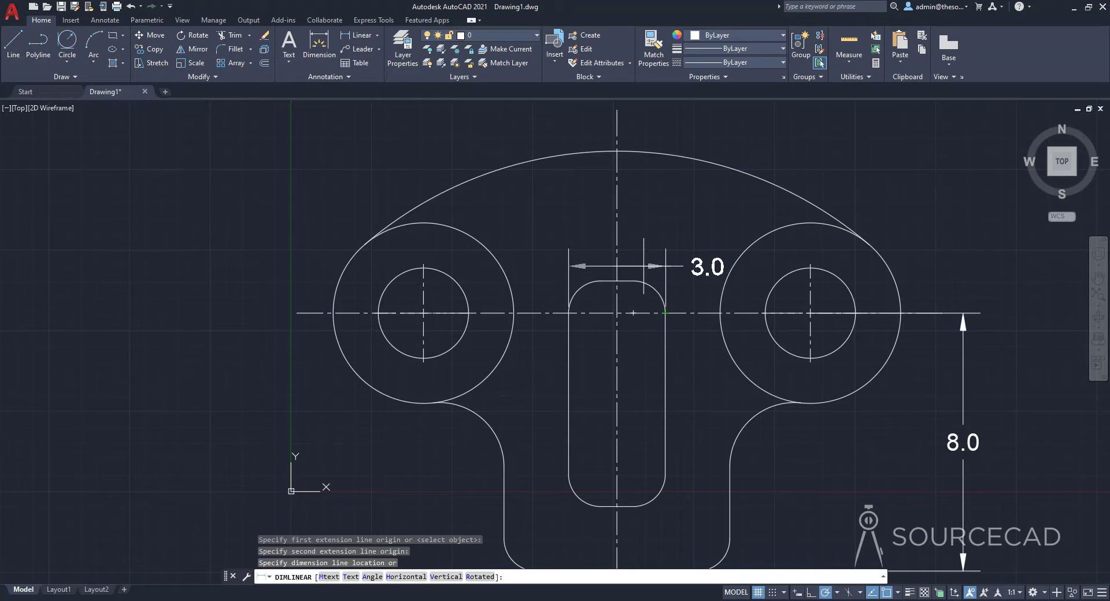
click(640, 236)
Step: Move the slot-width dimension's text between its extension lines, to the left of the vertical centre line
click(711, 232)
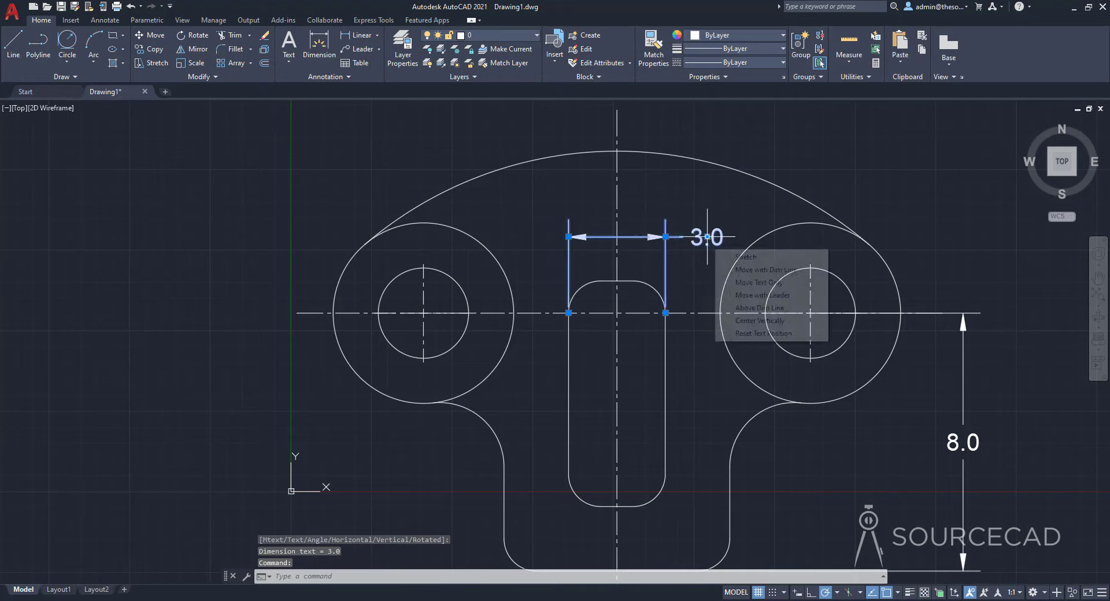
click(705, 236)
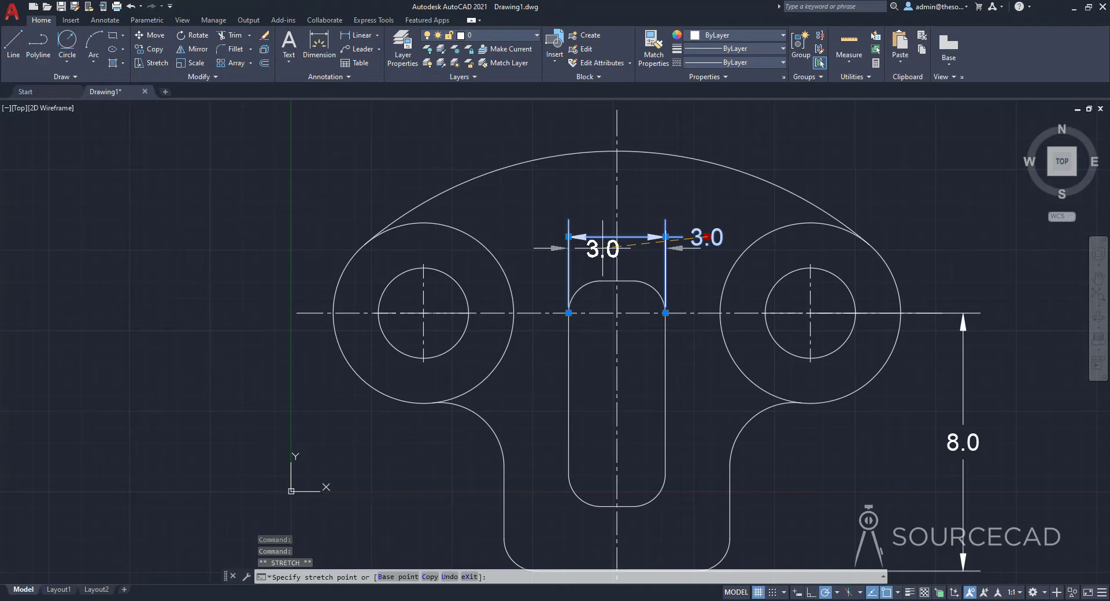
key(Escape)
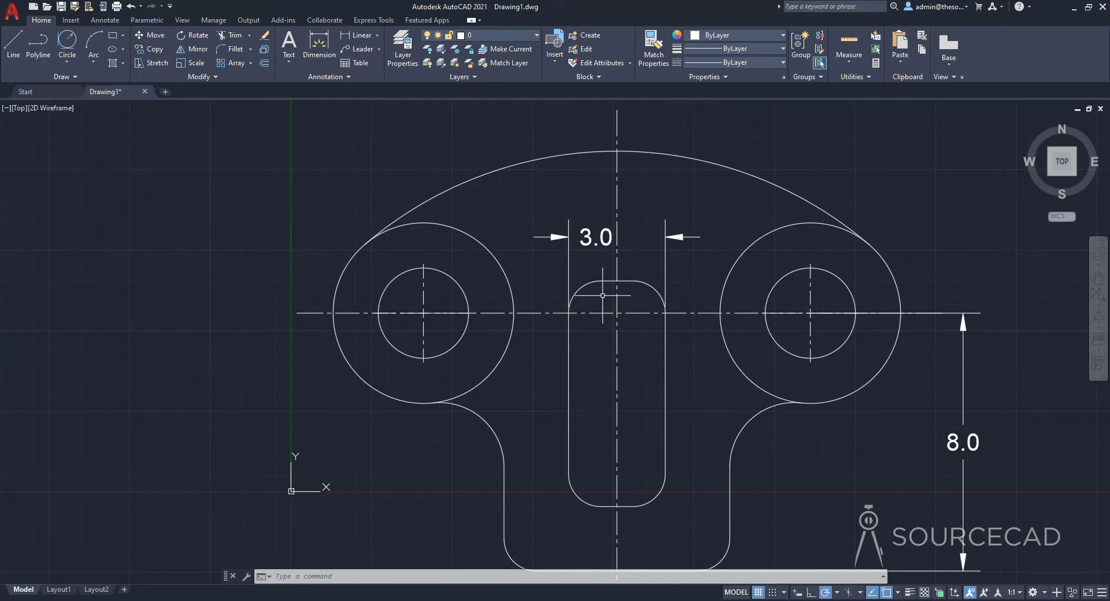
Step: Reduce the overall scale of the Standard dimension style so the dimension text and arrows are smaller
scroll(621, 305, down, 2)
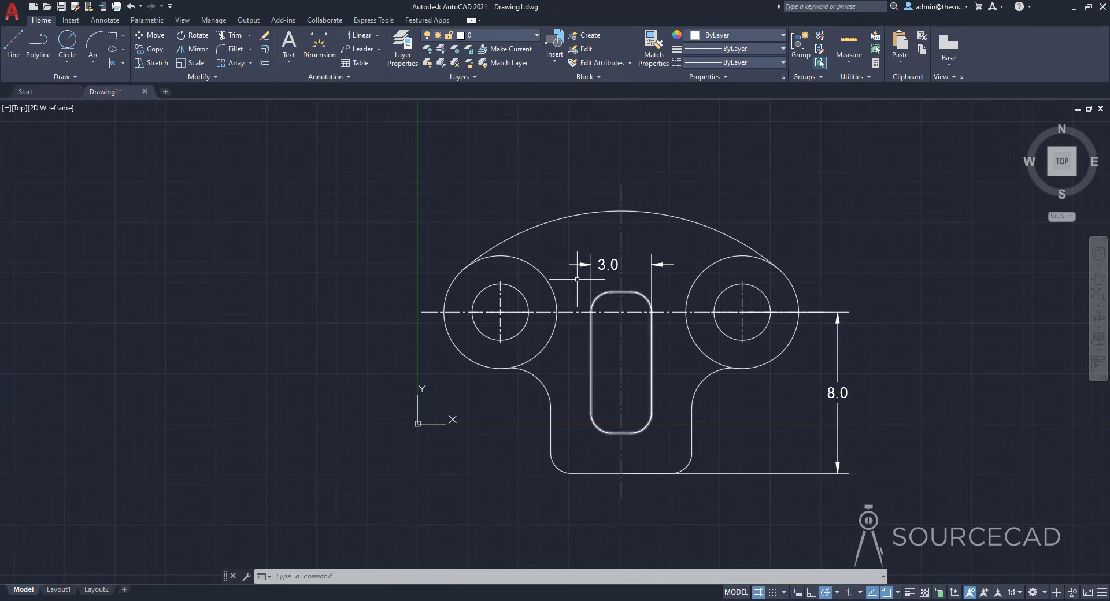
click(315, 76)
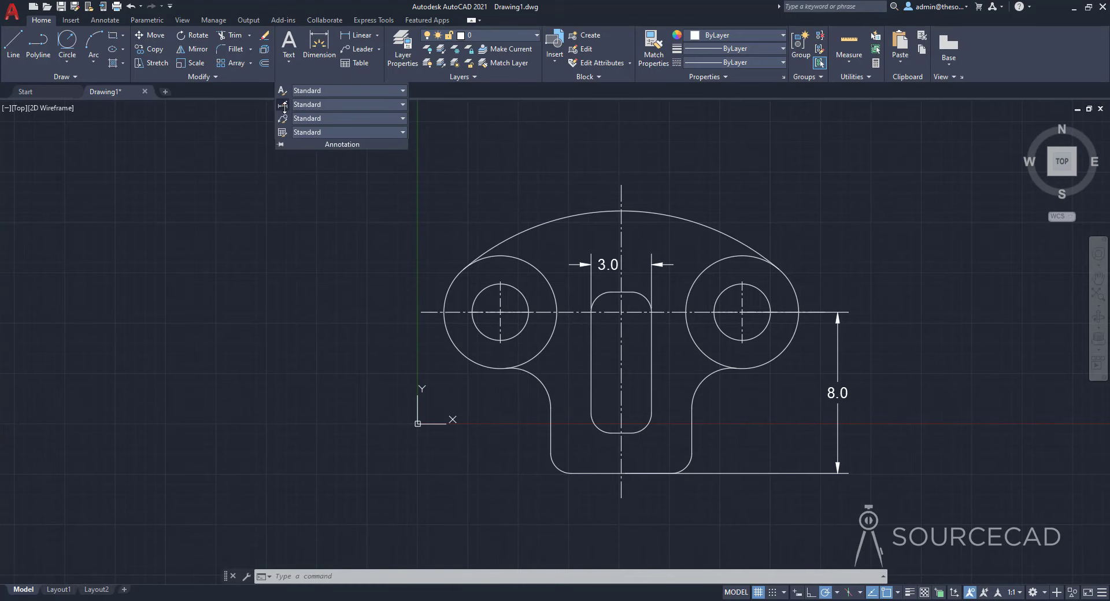
click(283, 104)
click(670, 281)
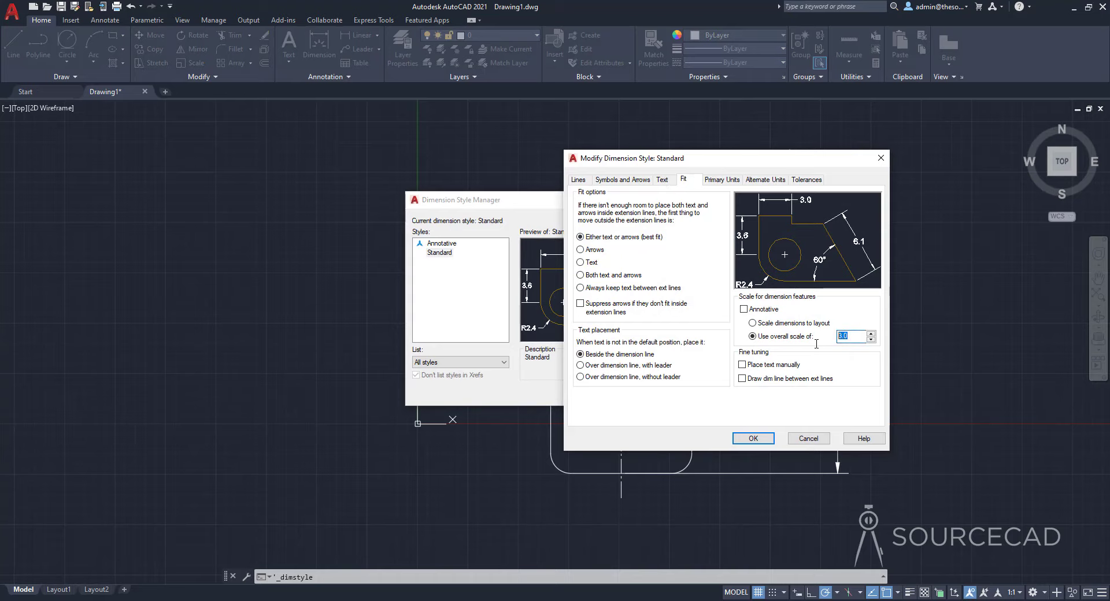
click(744, 439)
click(626, 393)
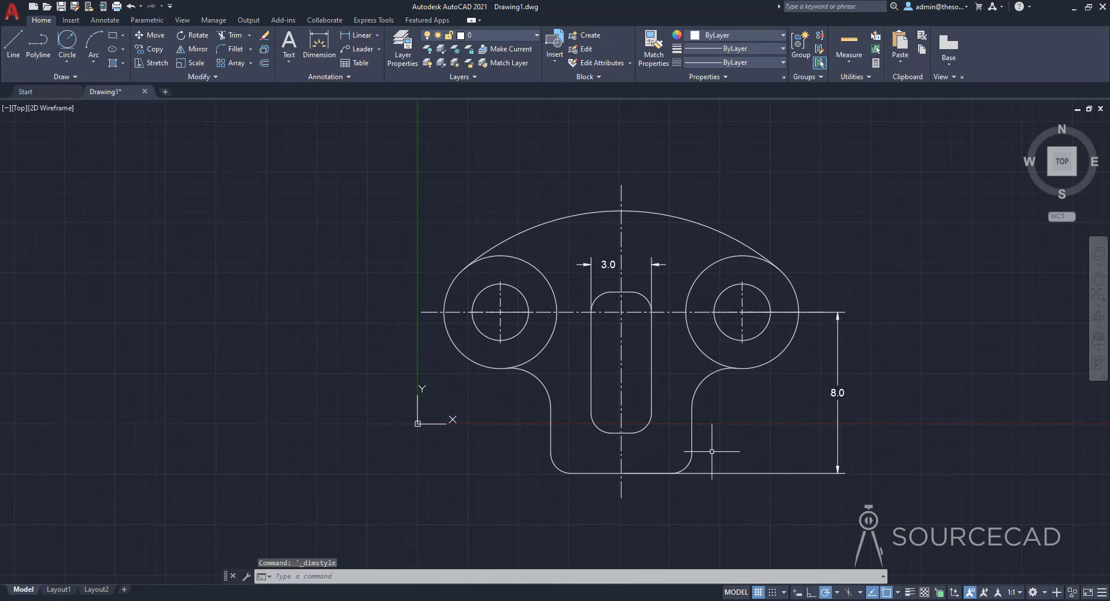
Step: Delete the slot-width dimension above the slot
click(607, 264)
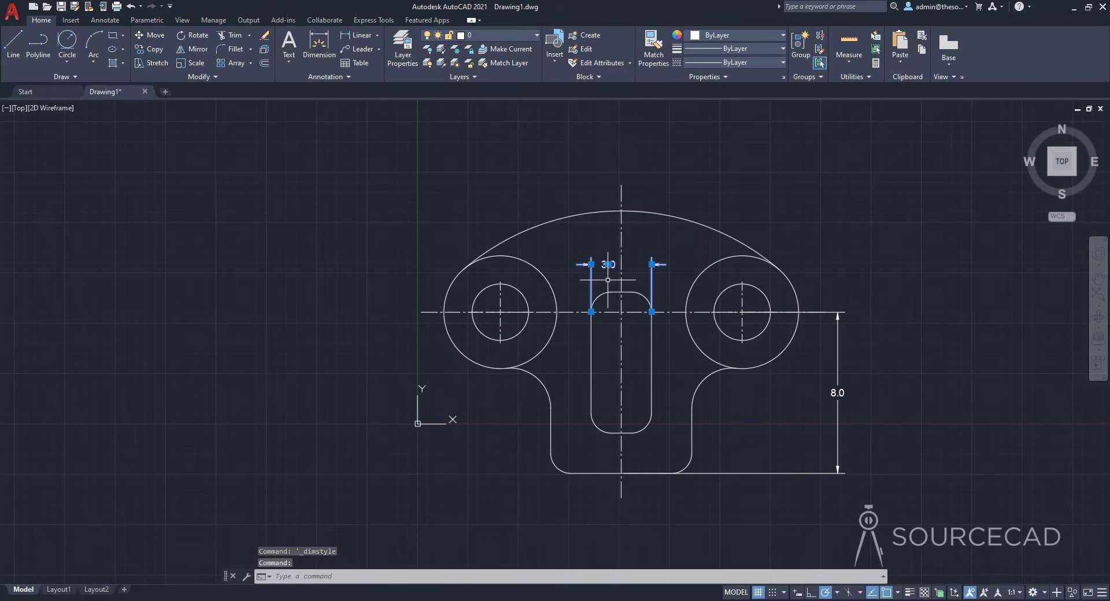
key(Escape)
click(607, 264)
key(Delete)
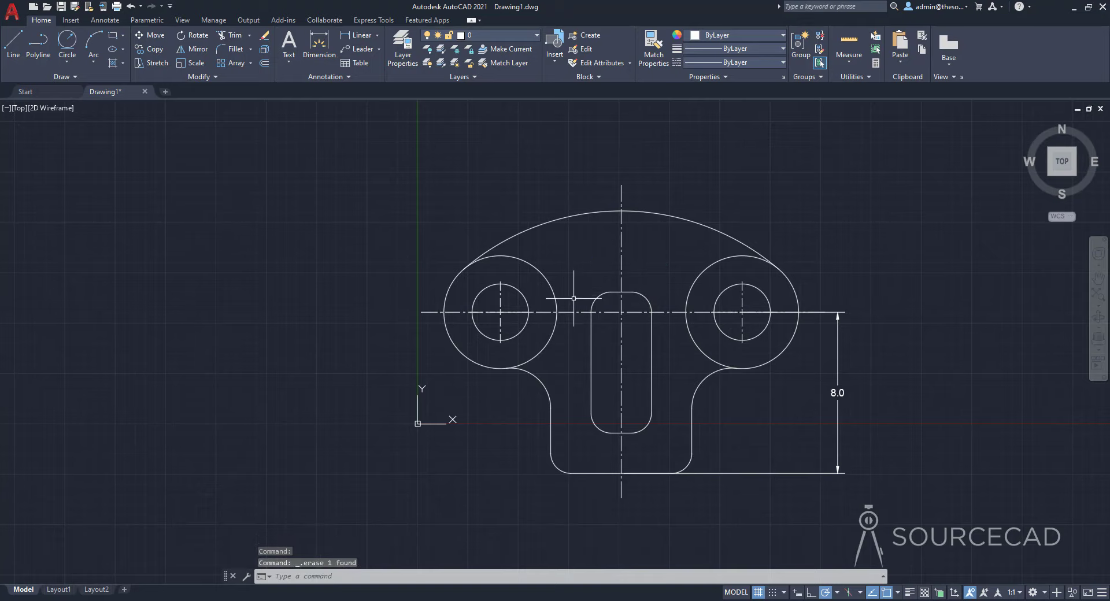
Step: Add a new horizontal linear dimension between the slot's vertical sides, placed just above the slot
click(346, 39)
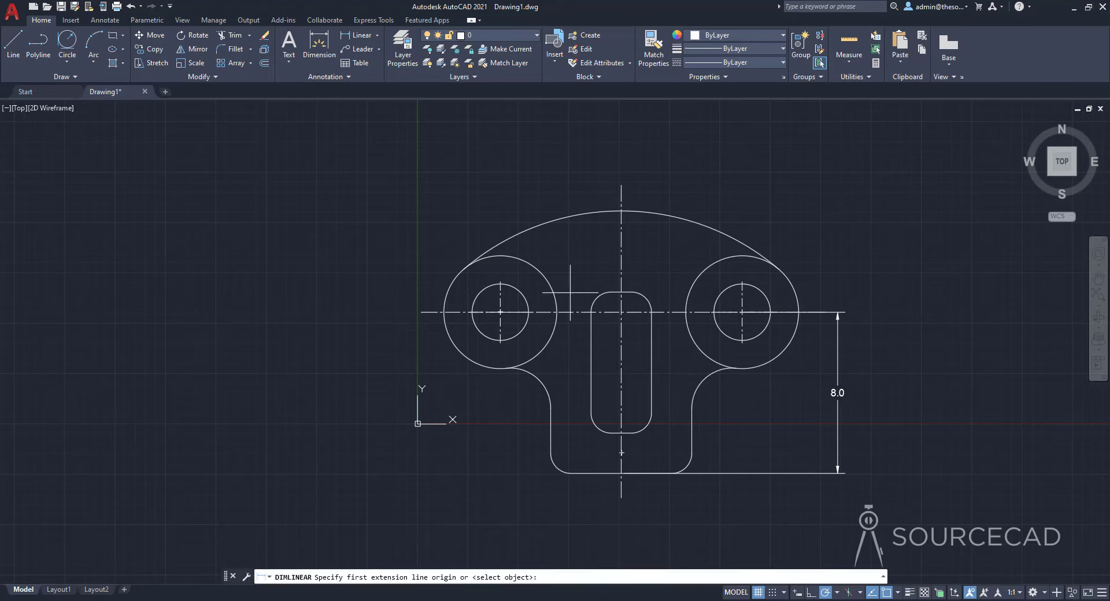
click(591, 312)
click(651, 312)
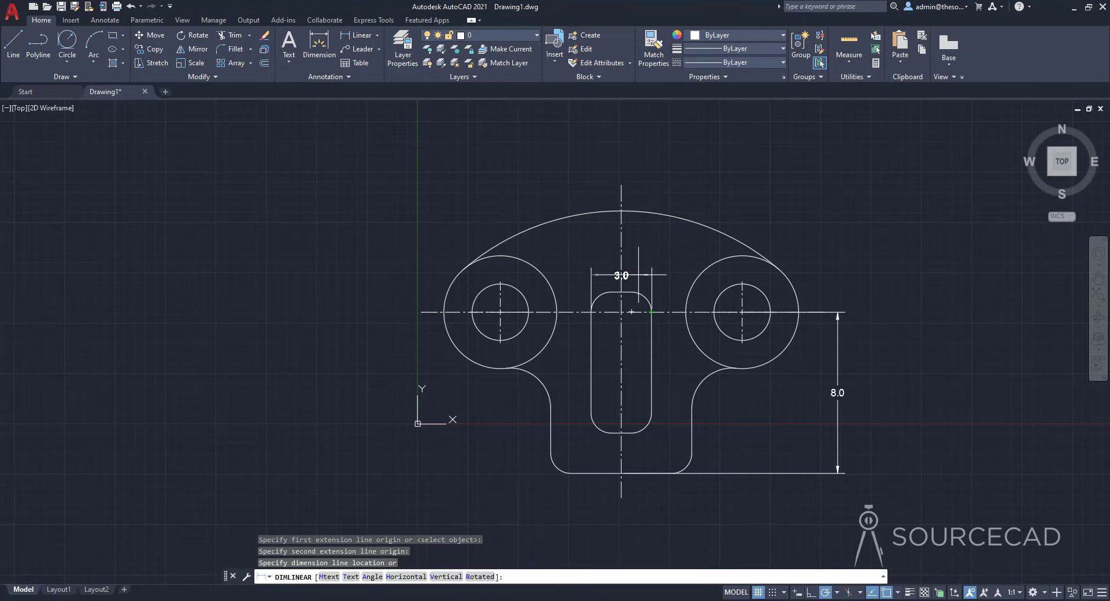
click(620, 270)
Step: Shift the slot-width dimension's text to the left so it clears the vertical centre line
click(621, 270)
scroll(620, 270, up, 6)
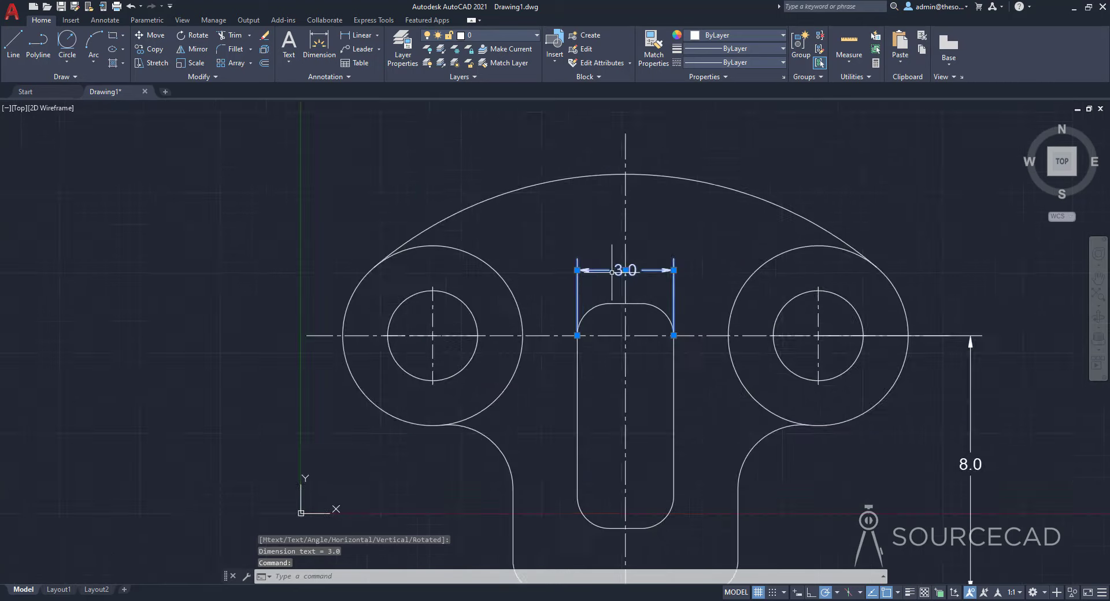
click(643, 266)
click(600, 266)
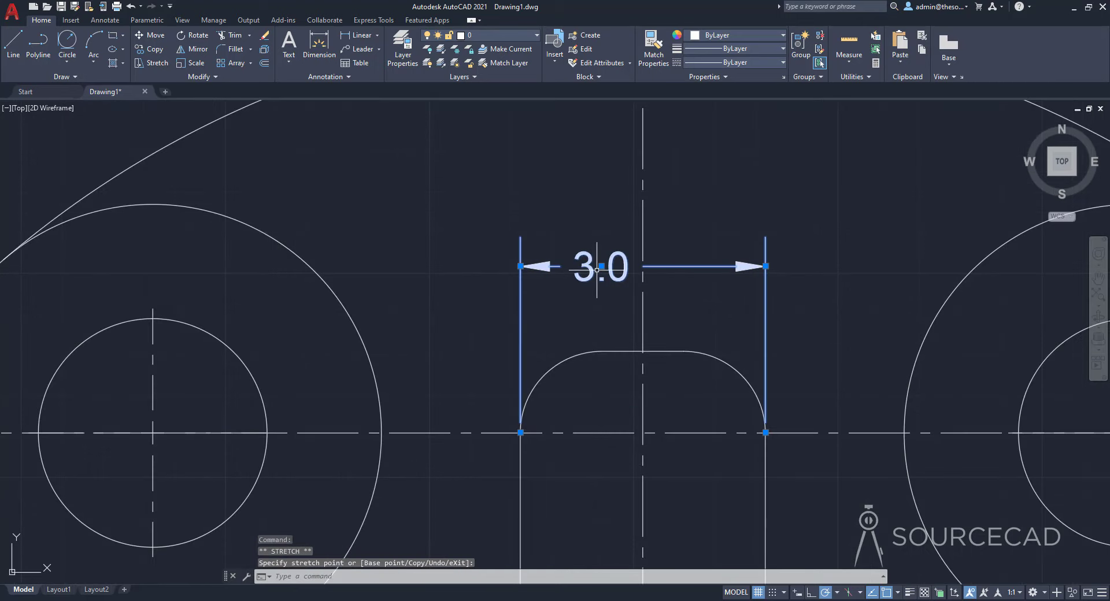
key(Escape)
Step: Add a radius dimension to the large top arc, placed outside the part at its upper left
scroll(584, 294, down, 6)
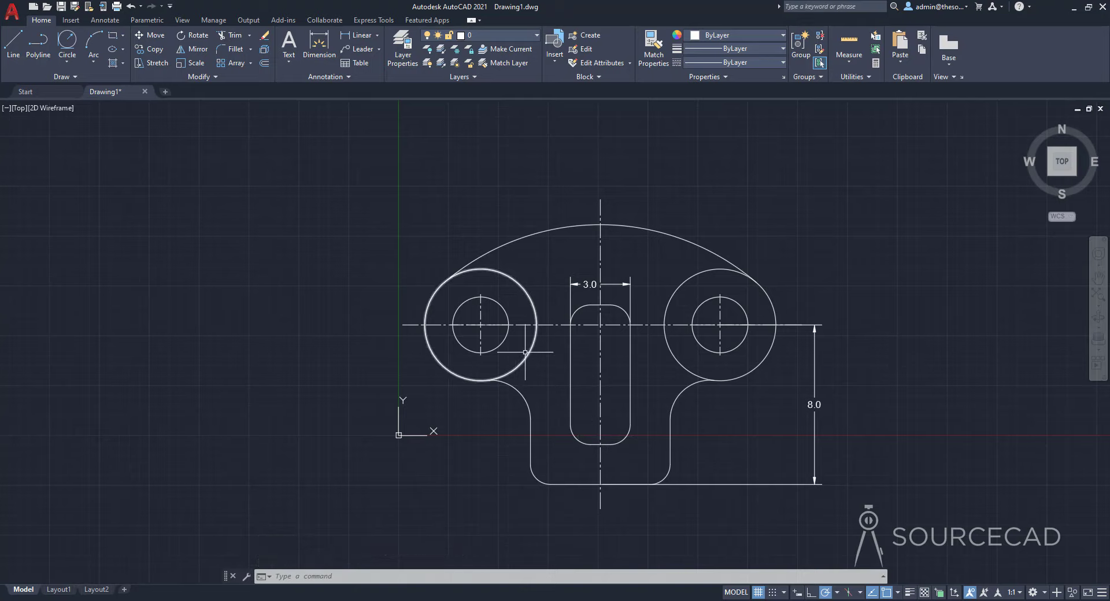
click(376, 38)
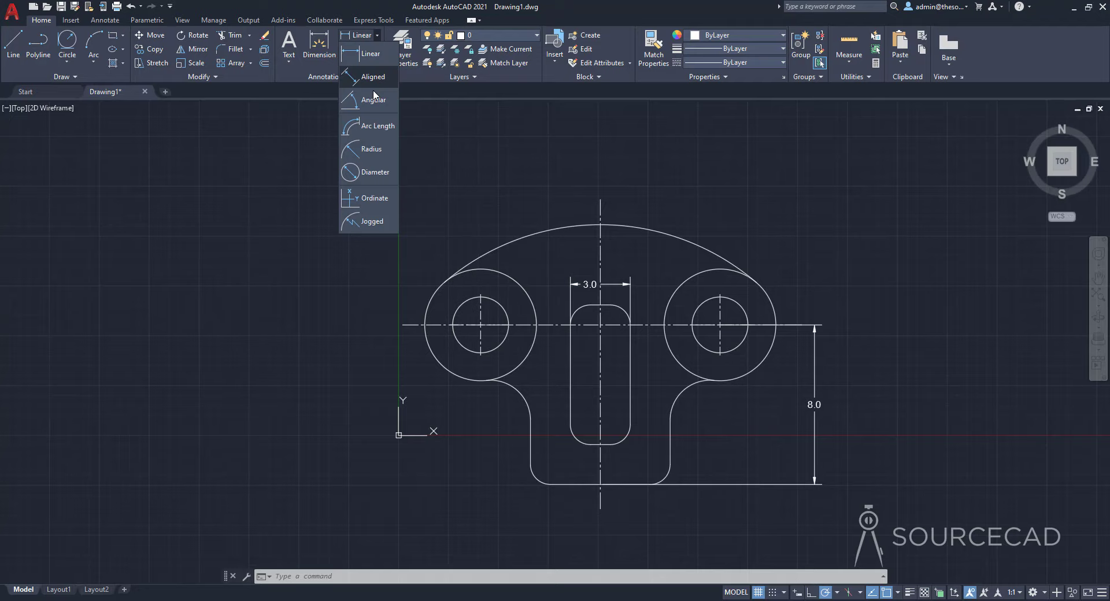
click(368, 150)
click(478, 232)
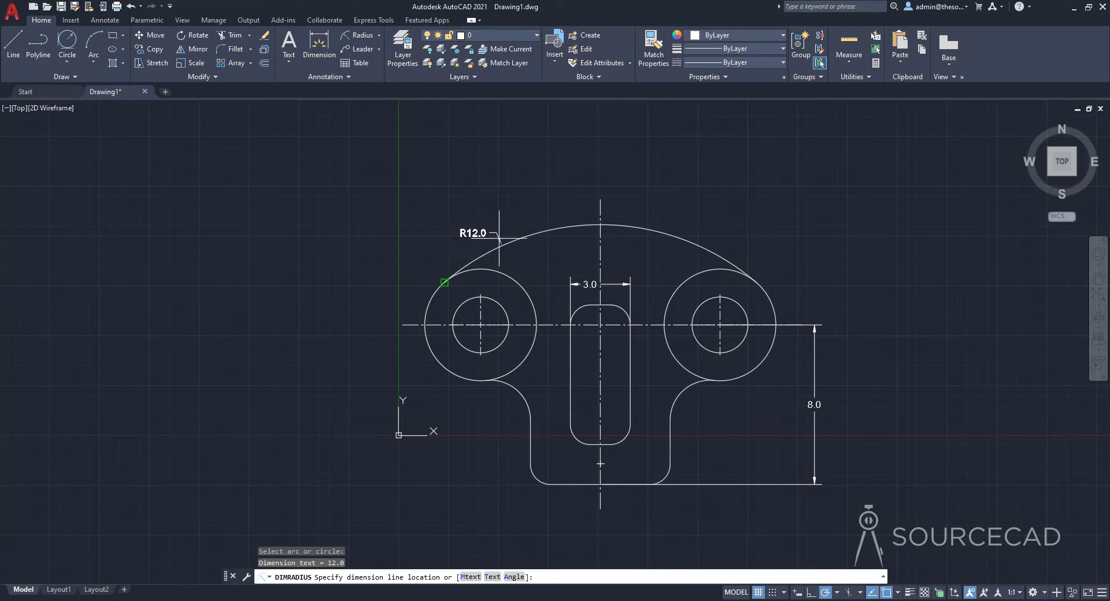
click(475, 214)
Step: Add radius dimensions to the stem's upper-right fillet and lower-right corner fillet, placing both texts outside the part
click(359, 35)
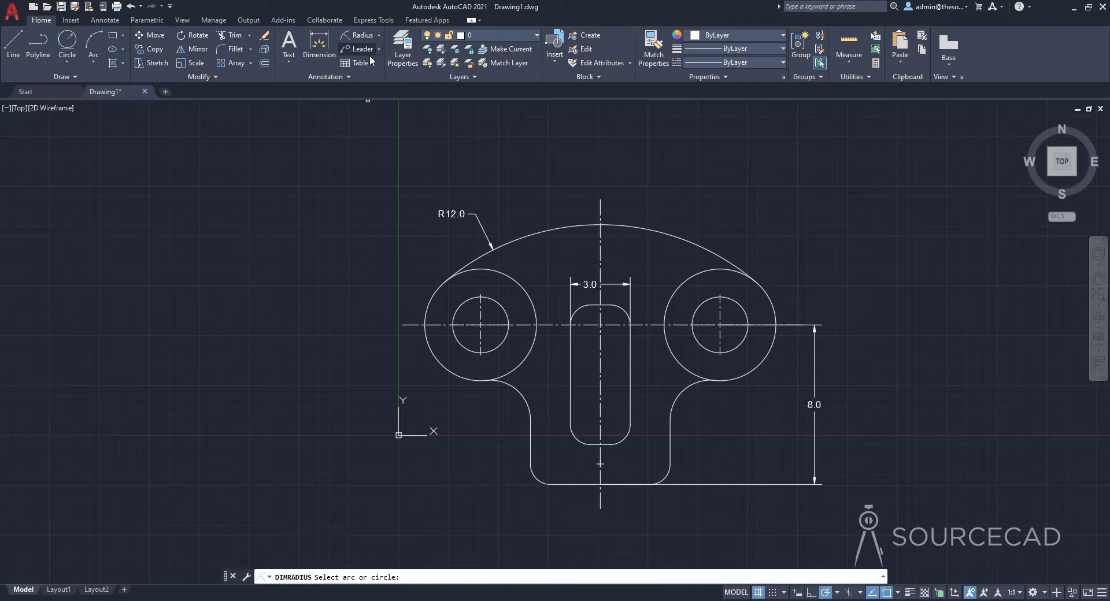
click(683, 388)
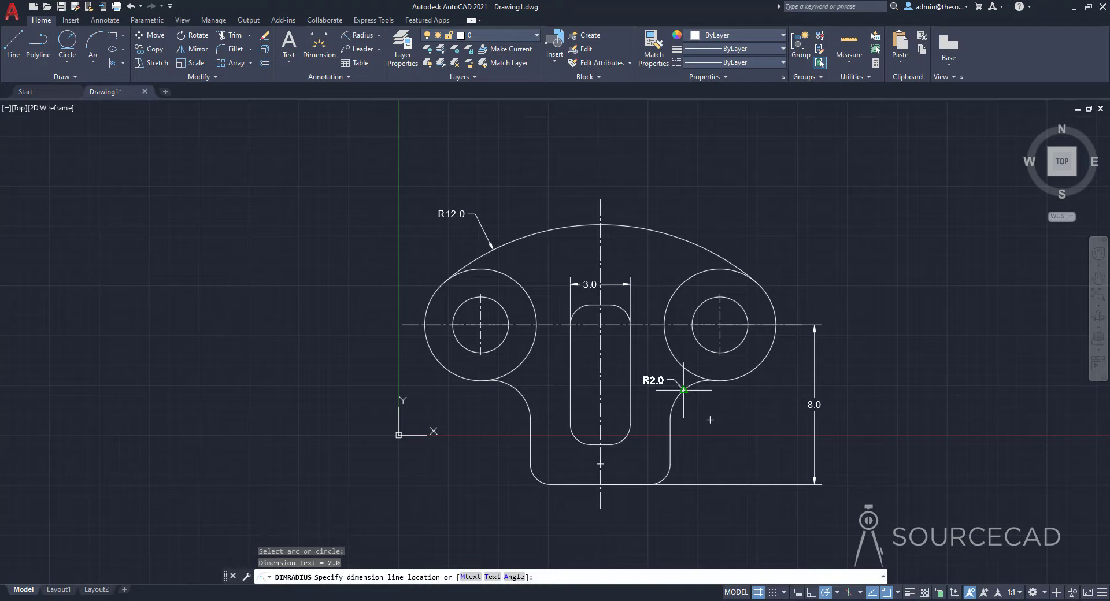
click(710, 419)
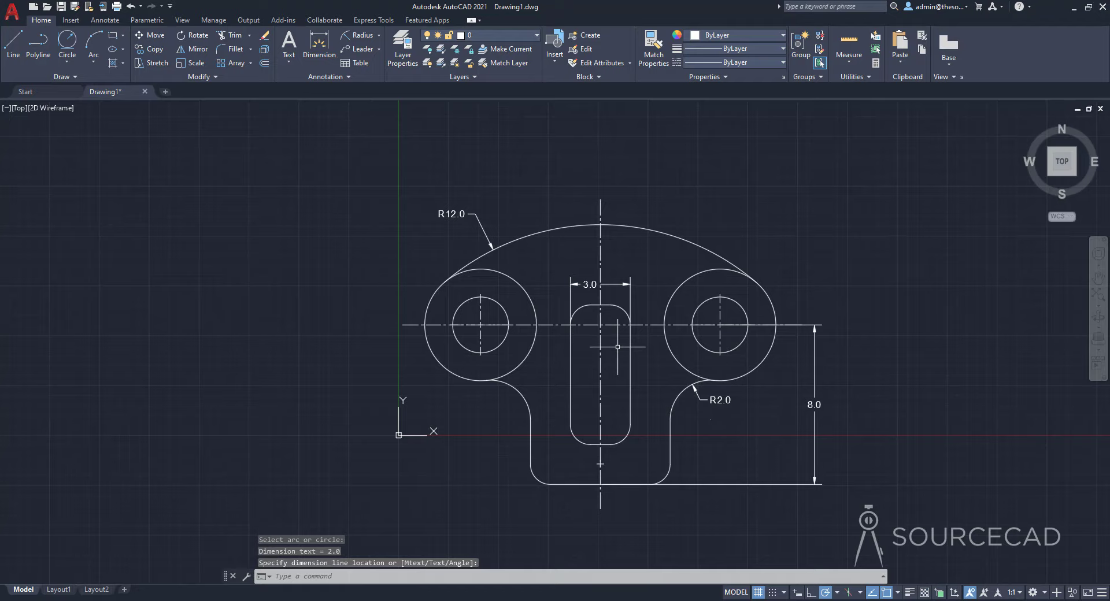
click(361, 35)
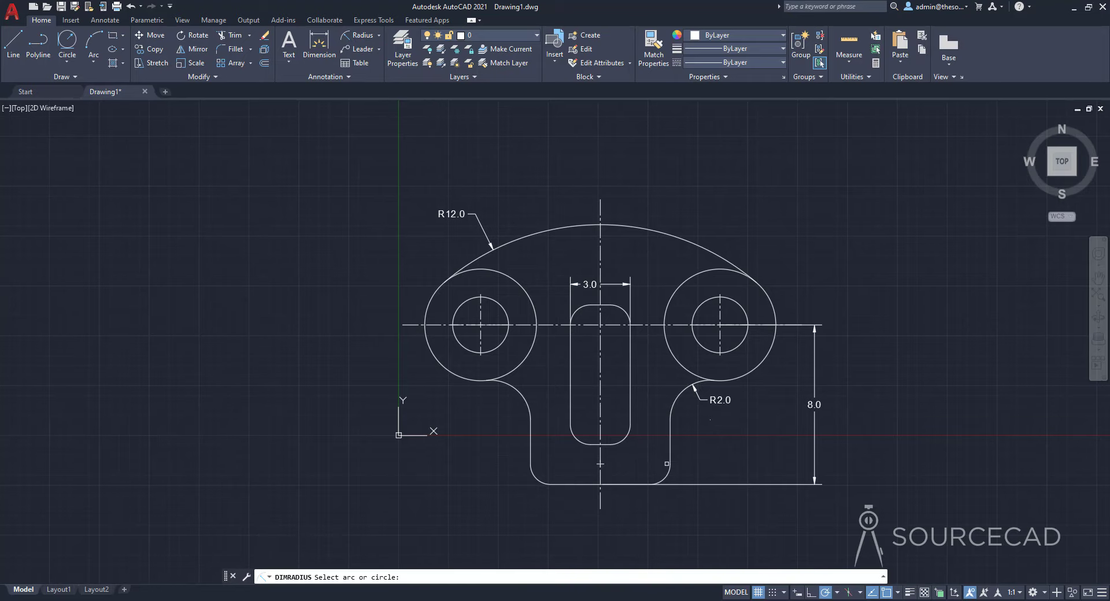
click(665, 480)
click(690, 511)
middle_drag(755, 523, 734, 494)
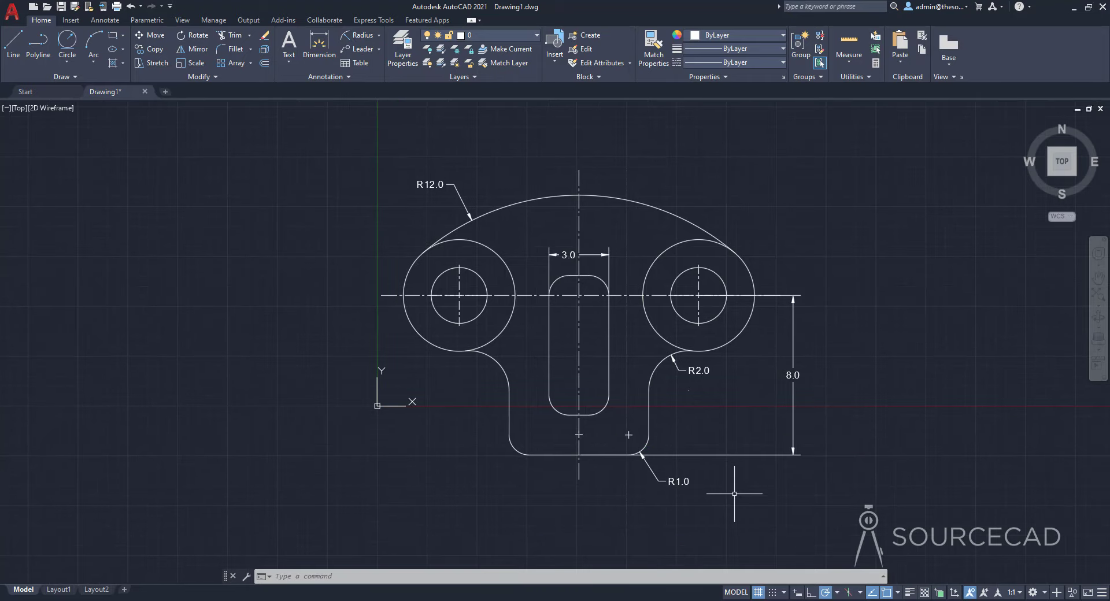
Step: Add a horizontal linear dimension from the midpoint of the stem's bottom edge to its left side, placed just below the part
click(379, 35)
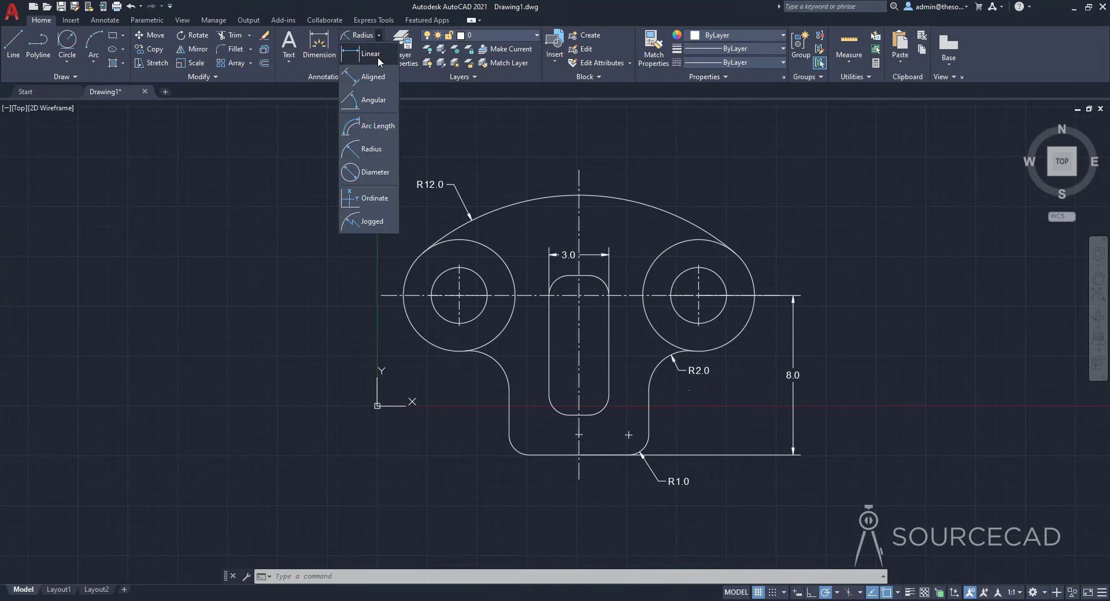
click(371, 54)
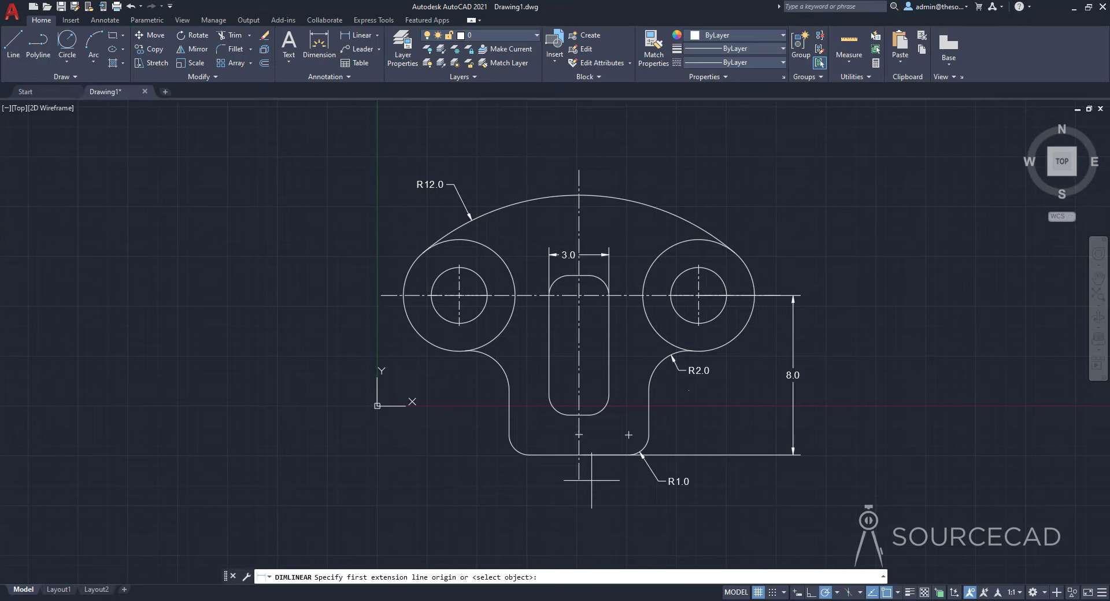
click(578, 455)
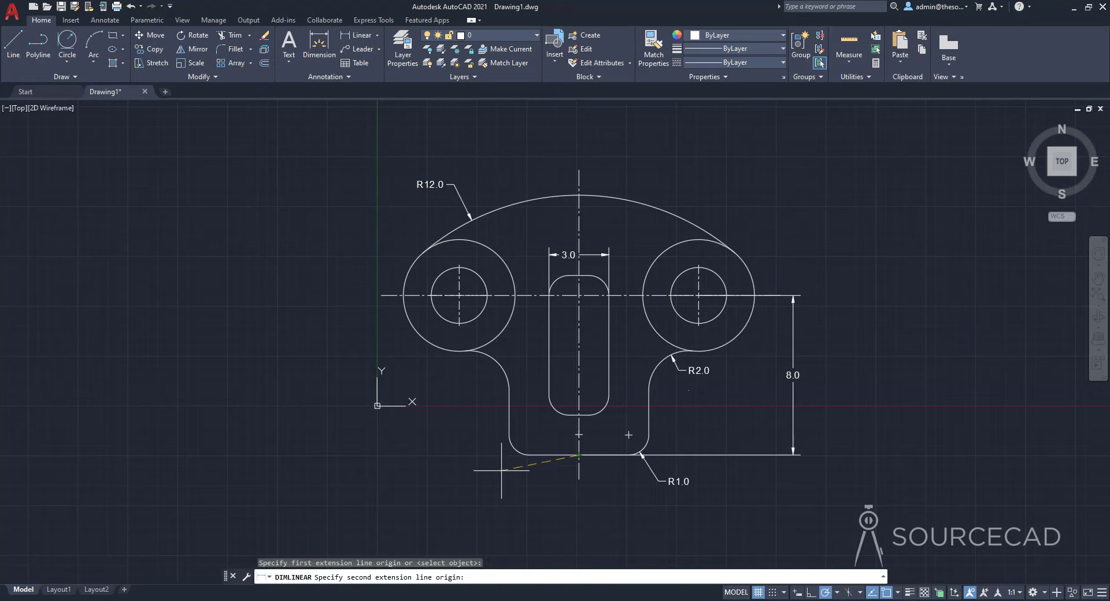
click(510, 435)
click(548, 478)
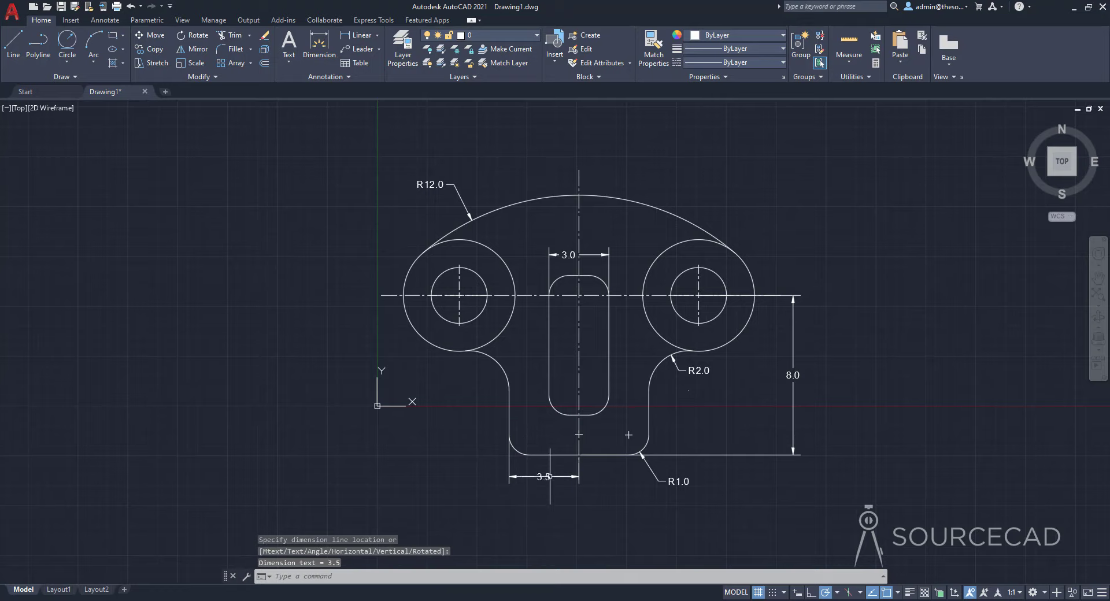
Step: Add a horizontal linear dimension from the stem's bottom midpoint to the left circles' centre, placed below the stem half-width dimension
key(Return)
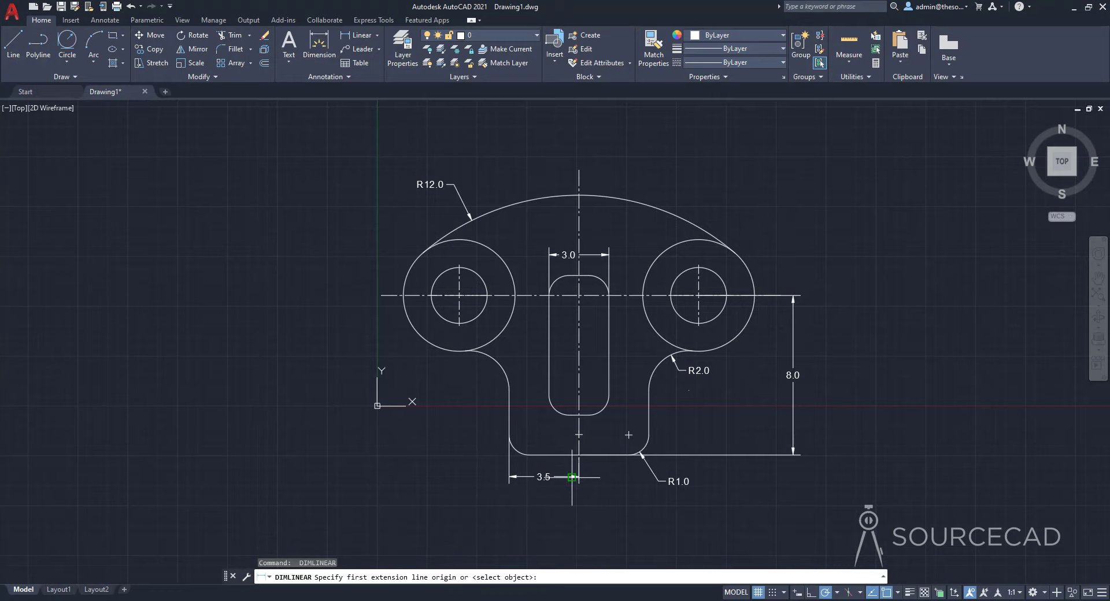
click(578, 454)
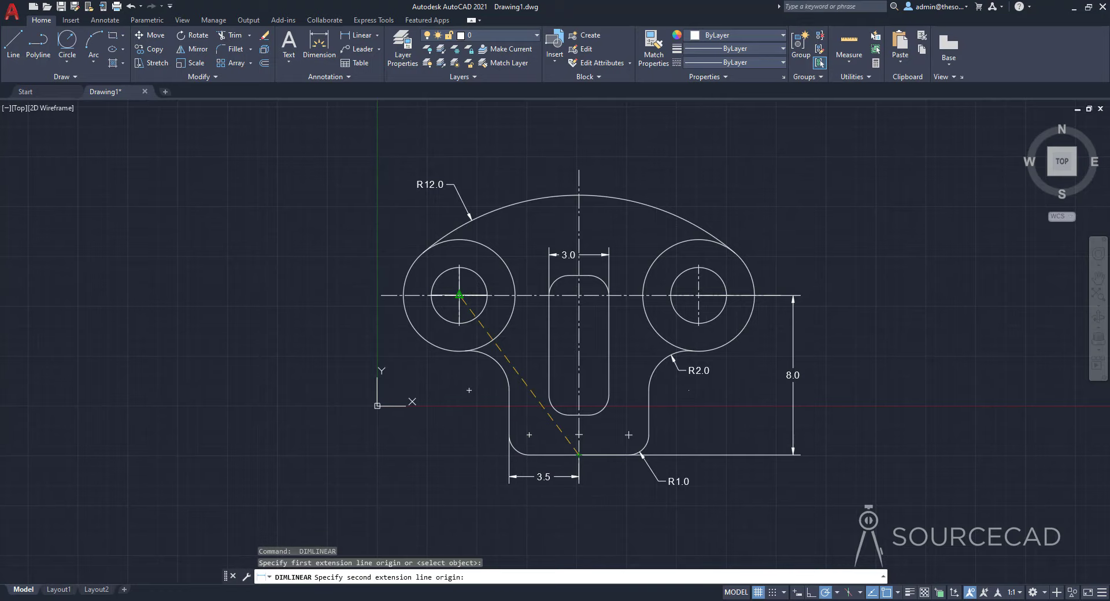
click(459, 295)
click(507, 501)
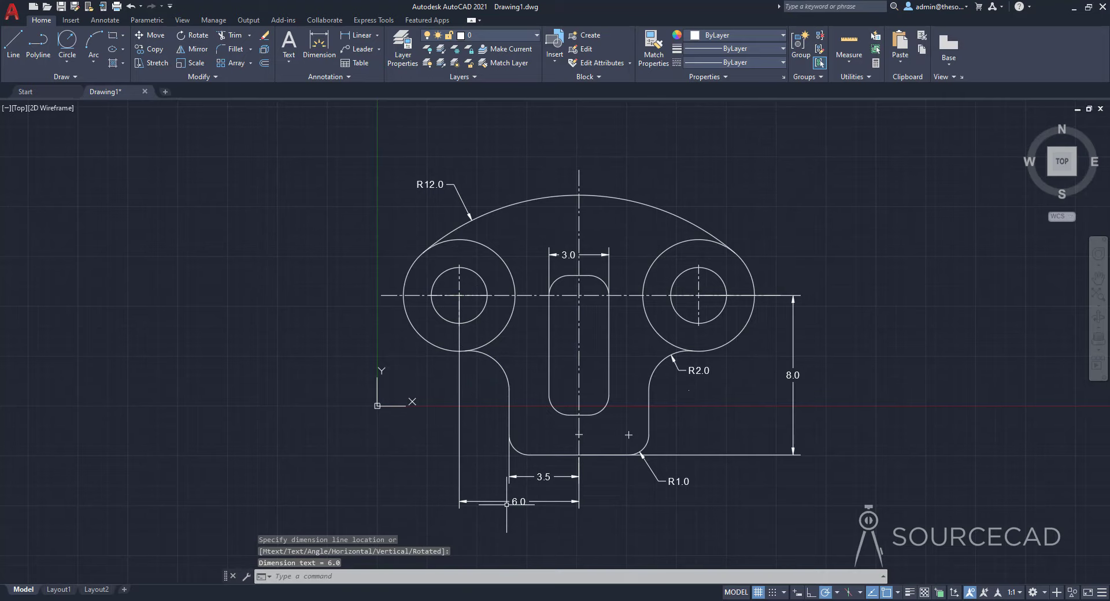
middle_drag(619, 516, 612, 495)
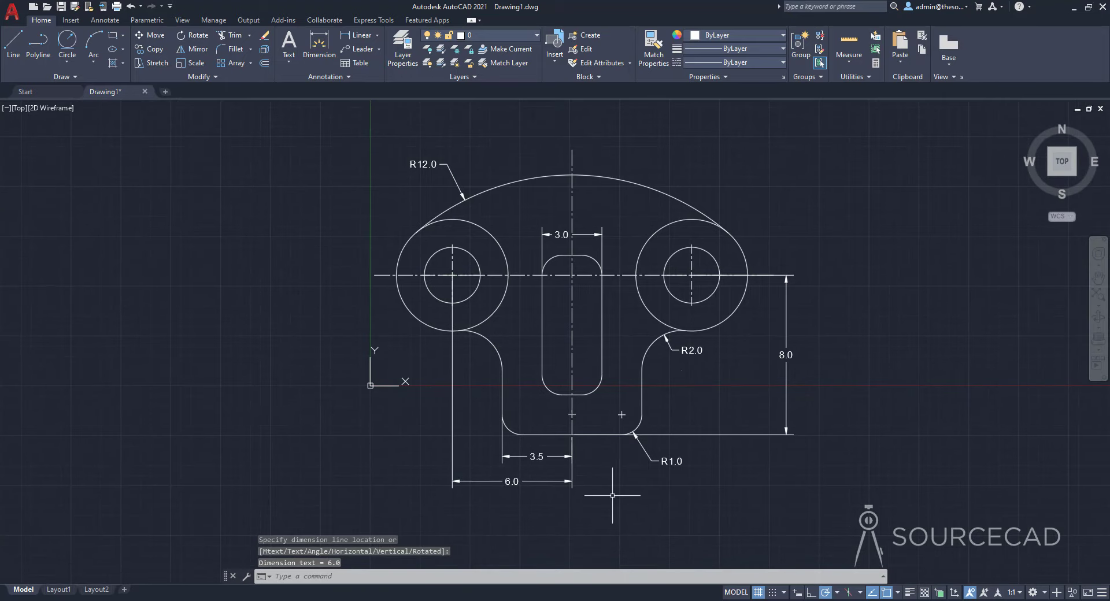
Step: Add a vertical linear dimension between the slot's bottom and the stem's bottom edge, placed right of the part, inside the overall height dimension
key(Return)
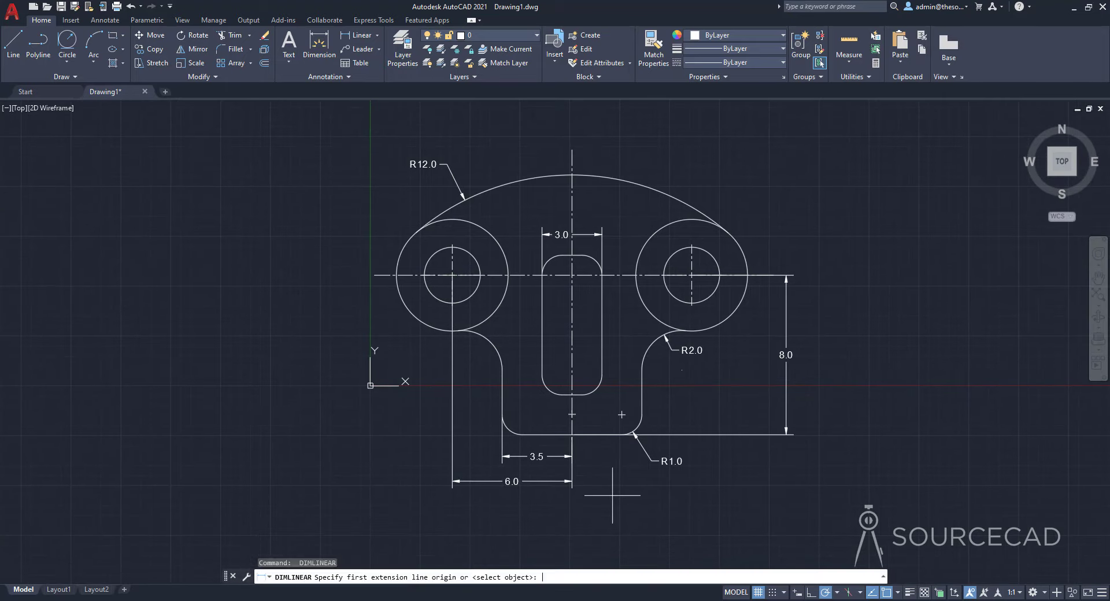
click(571, 394)
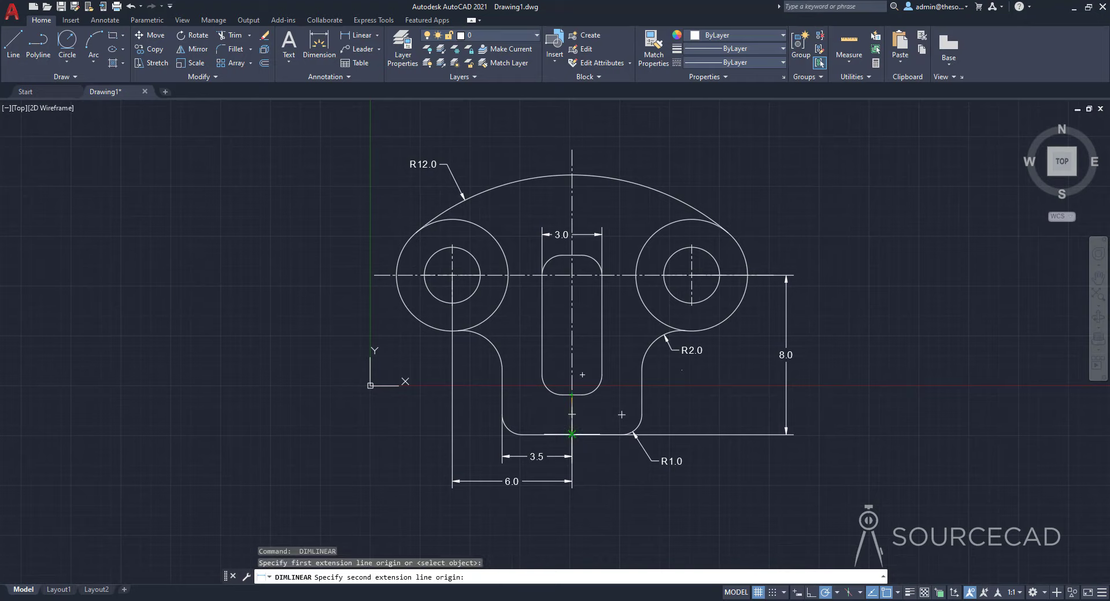
click(622, 434)
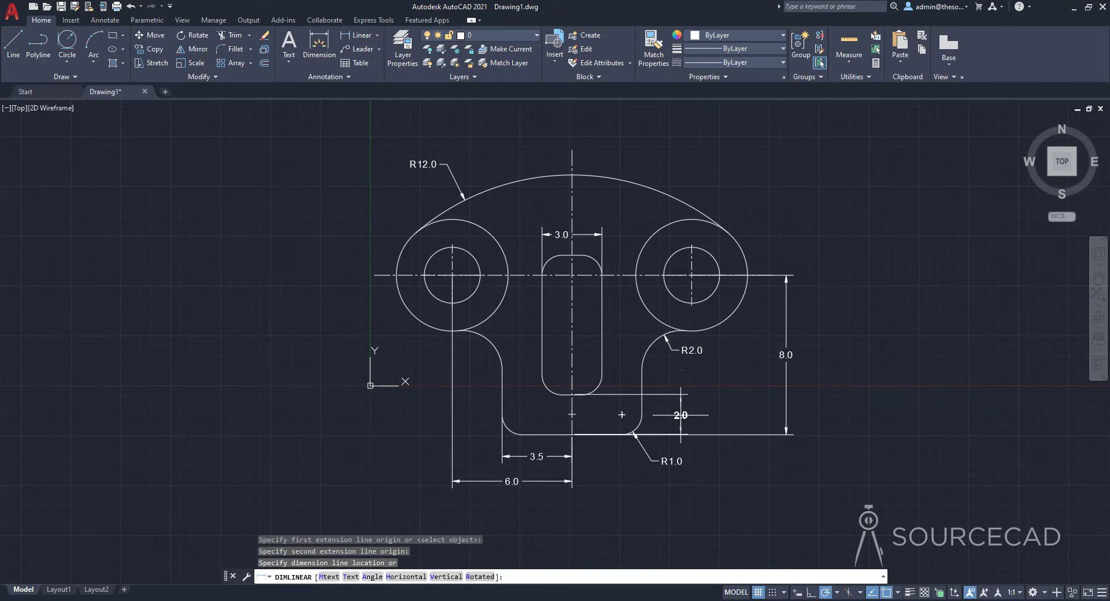
click(745, 415)
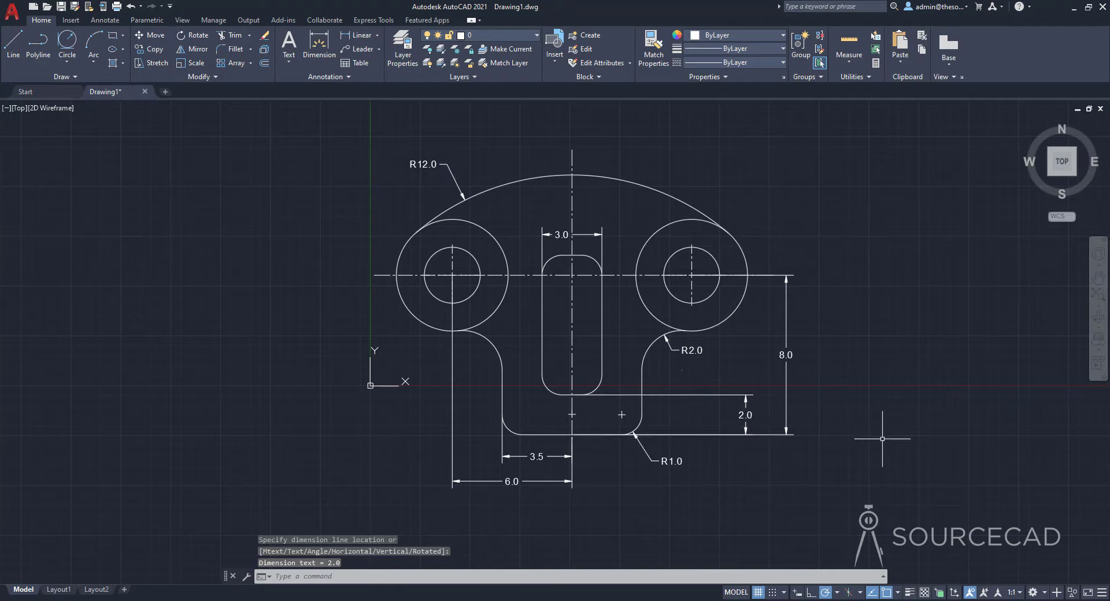
Step: Add a vertical linear dimension for the slot's height between its top and bottom midpoints, placed just left of the slot
key(Return)
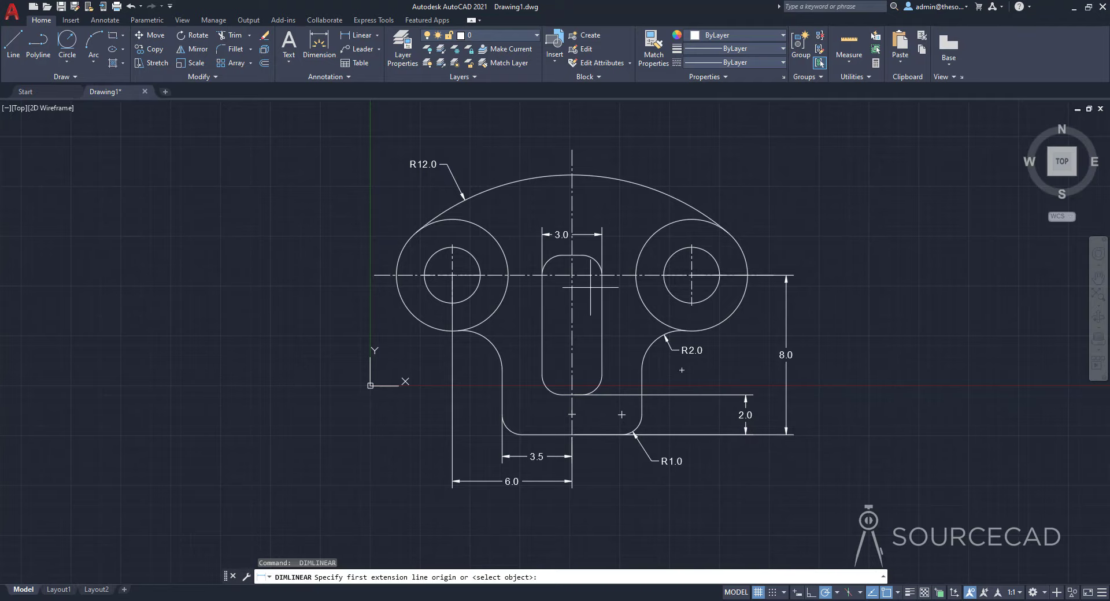
click(572, 255)
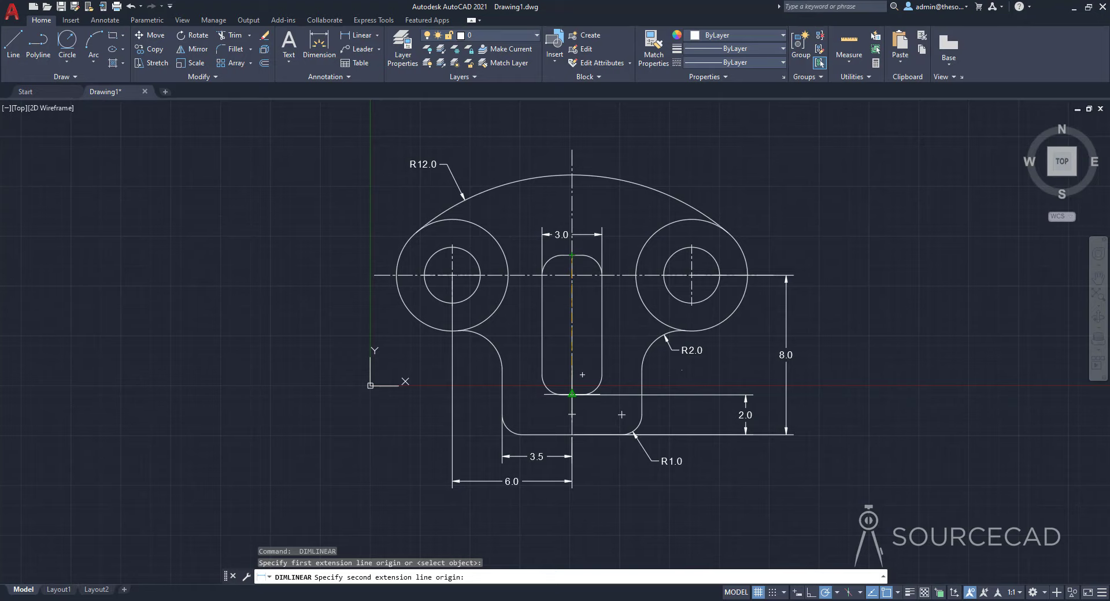
click(572, 395)
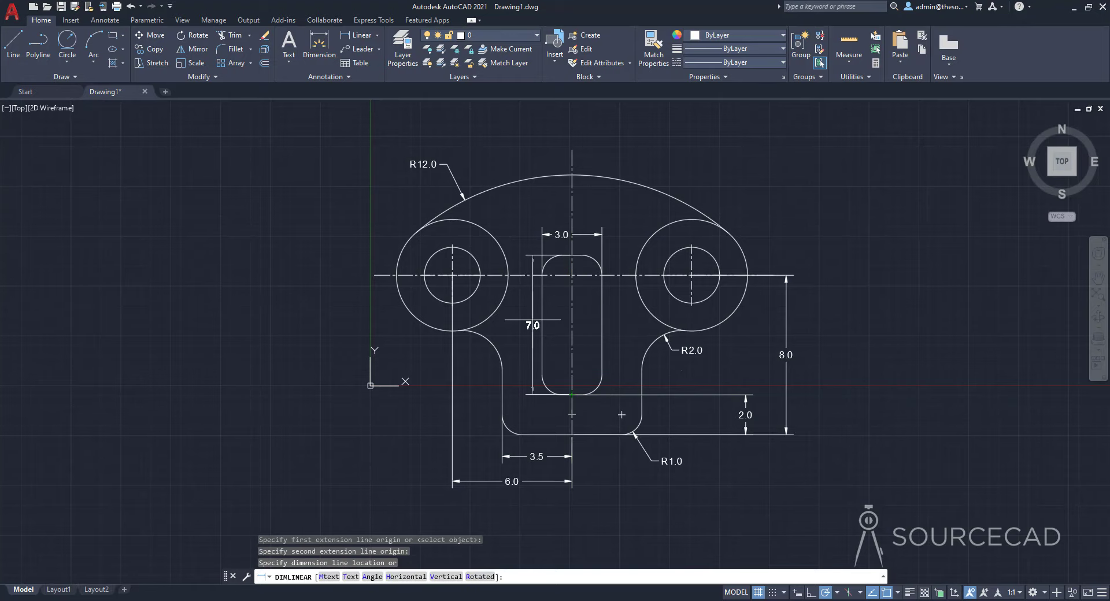
click(527, 324)
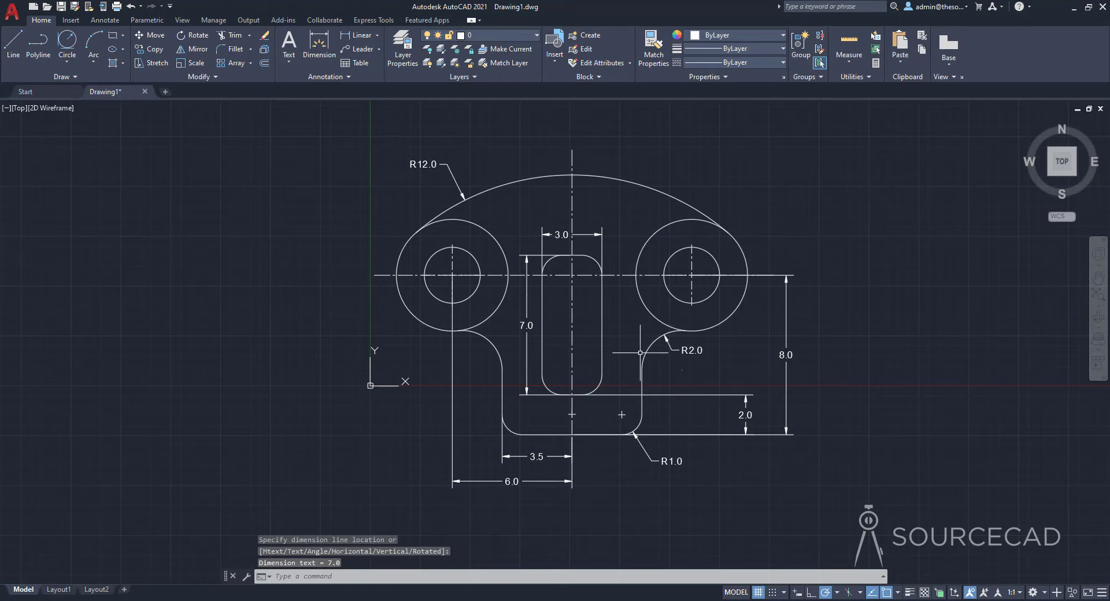
Step: Move the slot-height dimension line from the left of the slot to just right of it
click(522, 319)
click(532, 330)
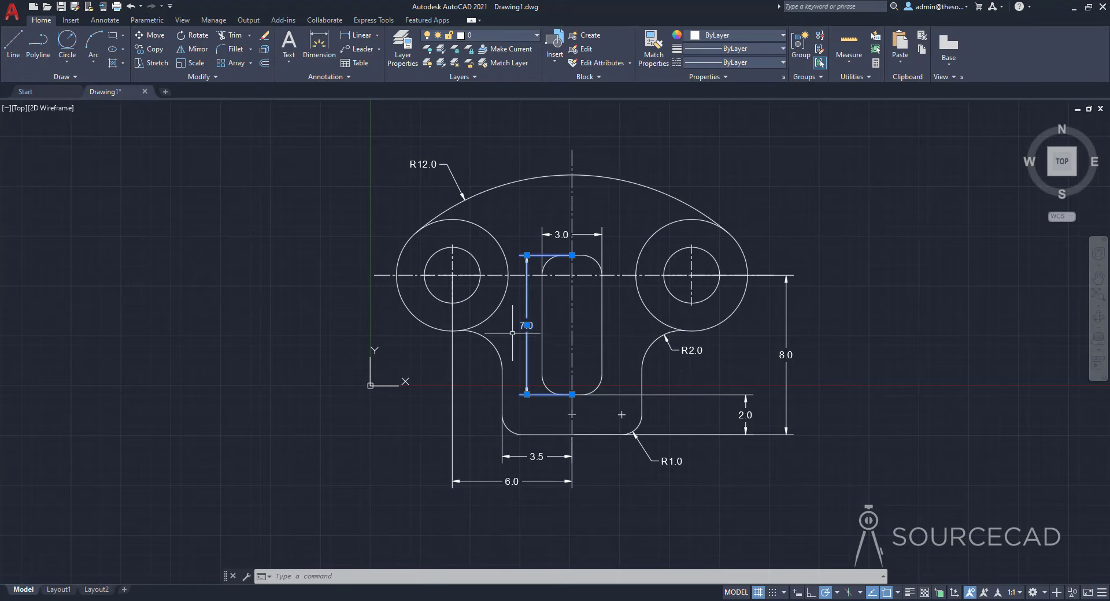
click(527, 325)
click(620, 325)
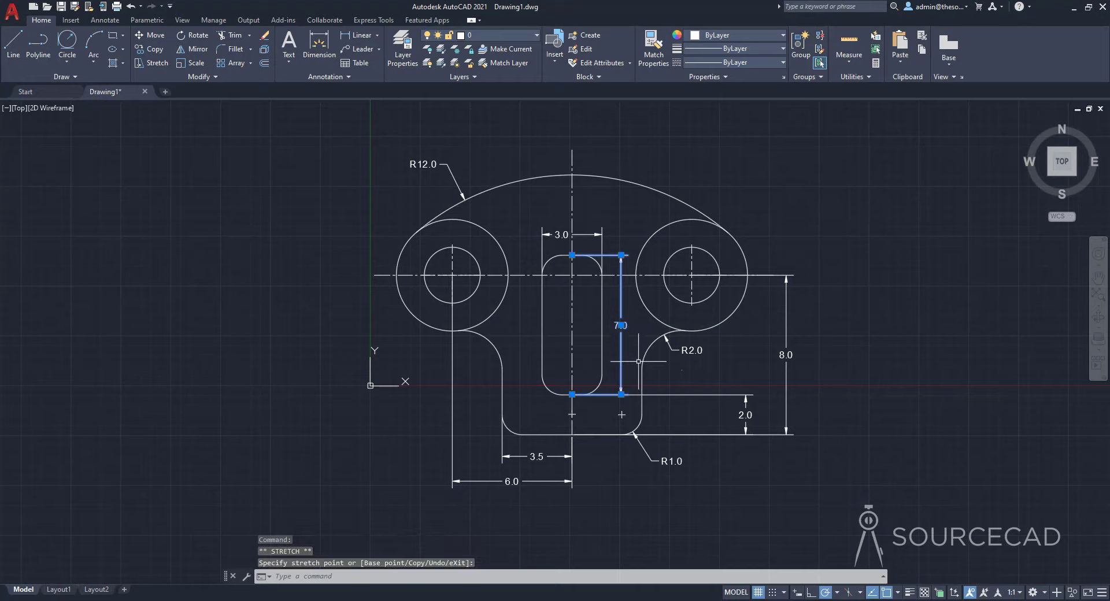
key(Escape)
Step: Add a radius dimension to the slot's lower-left corner arc, placed just below it inside the stem
click(377, 36)
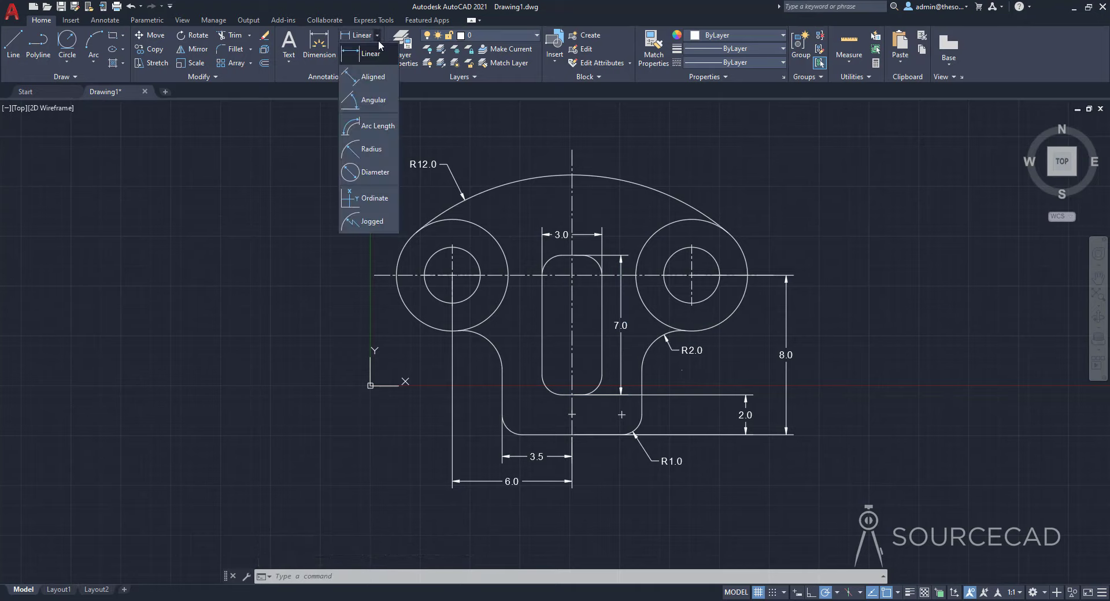
click(371, 149)
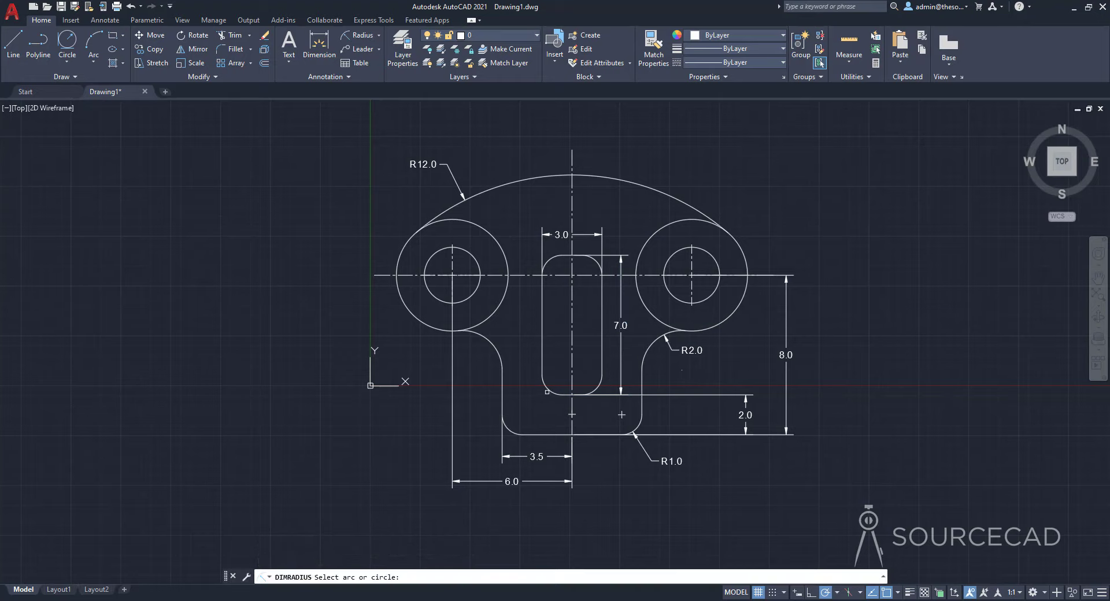
click(547, 392)
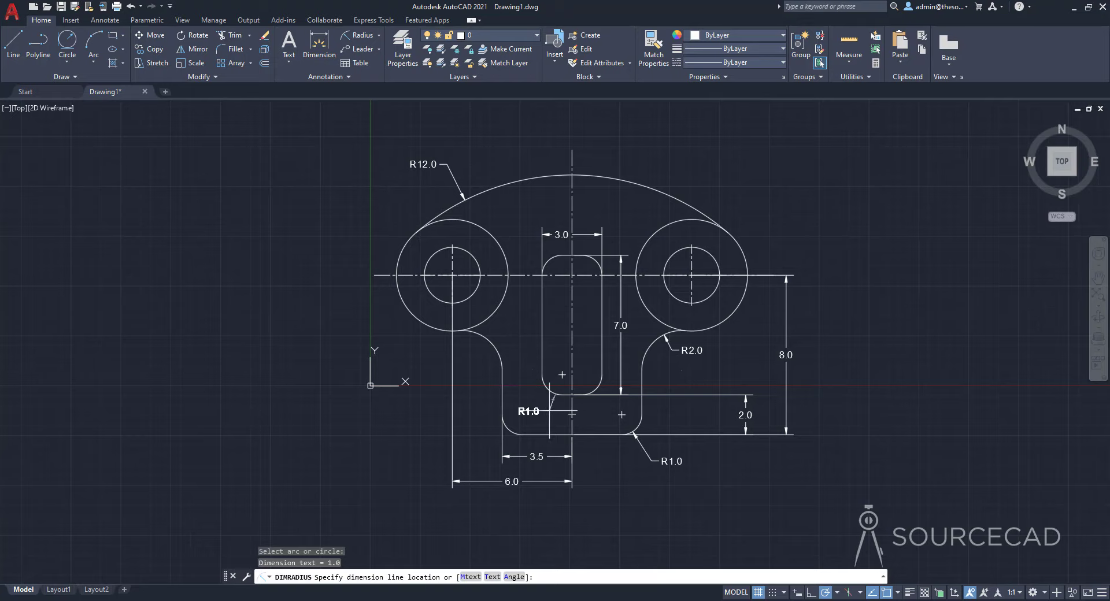
click(549, 411)
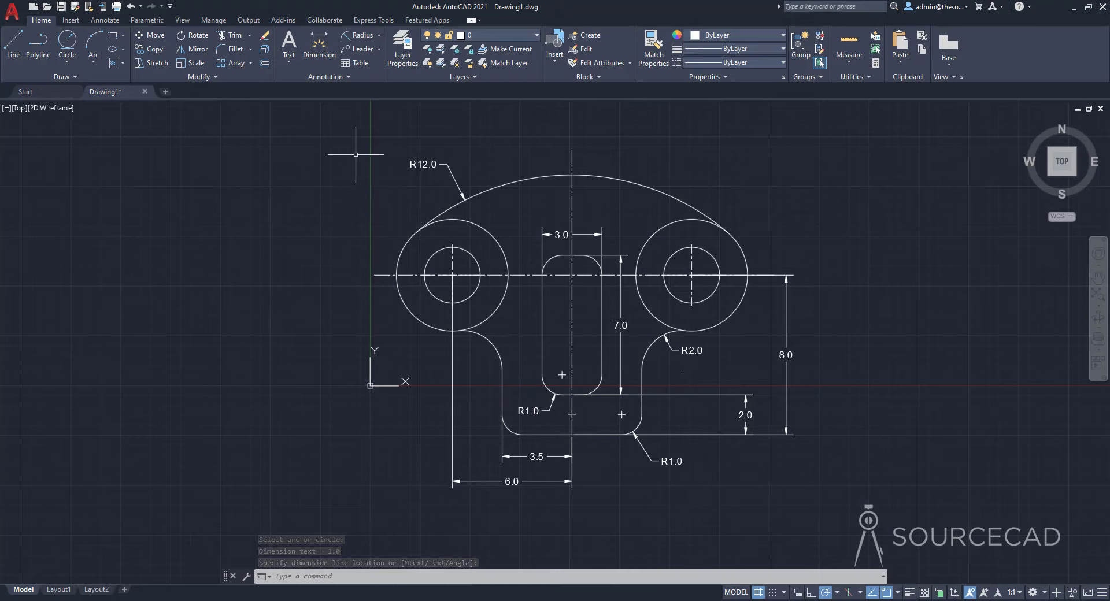
Step: Add diameter dimensions to the left outer and inner circles, placing the texts outside the part at its upper left and lower left
click(379, 36)
click(375, 174)
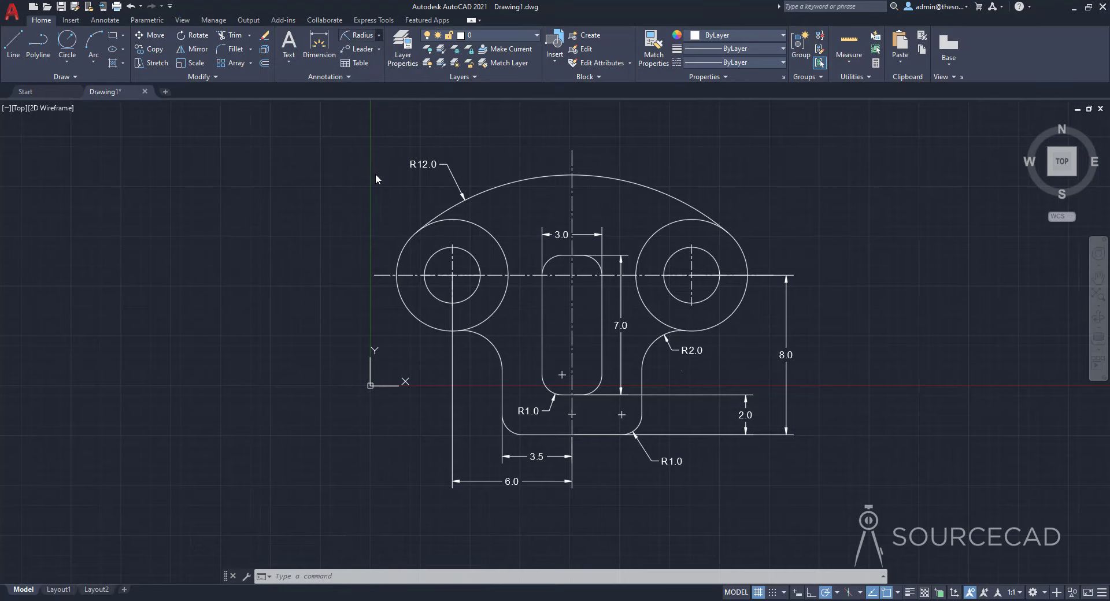
click(395, 267)
click(364, 238)
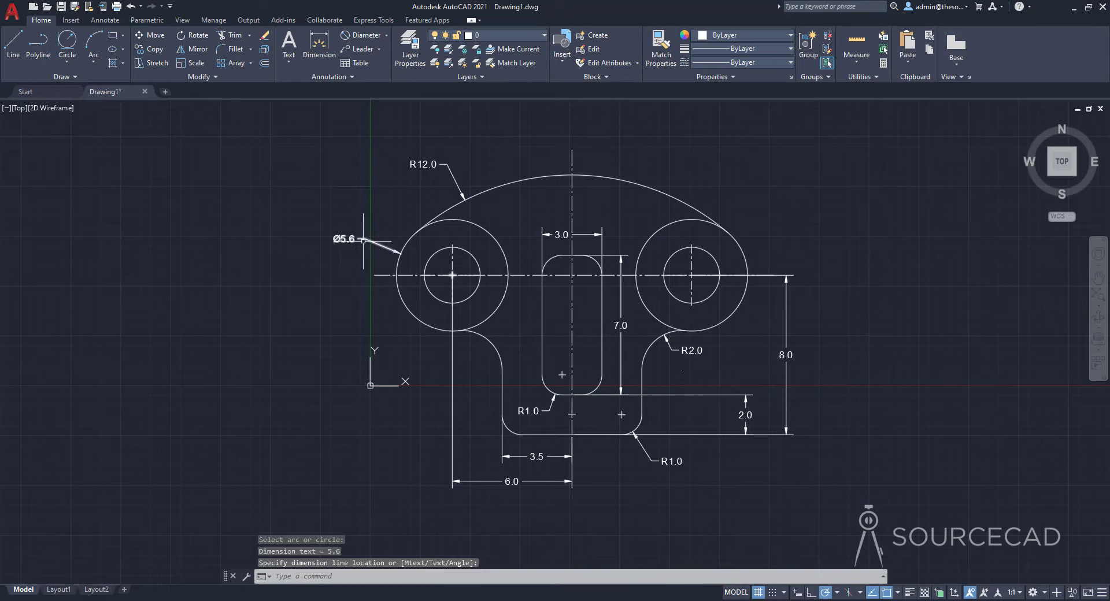
key(Return)
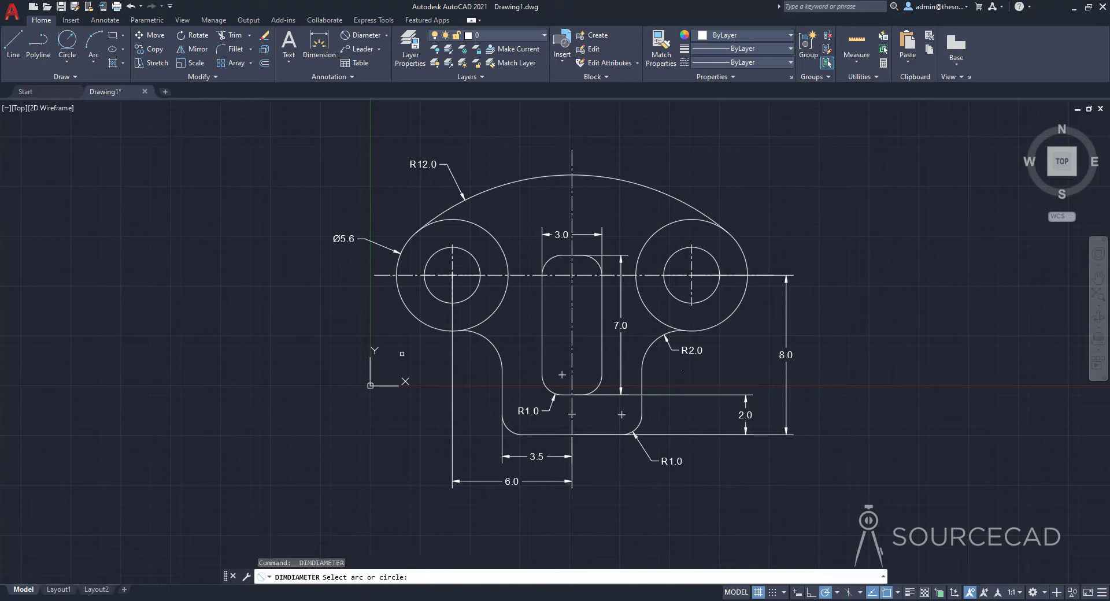
click(431, 292)
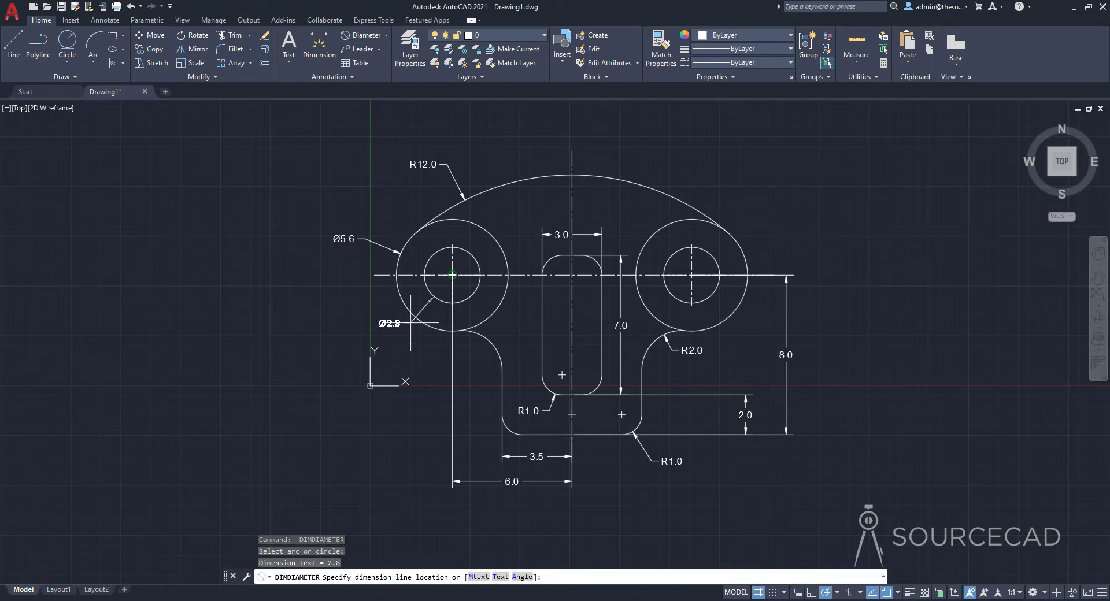
click(368, 332)
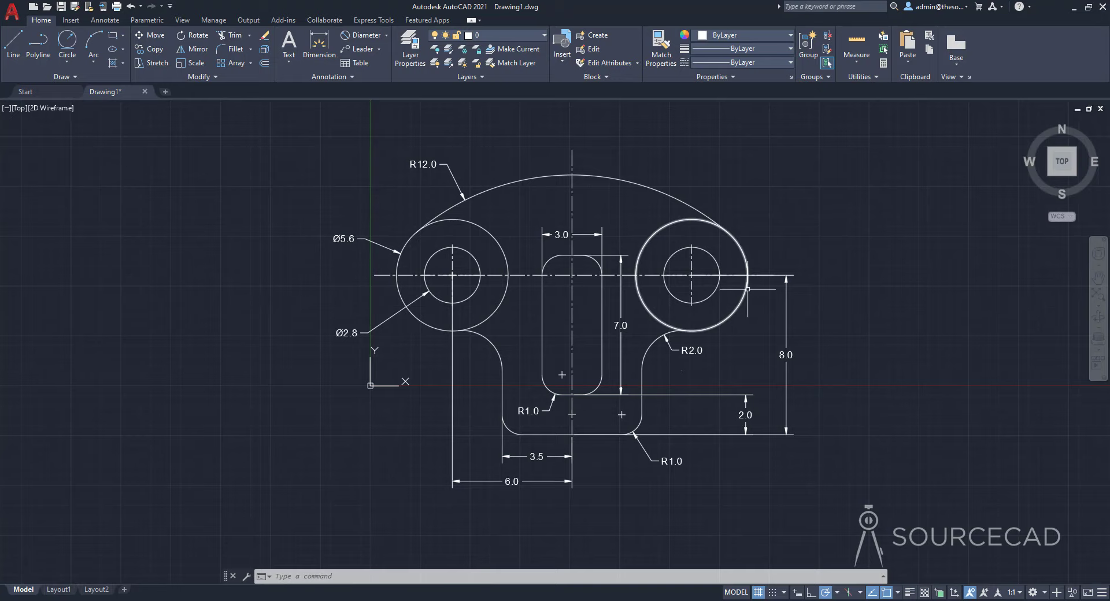
Step: Prefix the left outer circle's diameter dimension text with "2x"
double_click(343, 239)
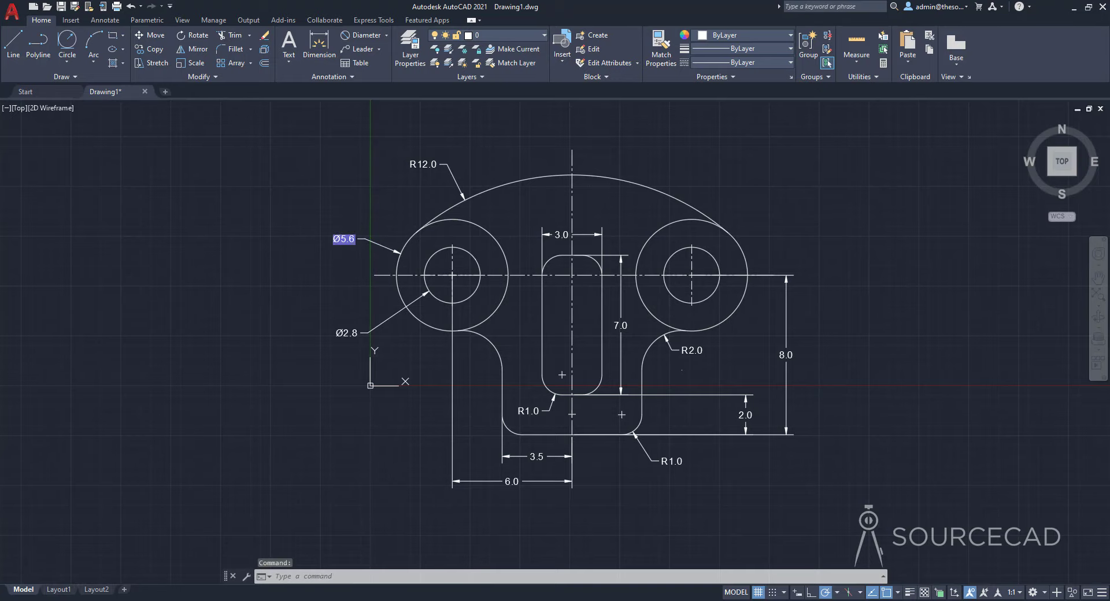
text(2x)
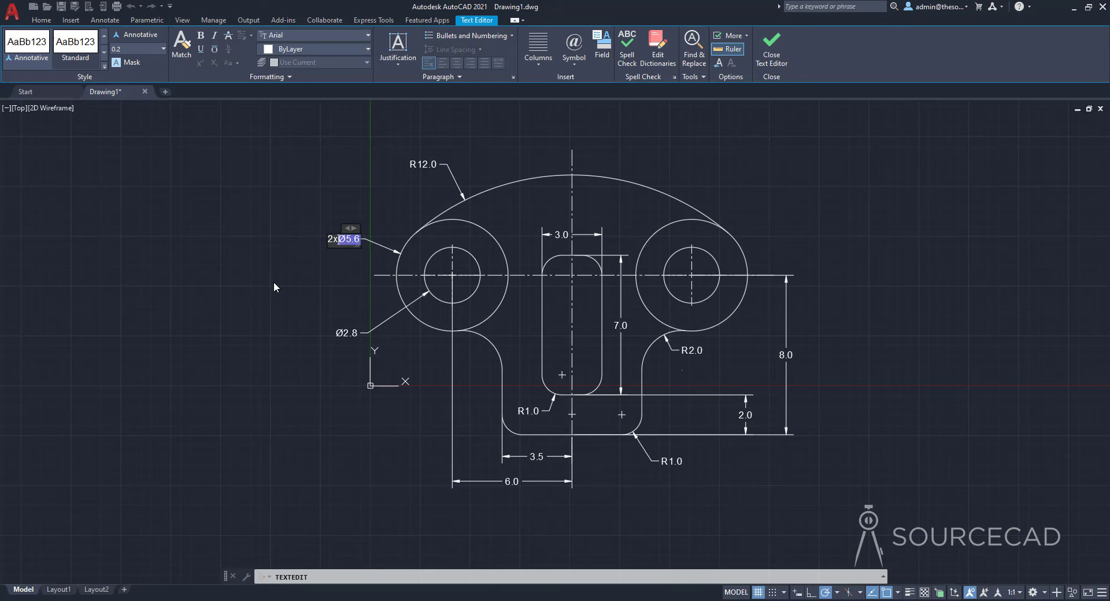
click(278, 303)
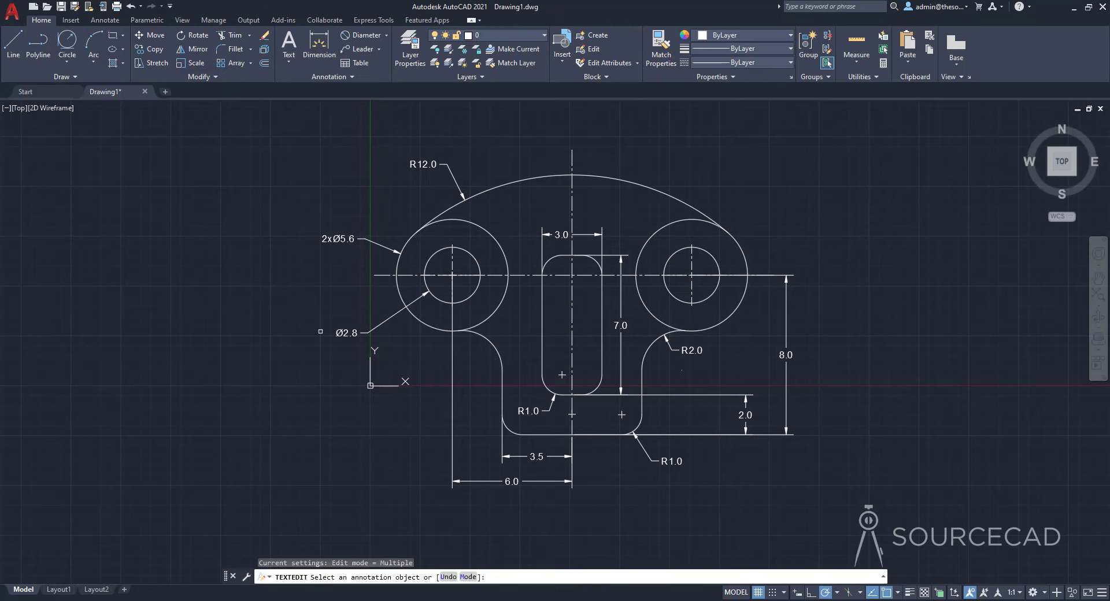
Step: Prefix the left inner circle's diameter text with "2x" and the slot's corner radius text with "4x"
click(340, 336)
text(2)
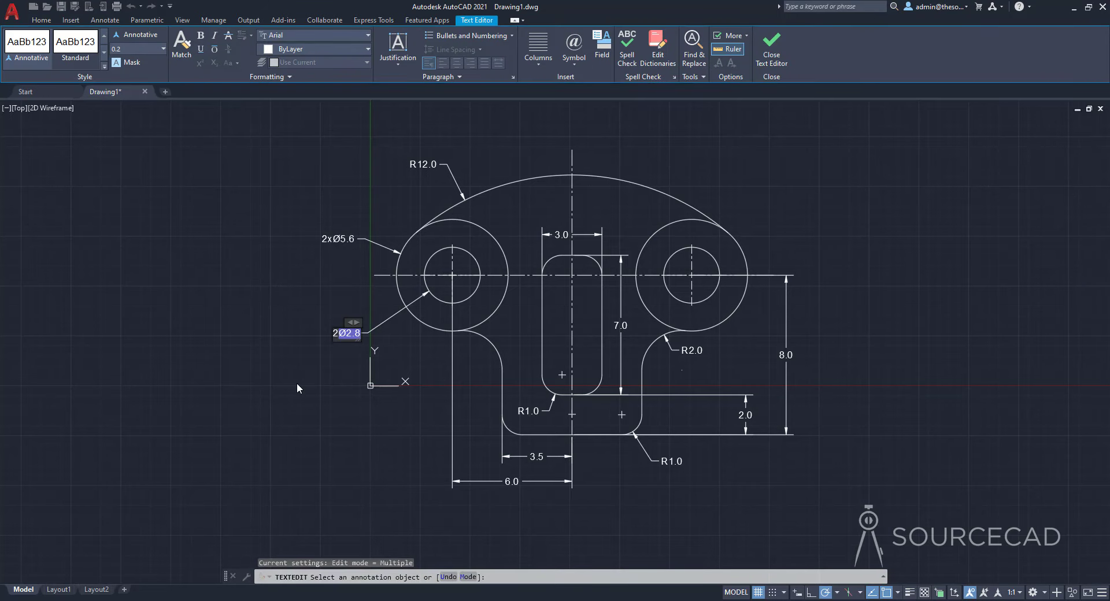
text(x)
click(287, 378)
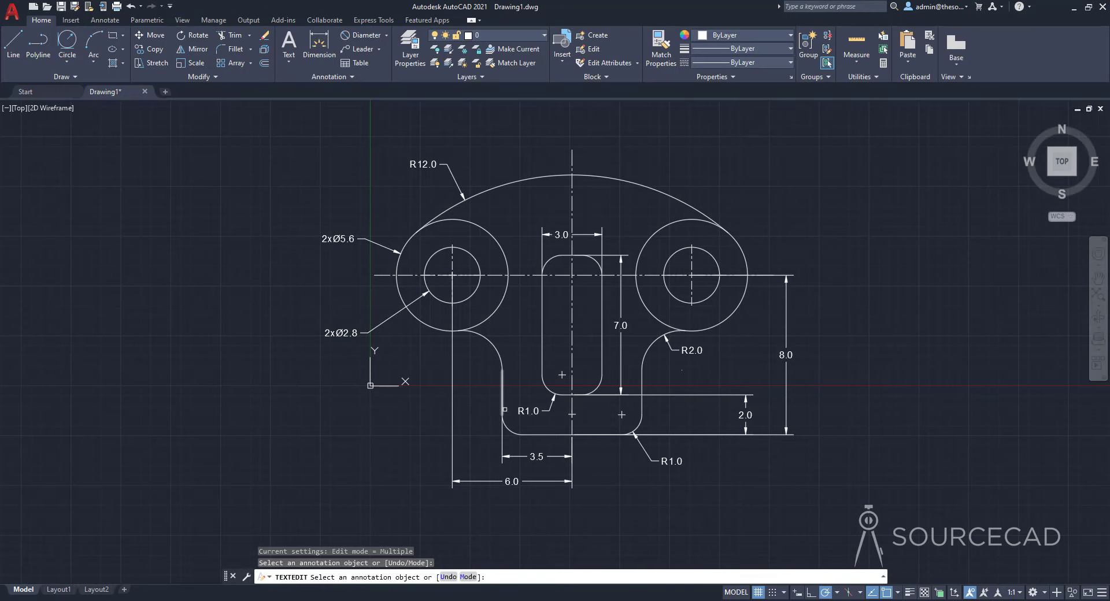
click(526, 409)
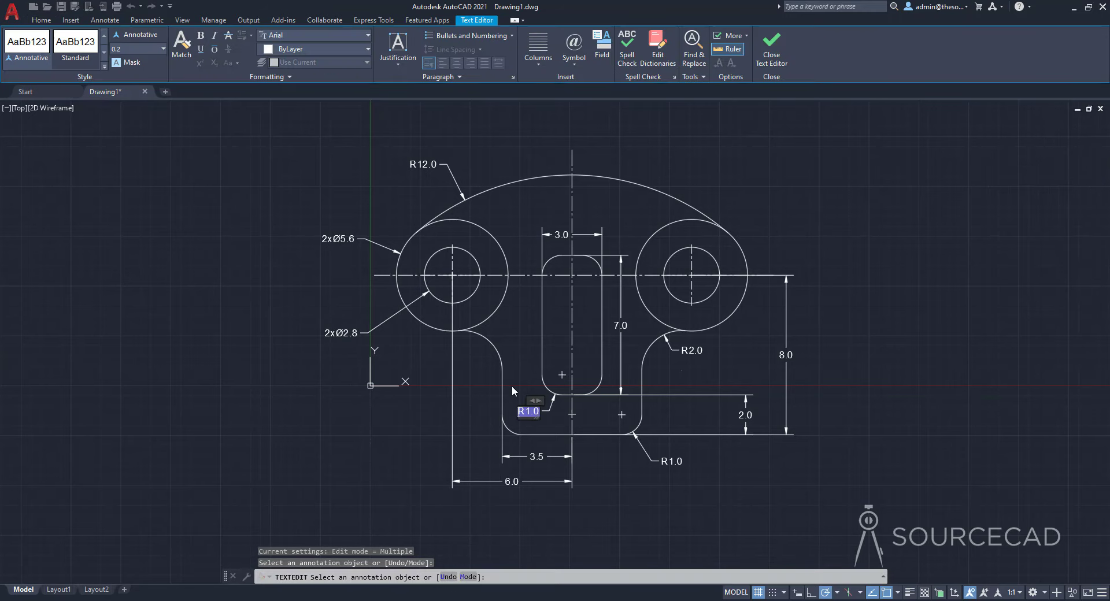
text(4x)
click(513, 364)
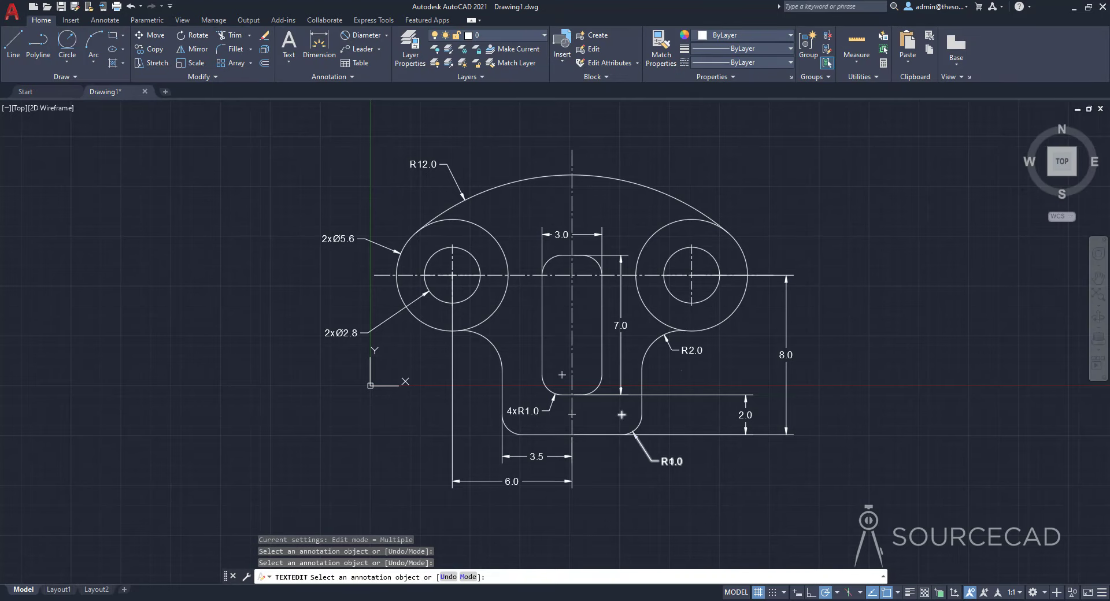
Step: Prefix the radius texts of the stem's bottom corner and its upper fillet with "2x"
click(671, 462)
text(2x)
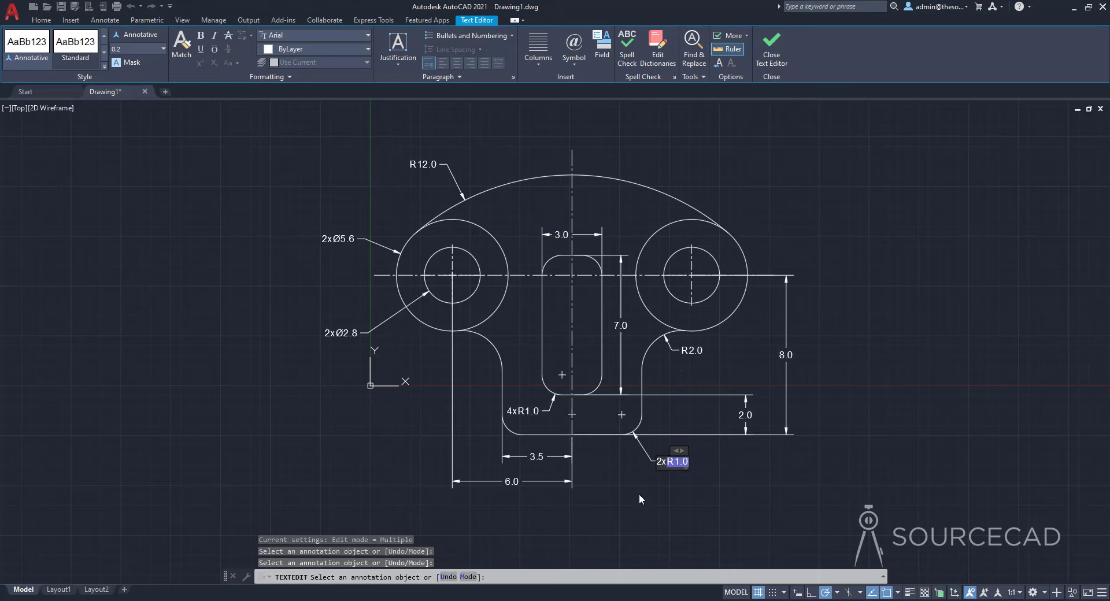
click(664, 520)
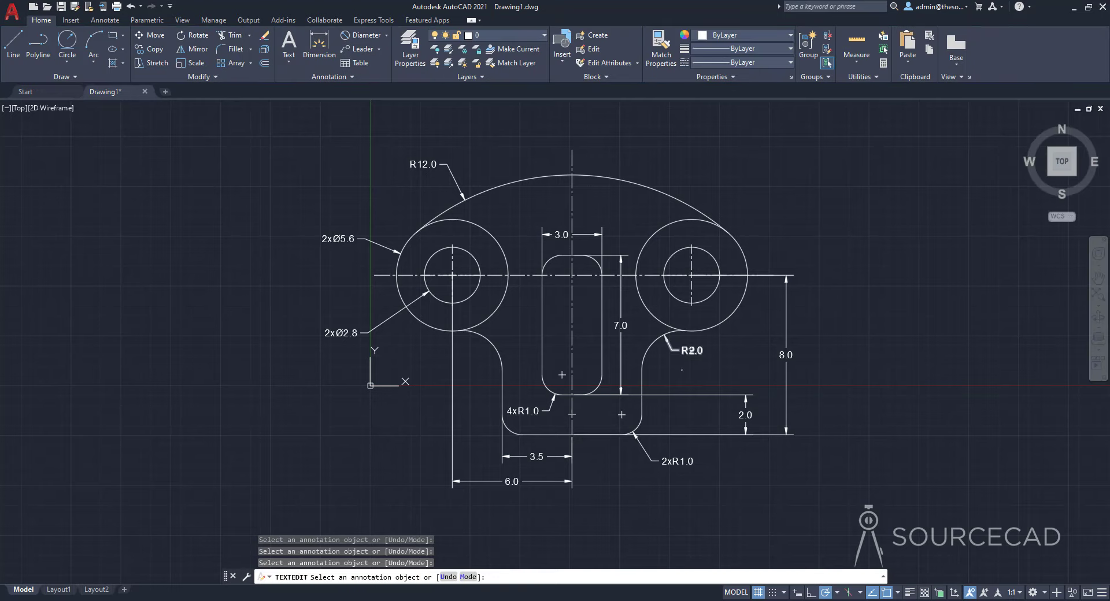
click(690, 351)
text(2x)
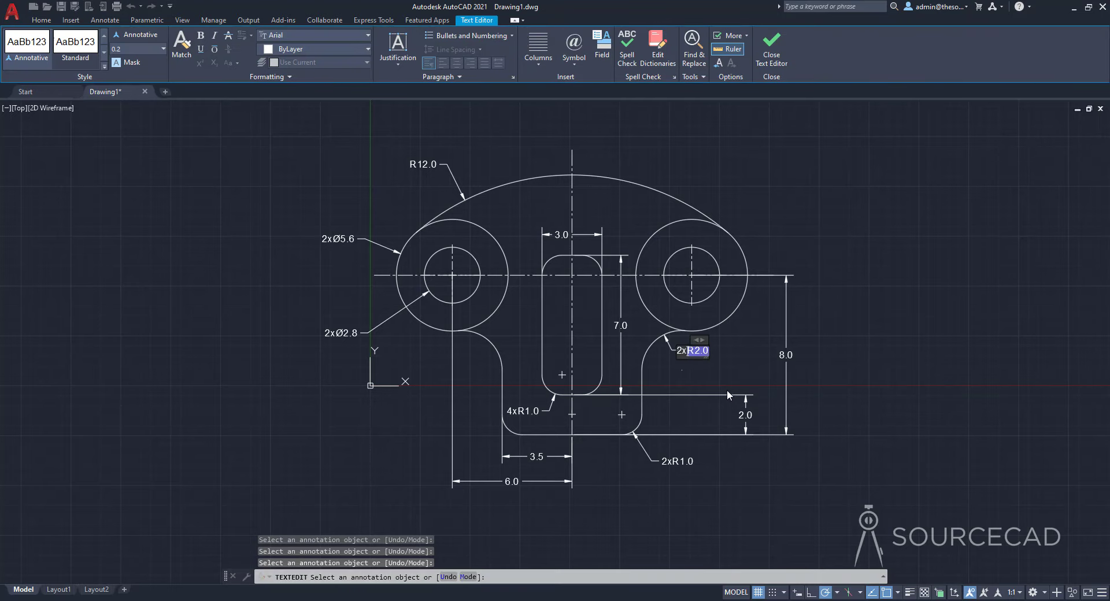
click(750, 362)
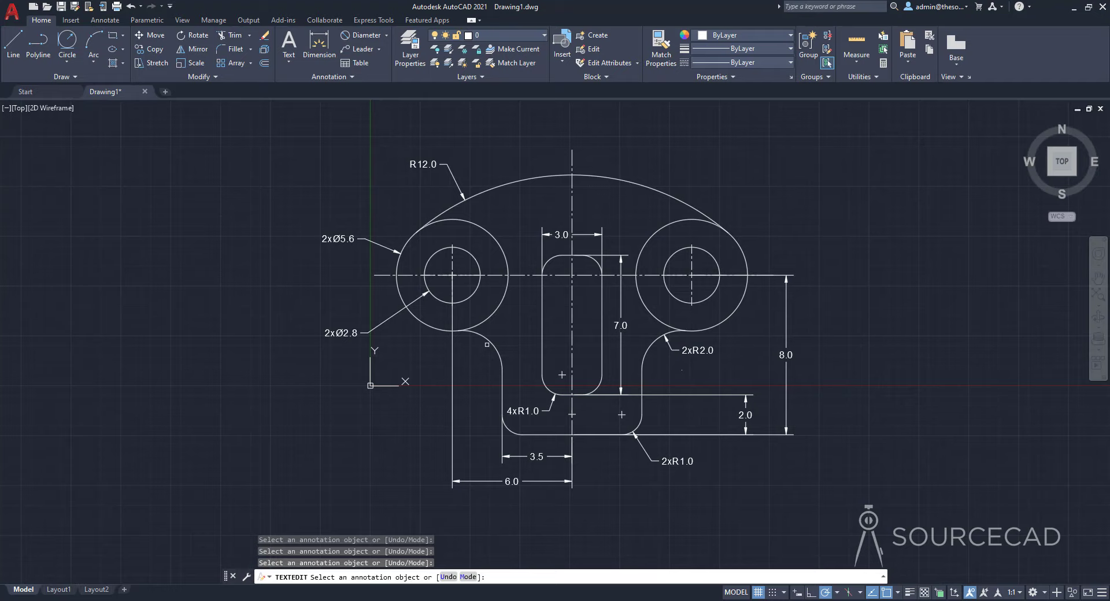
key(Escape)
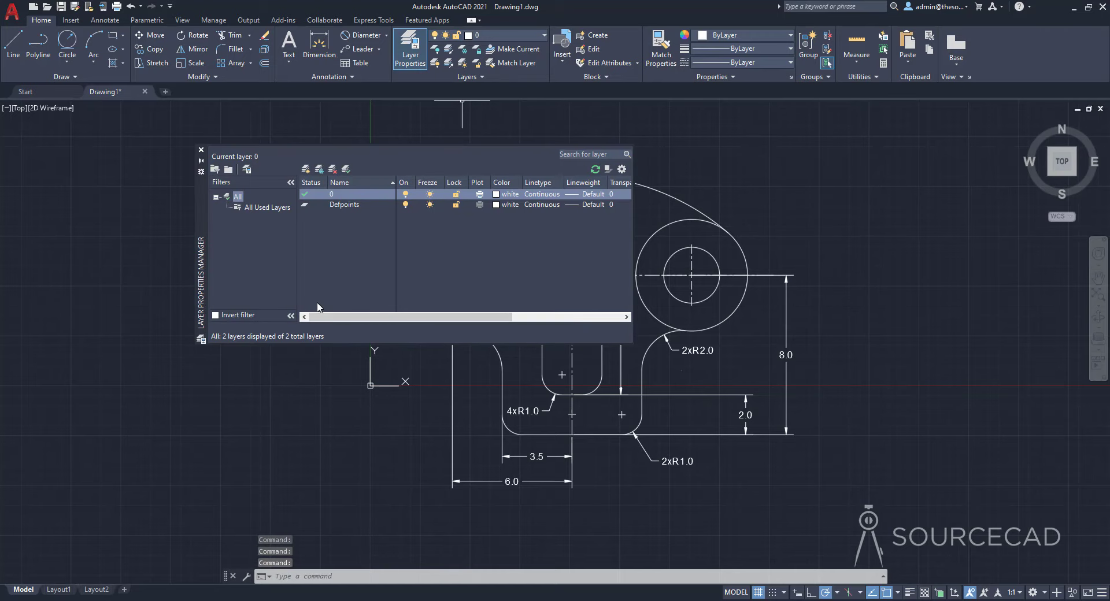
Step: Create two new layers named "dim" and "cons"
click(306, 169)
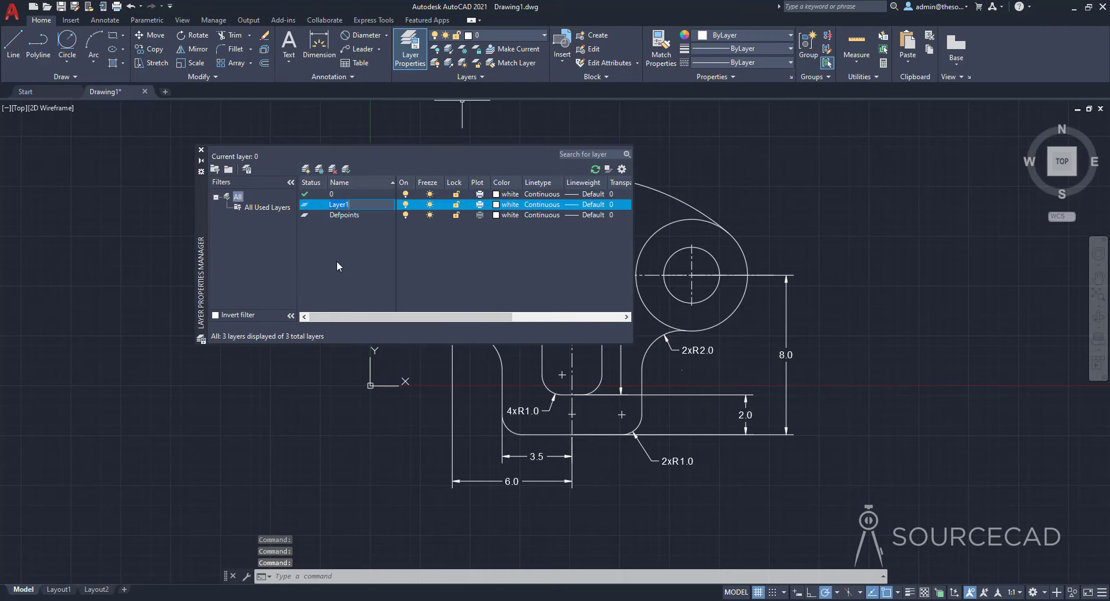
text(dim)
key(Return)
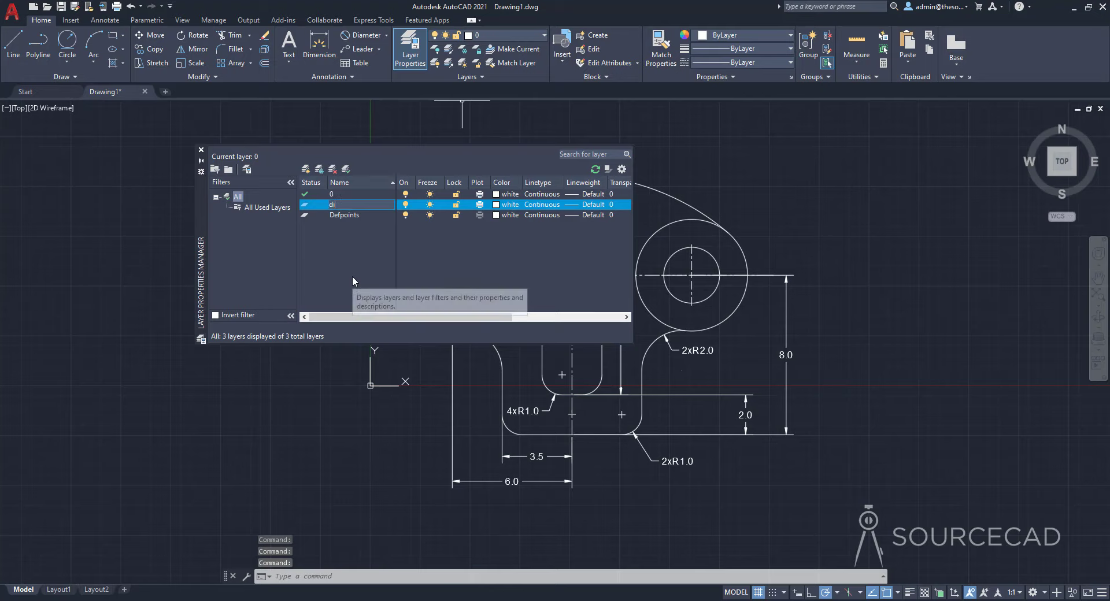
click(310, 171)
text(cons)
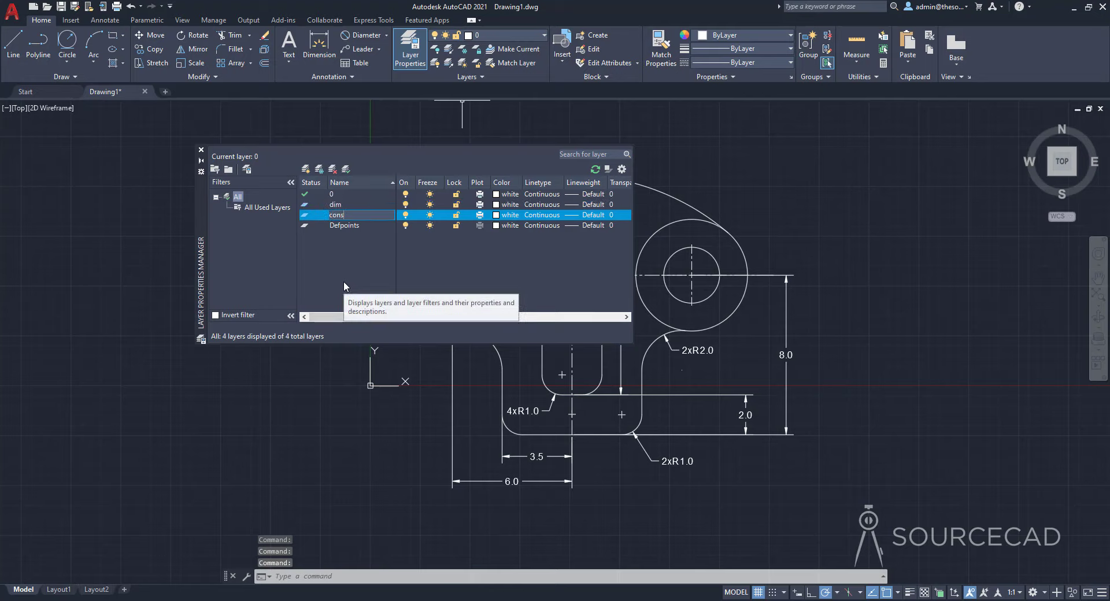
key(Return)
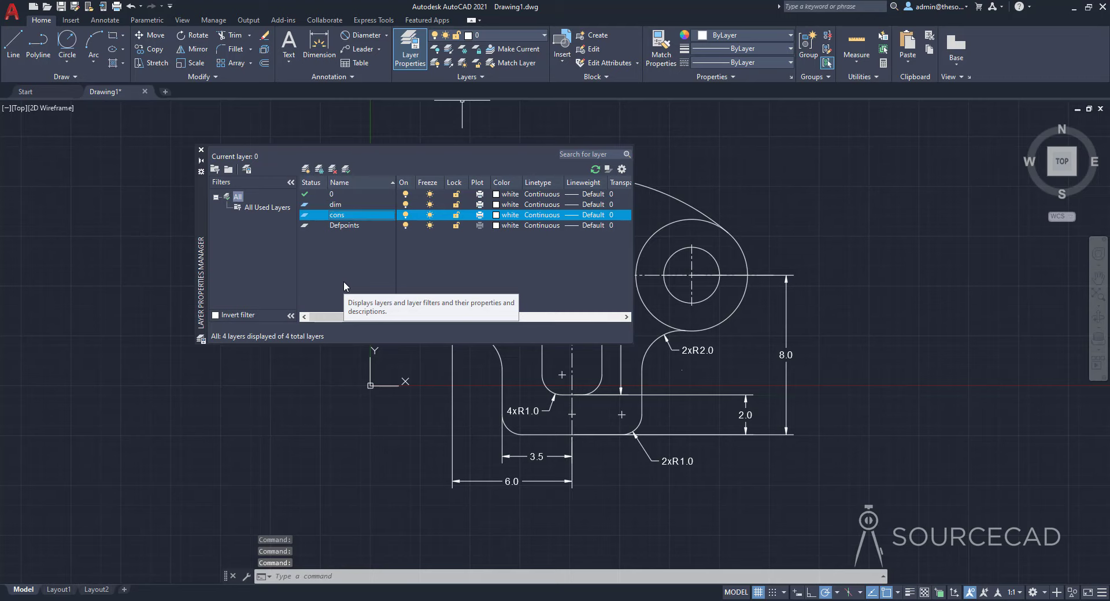
Step: Set the dim layer's color to green and the cons layer's color to magenta
click(496, 204)
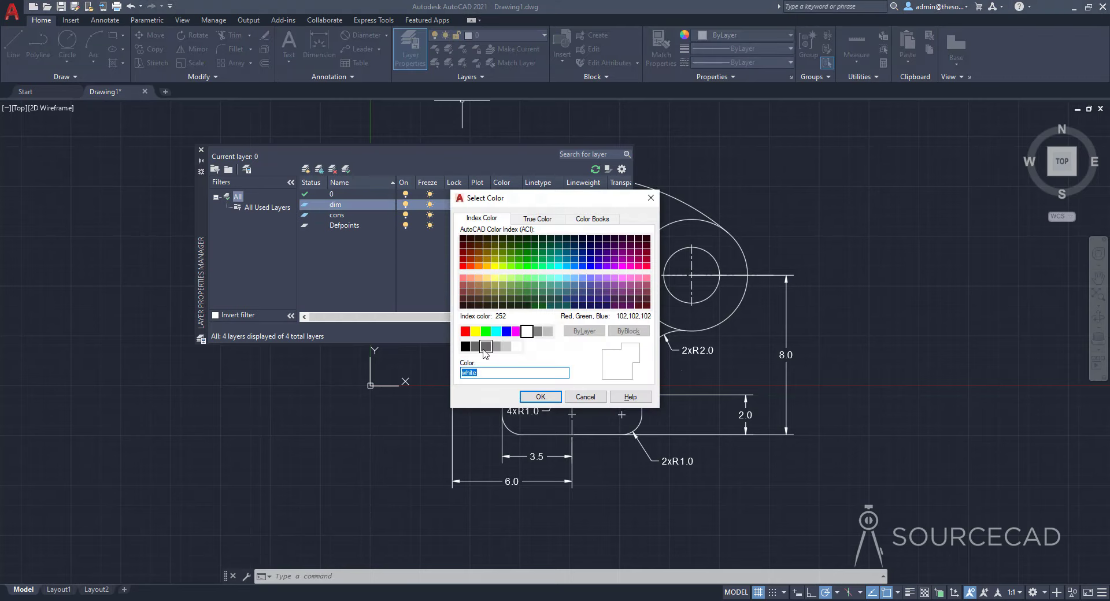
click(486, 331)
click(540, 396)
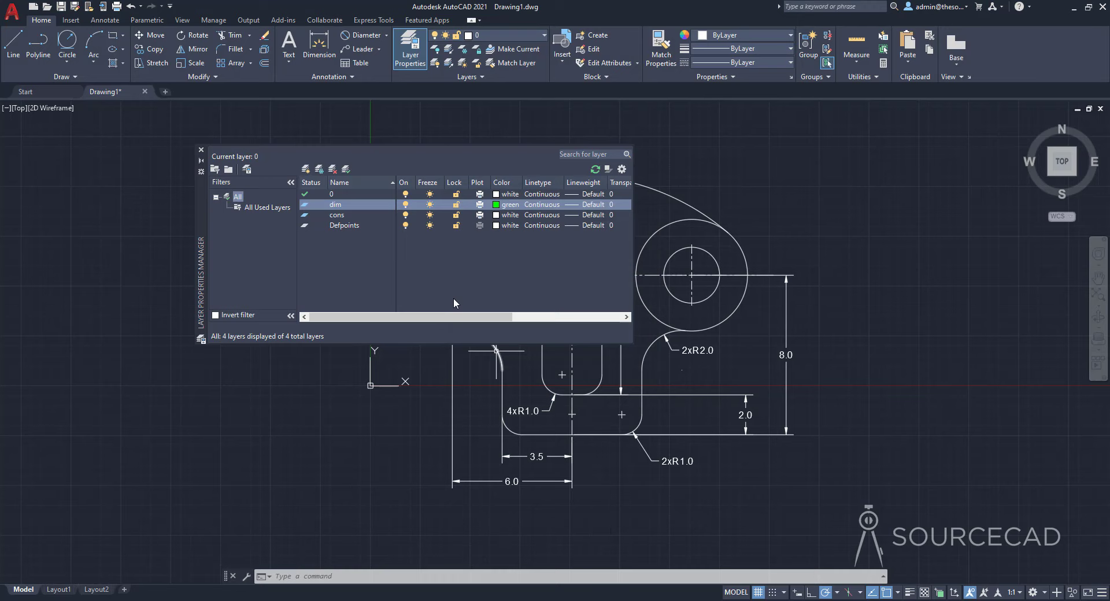
click(496, 215)
click(517, 331)
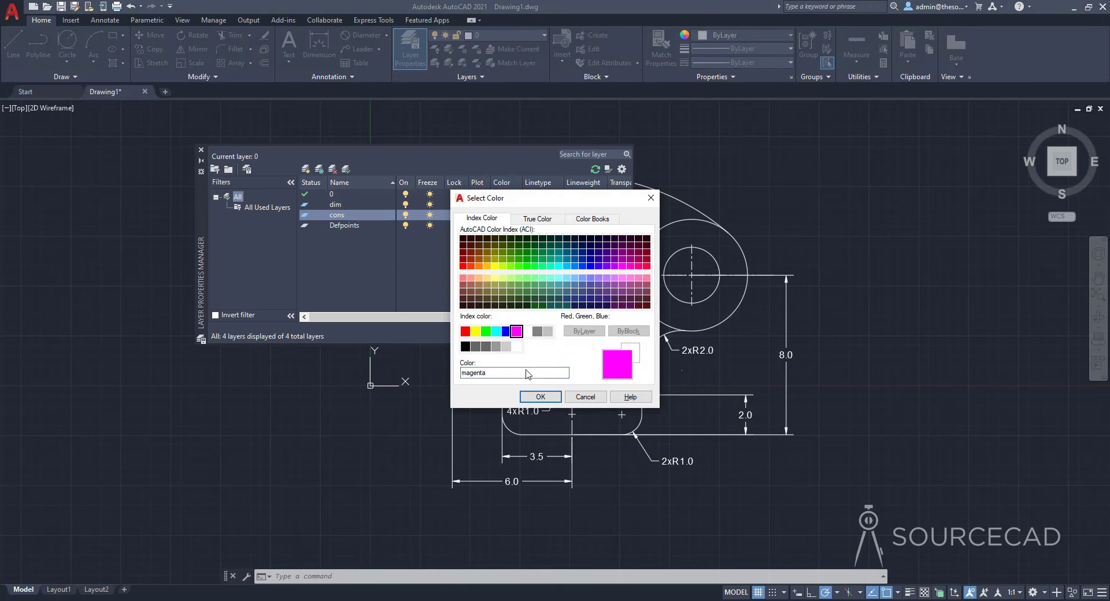
click(540, 397)
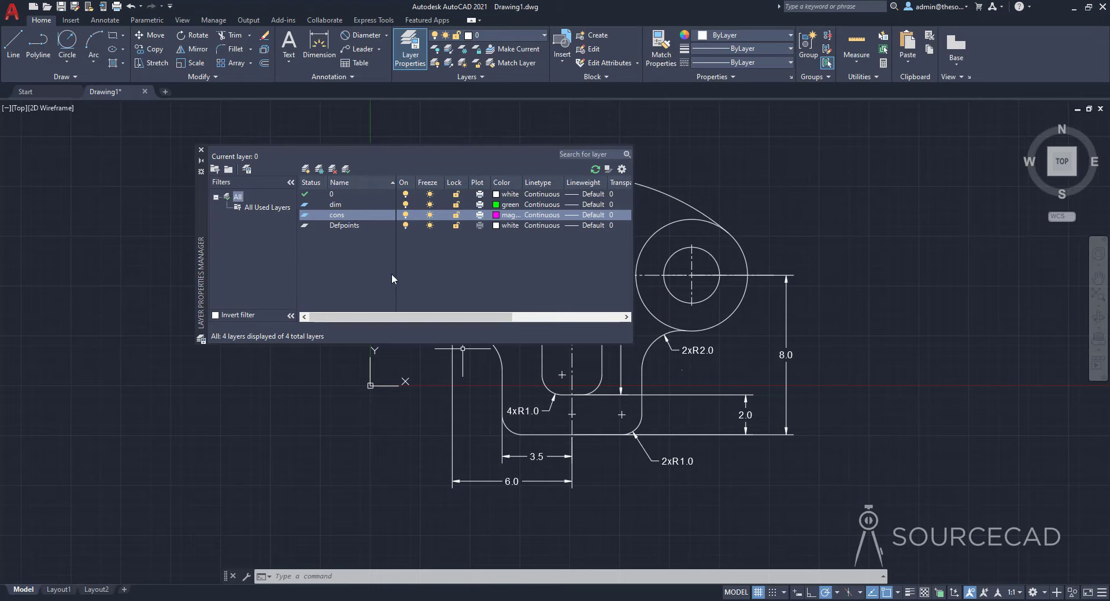
Step: Set the cons layer's transparency to 70 and close the layer manager
drag(437, 317, 468, 320)
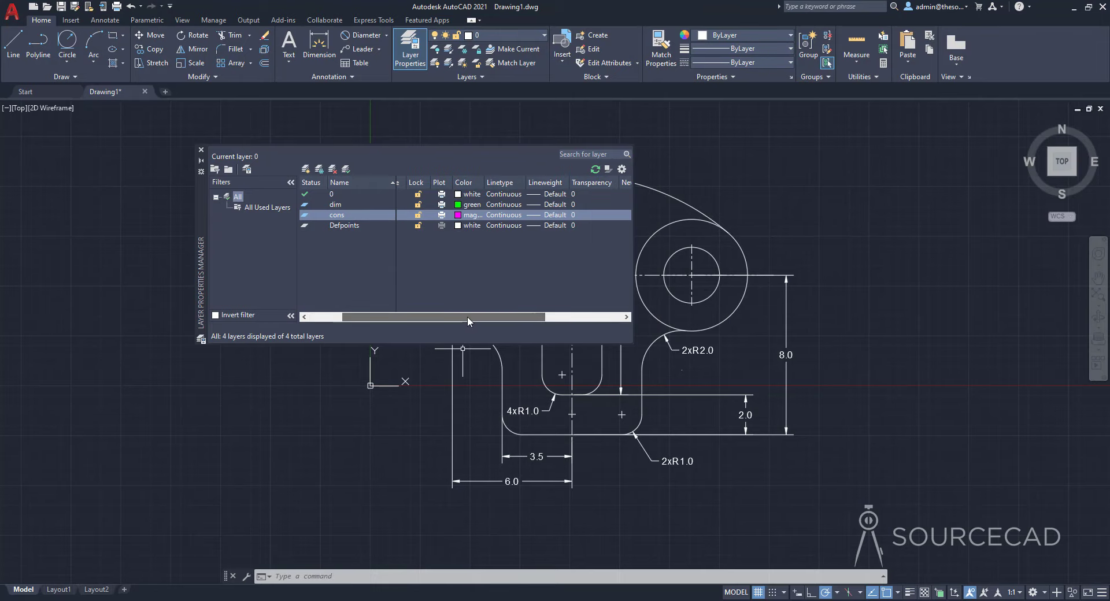
click(574, 215)
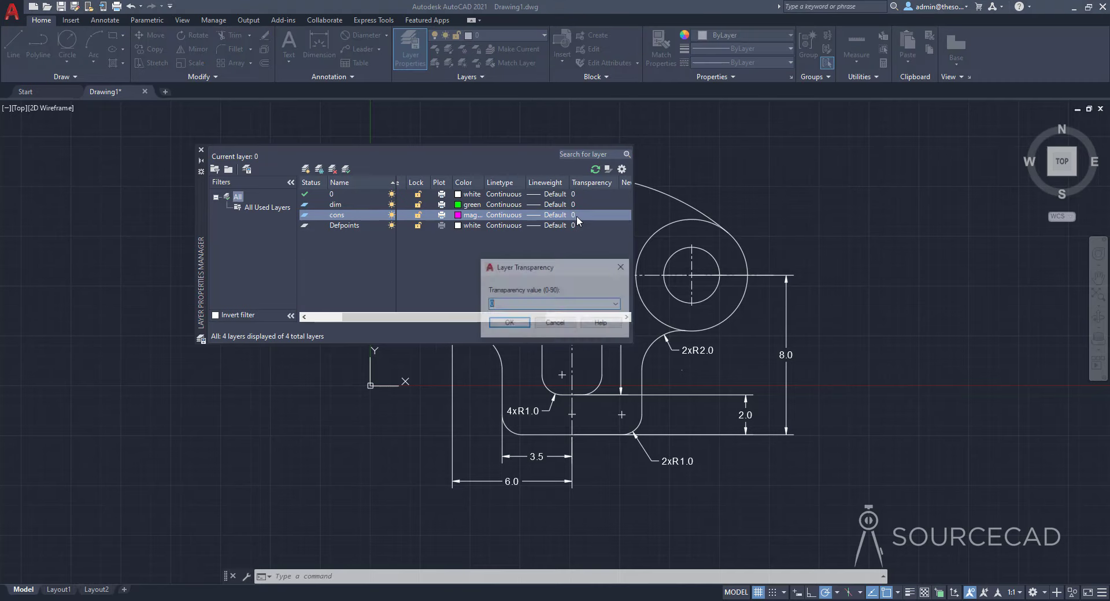
click(618, 305)
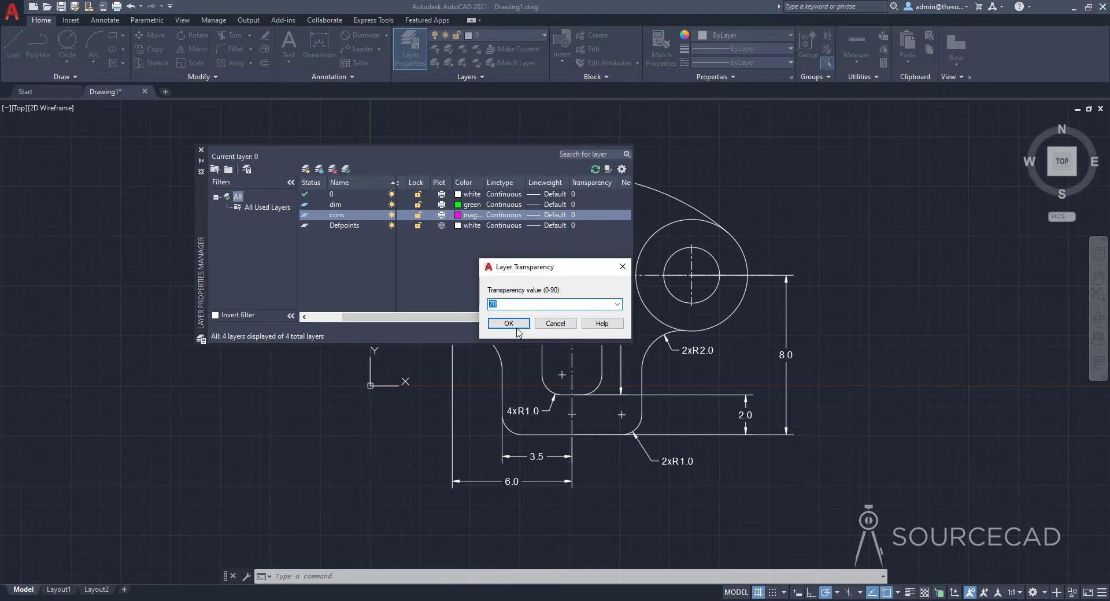
click(509, 323)
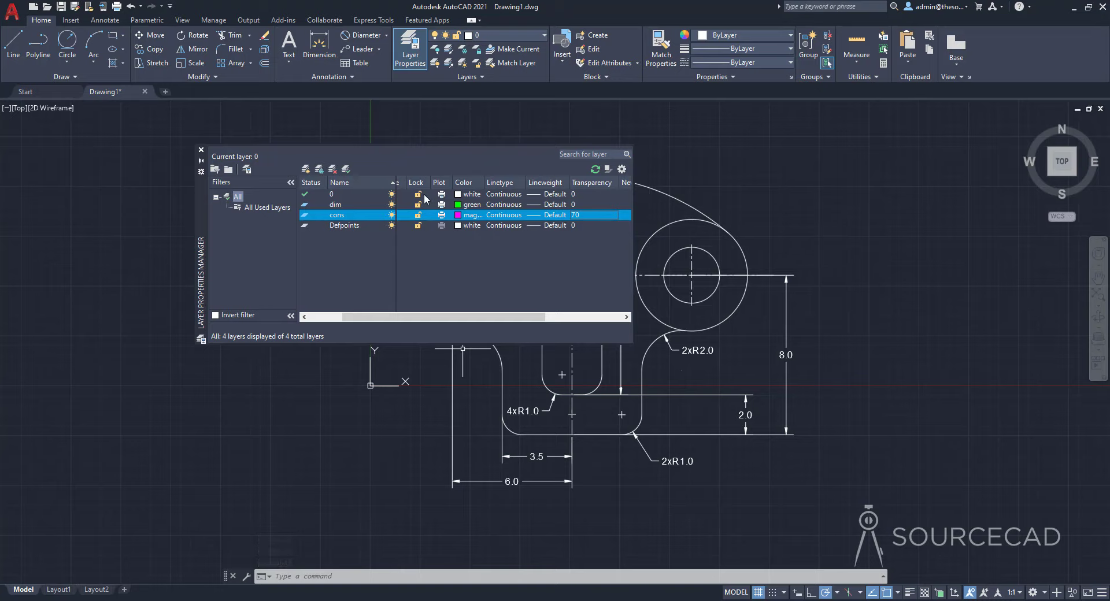
click(201, 150)
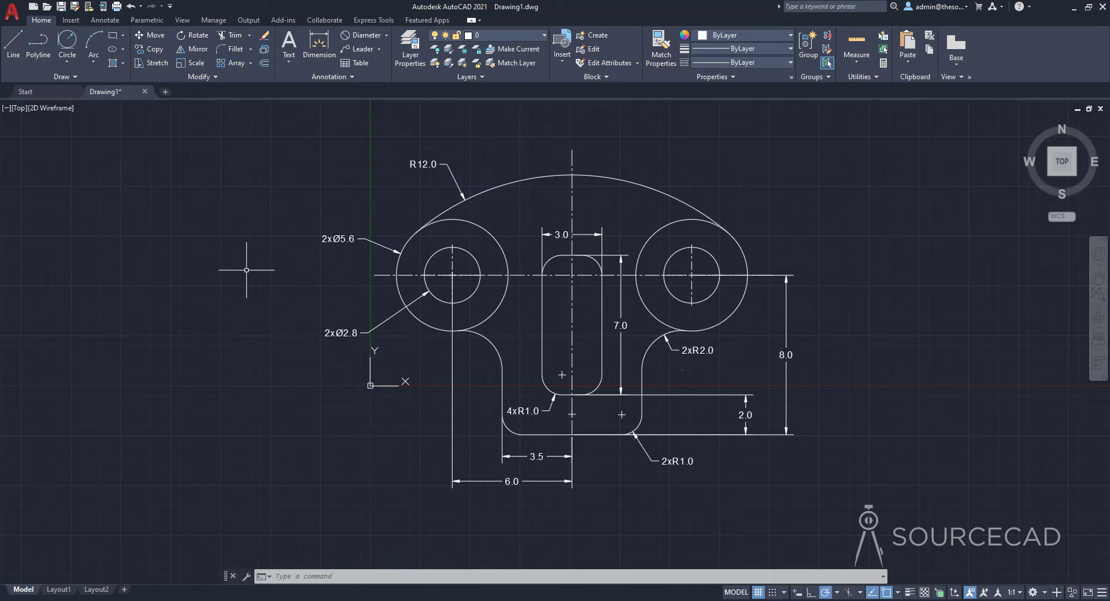
Step: Select all radius, diameter and linear dimensions with Select Similar and move them to the dim layer
click(428, 165)
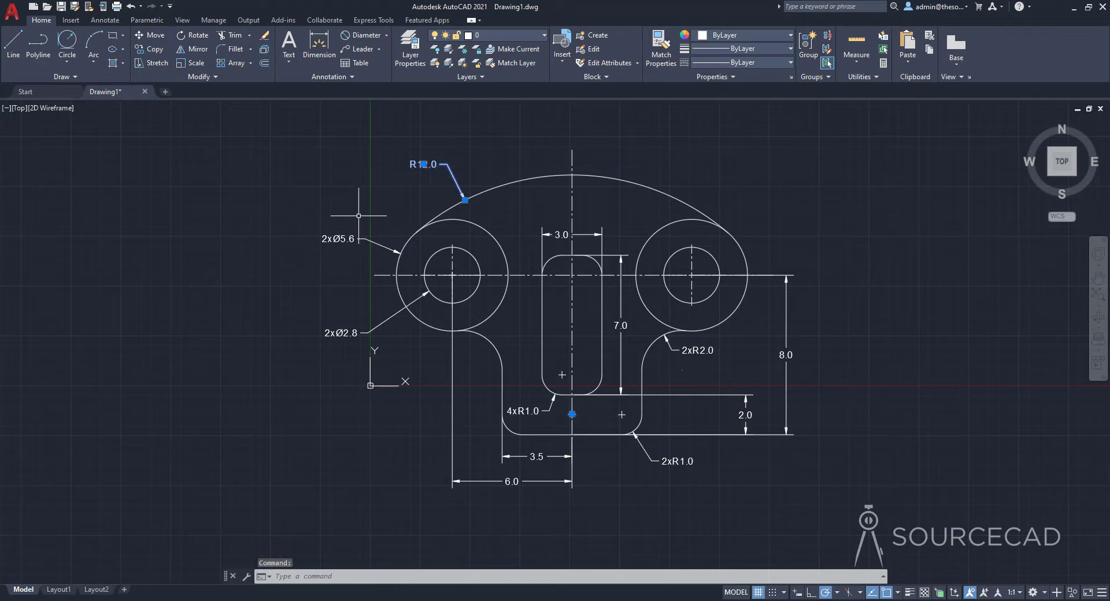
click(338, 239)
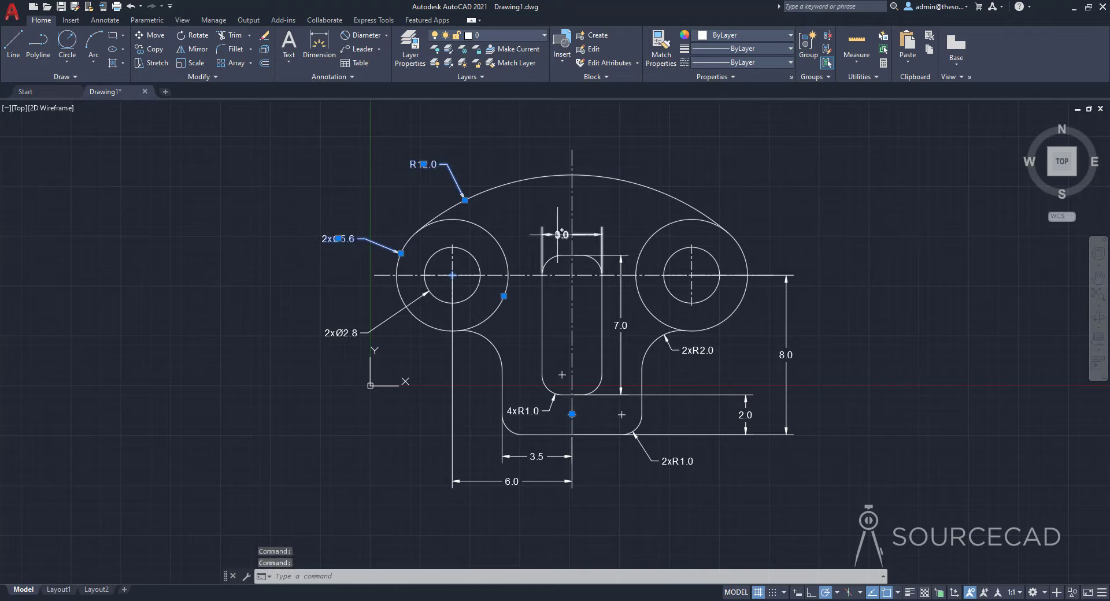
click(542, 248)
right_click(346, 177)
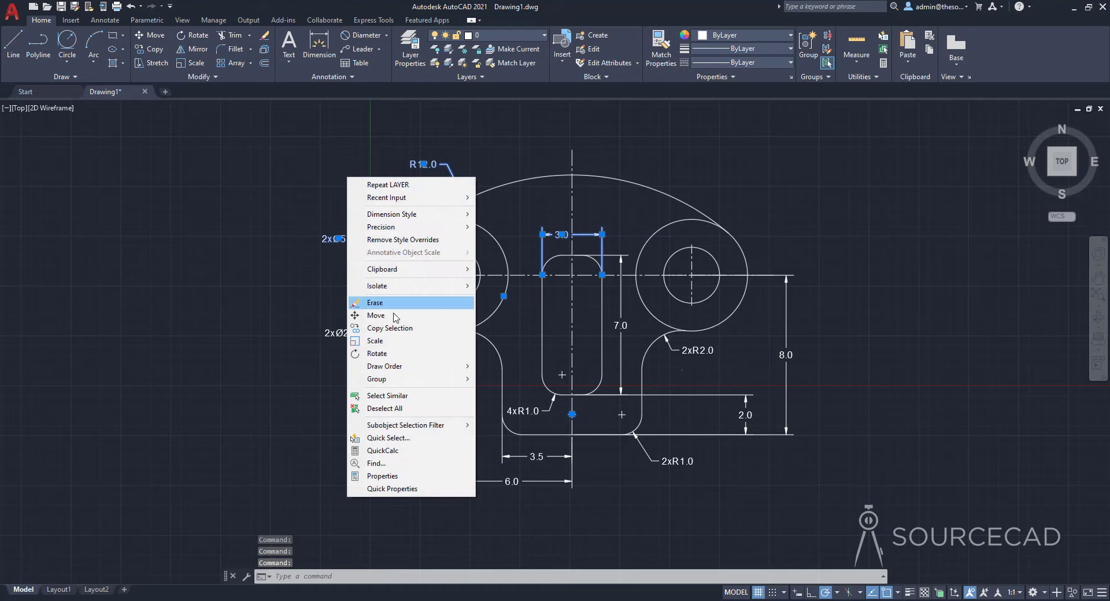
click(420, 397)
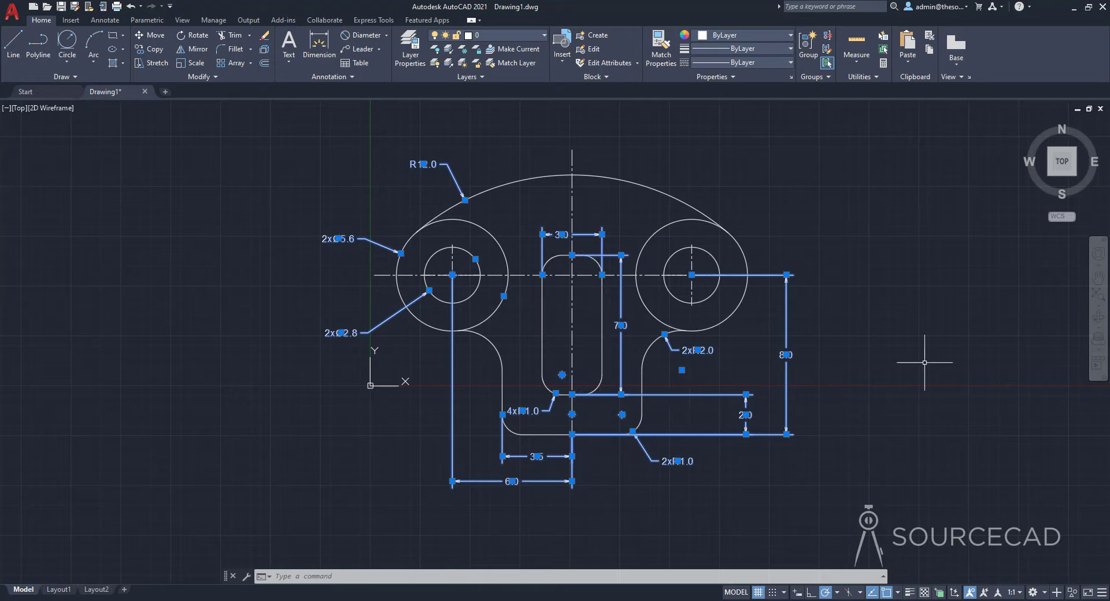
click(534, 39)
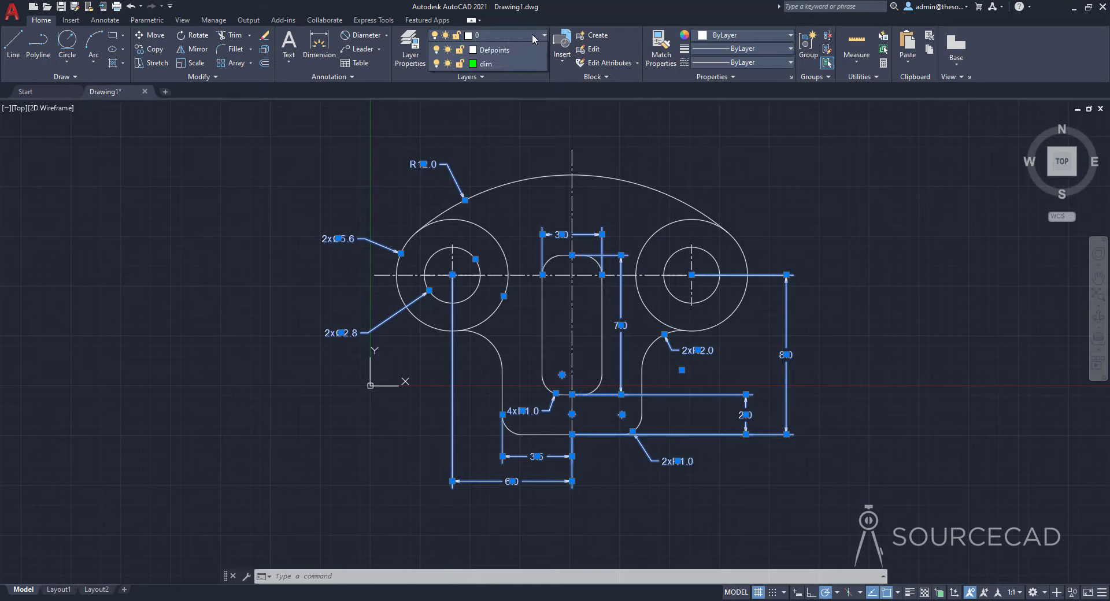
click(519, 91)
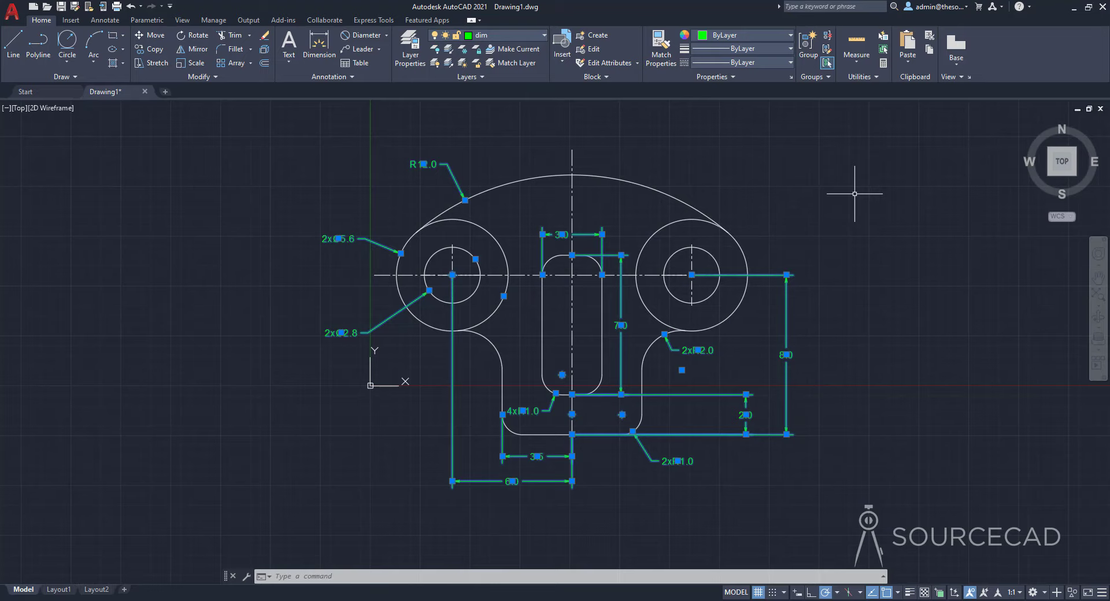
key(Escape)
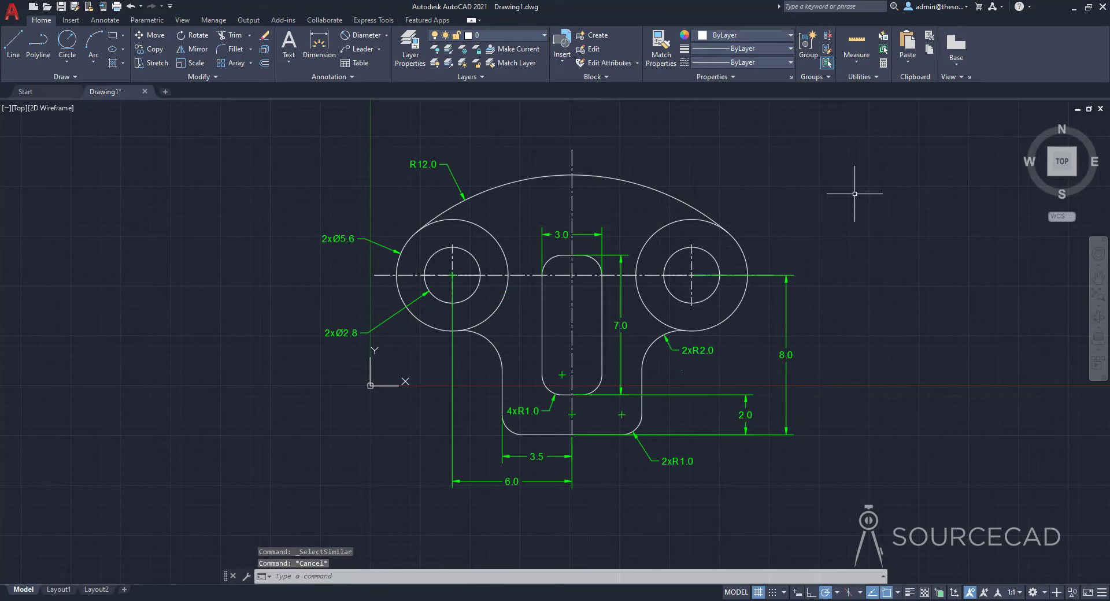
Step: Move the vertical and horizontal centre lines and both circles' centre marks to the cons layer, and turn on transparency display
click(572, 191)
click(522, 275)
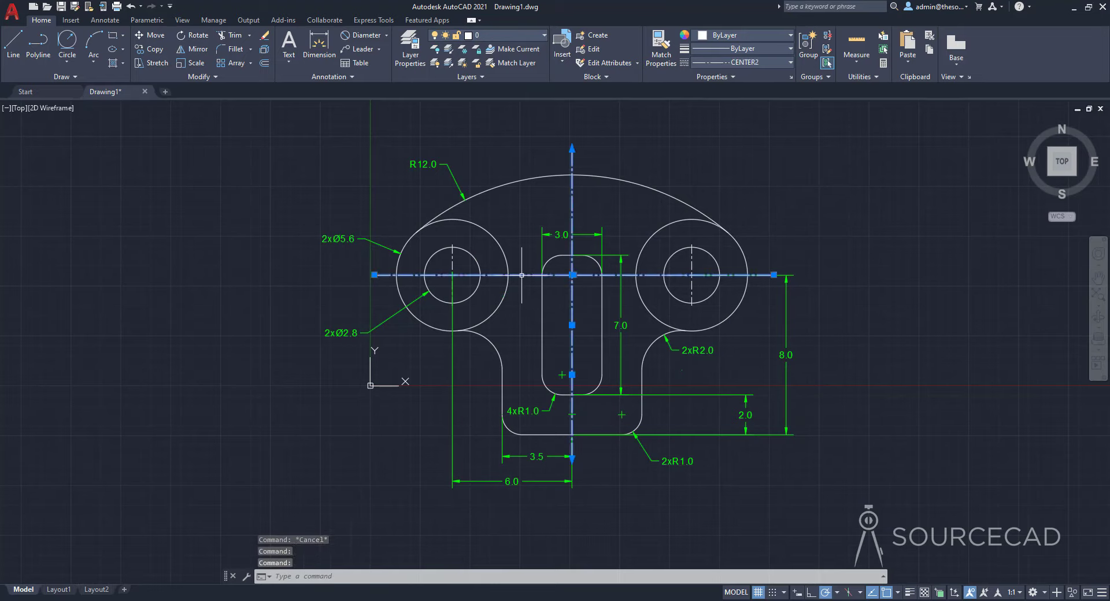
click(452, 261)
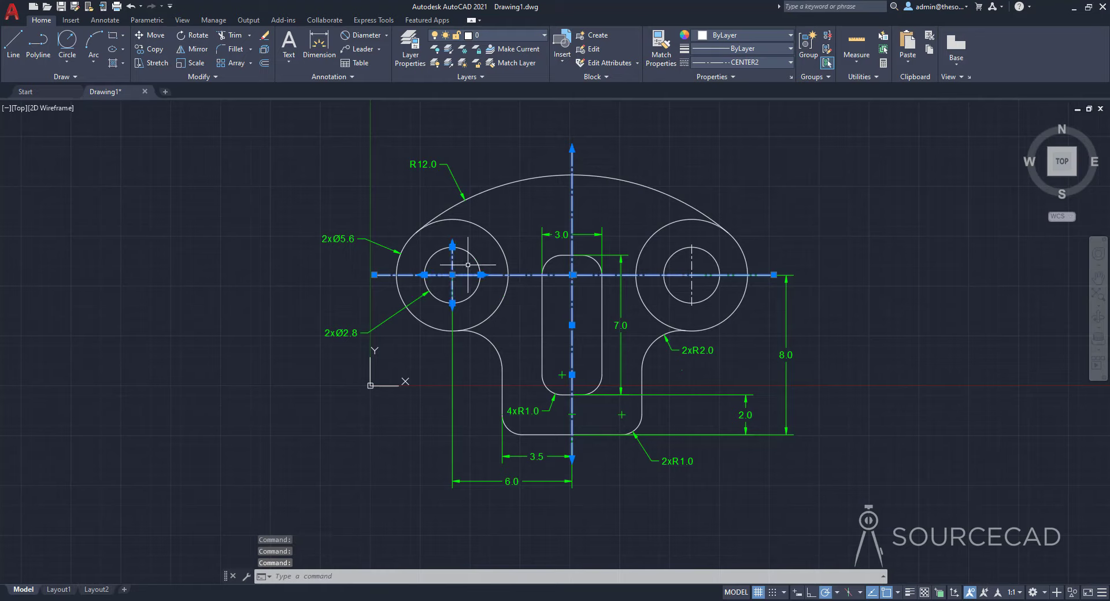
click(690, 258)
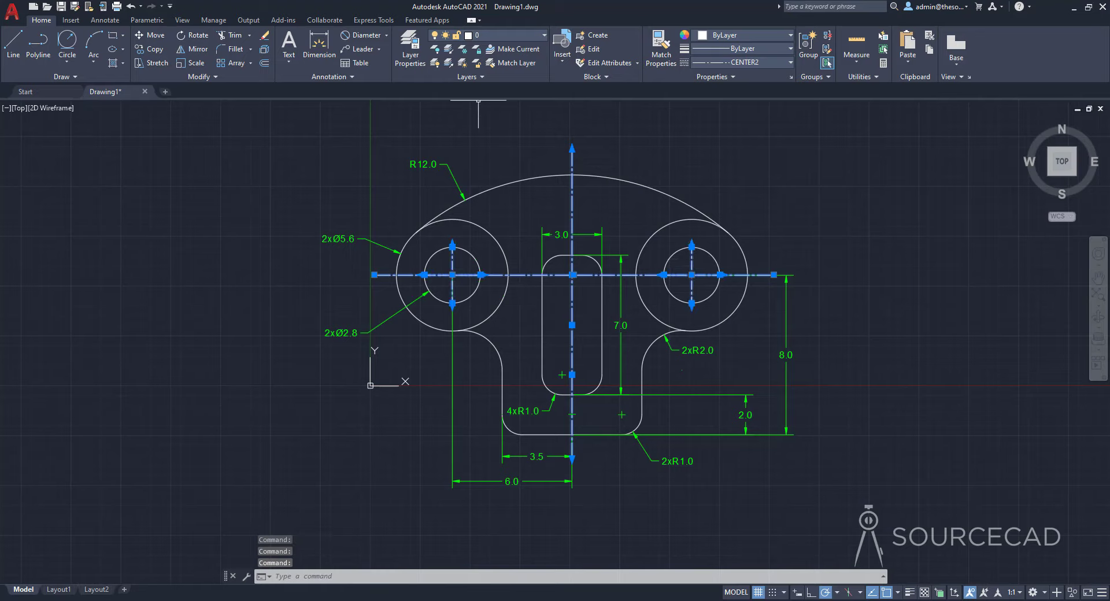
click(517, 36)
click(512, 65)
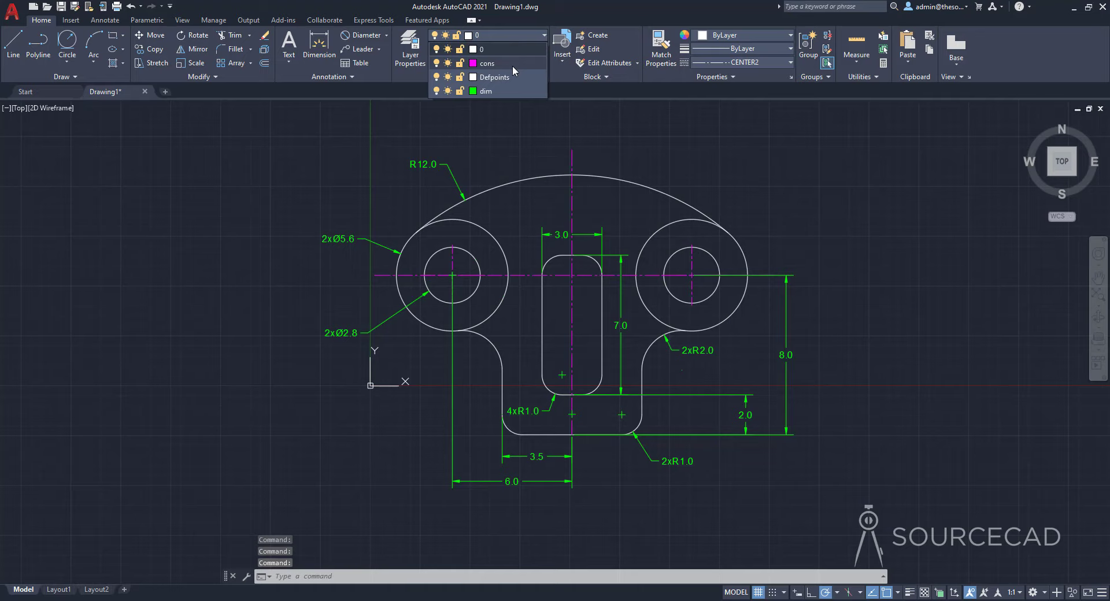
key(Escape)
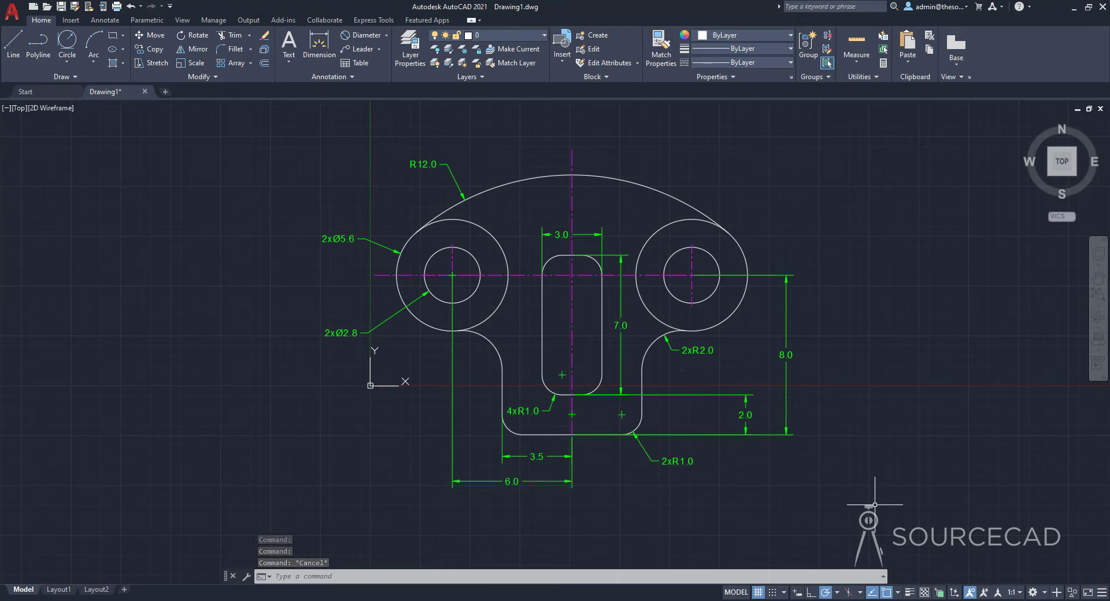
click(923, 592)
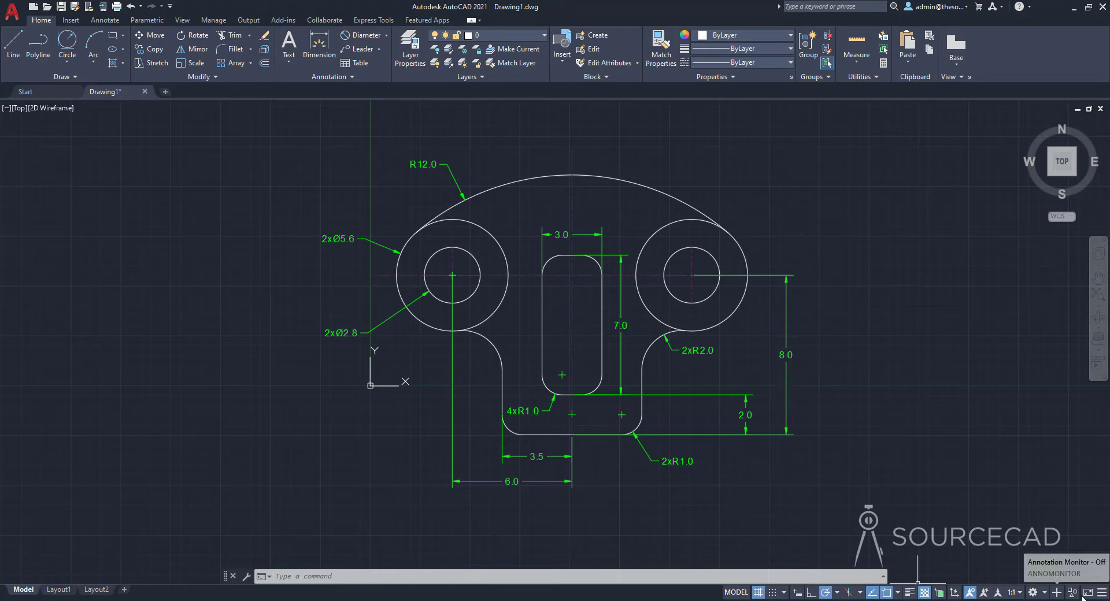
click(1100, 592)
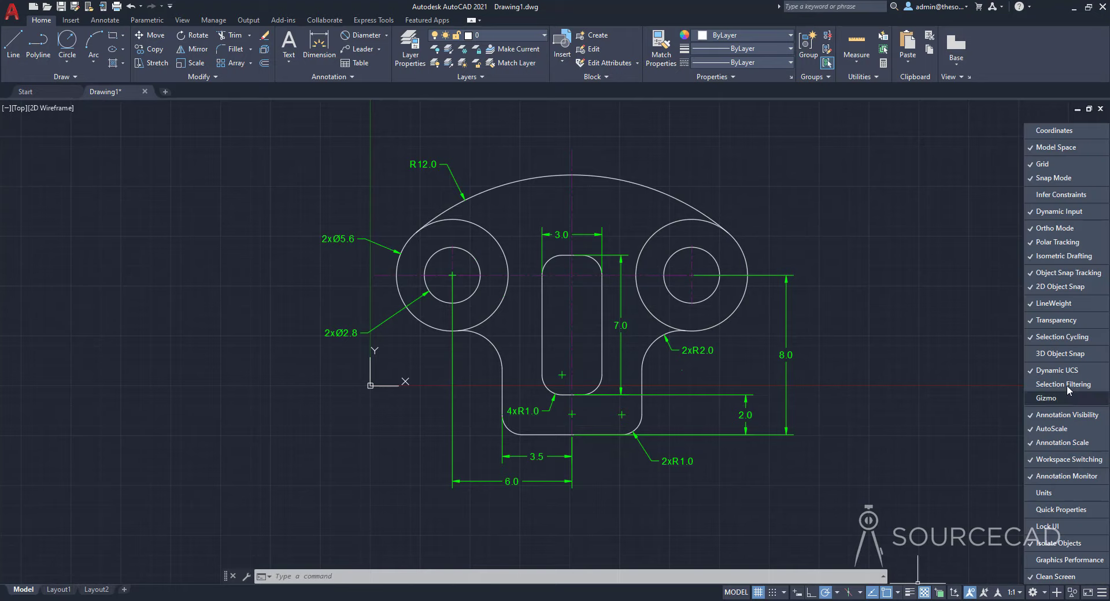
click(1014, 328)
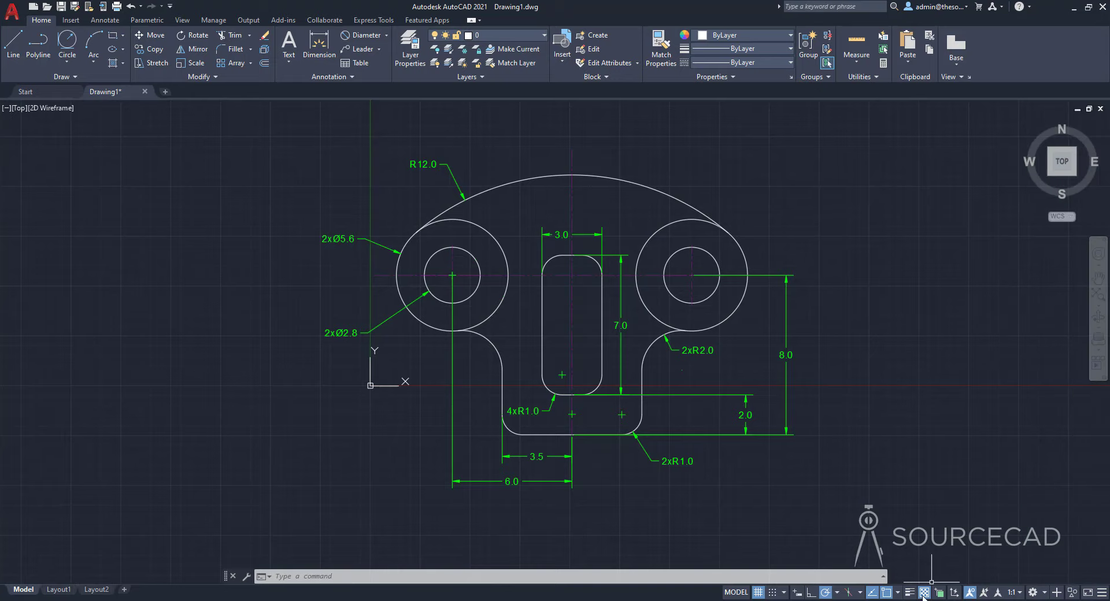
click(1101, 592)
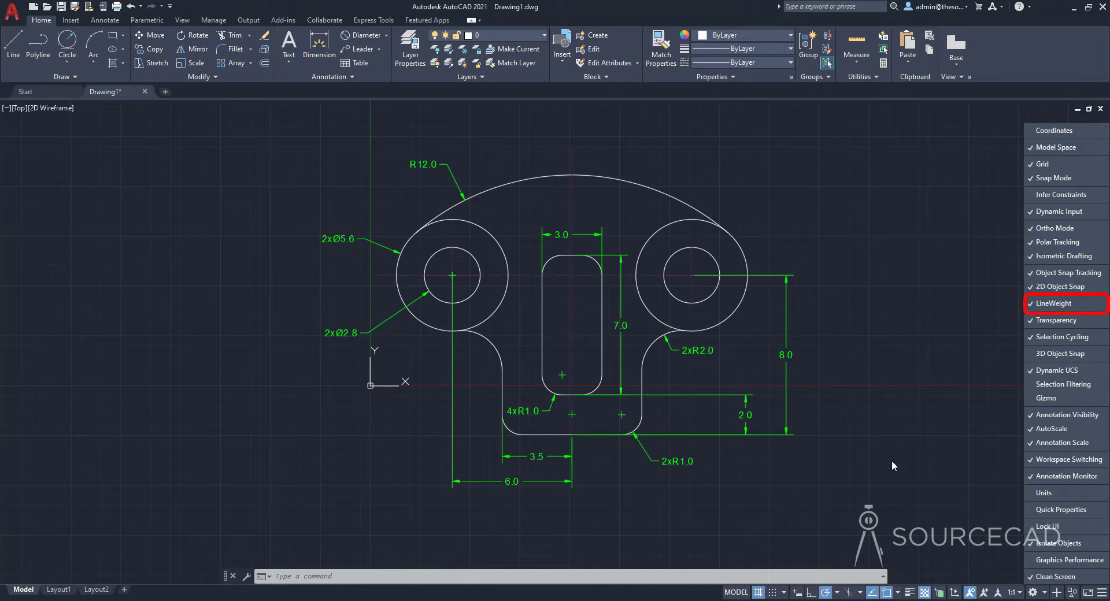
click(890, 422)
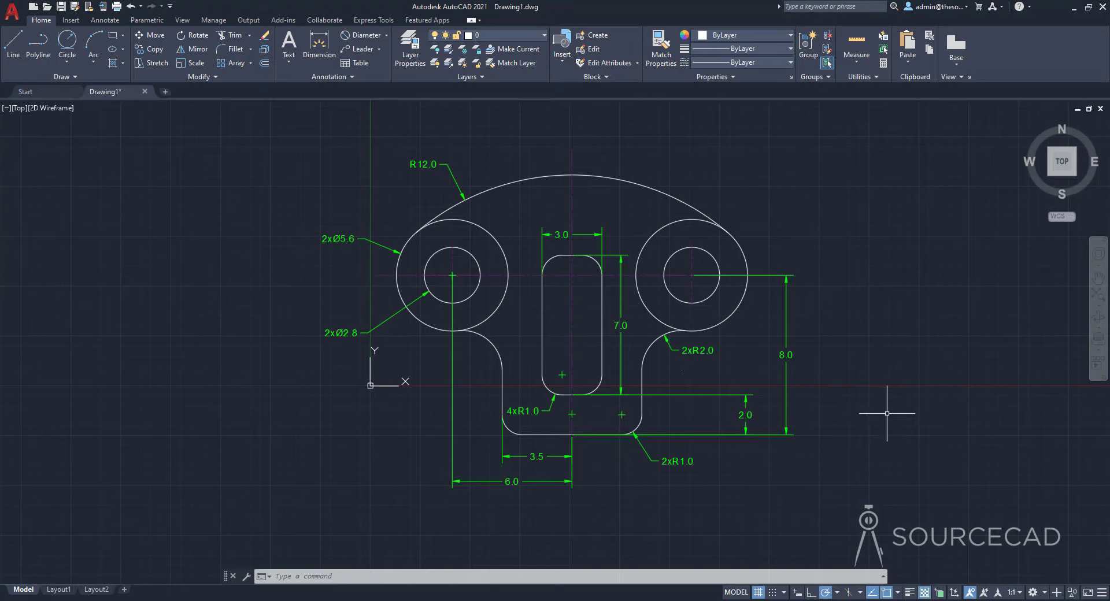
Step: Select the arcs, circles, slot outline and both lower vertical edges using Select Similar plus individual picks, and set their lineweight to 0.30 mm
click(660, 191)
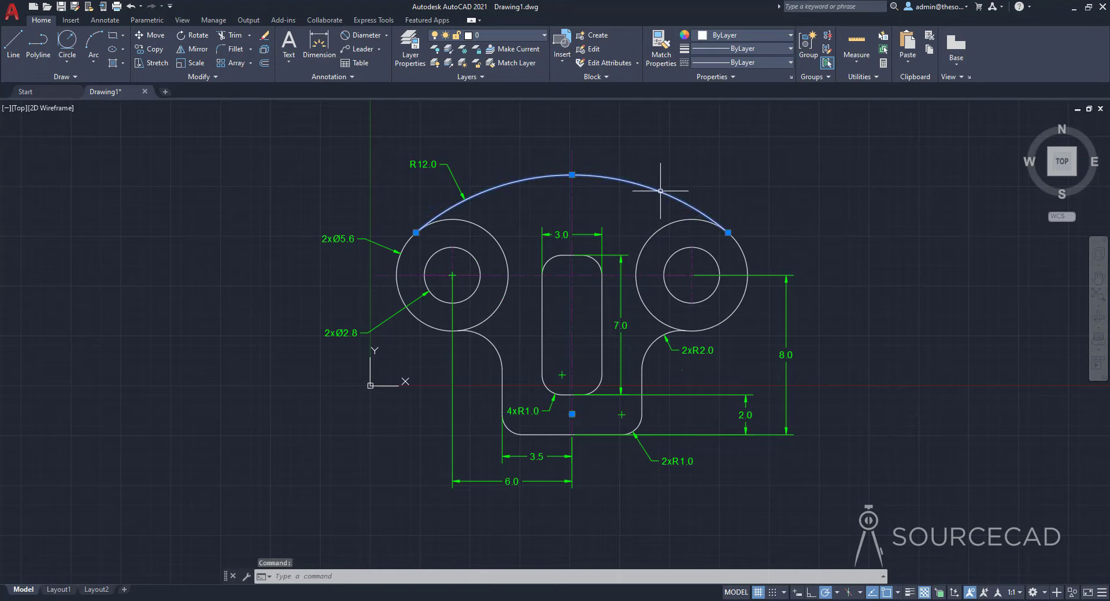
click(657, 228)
click(601, 312)
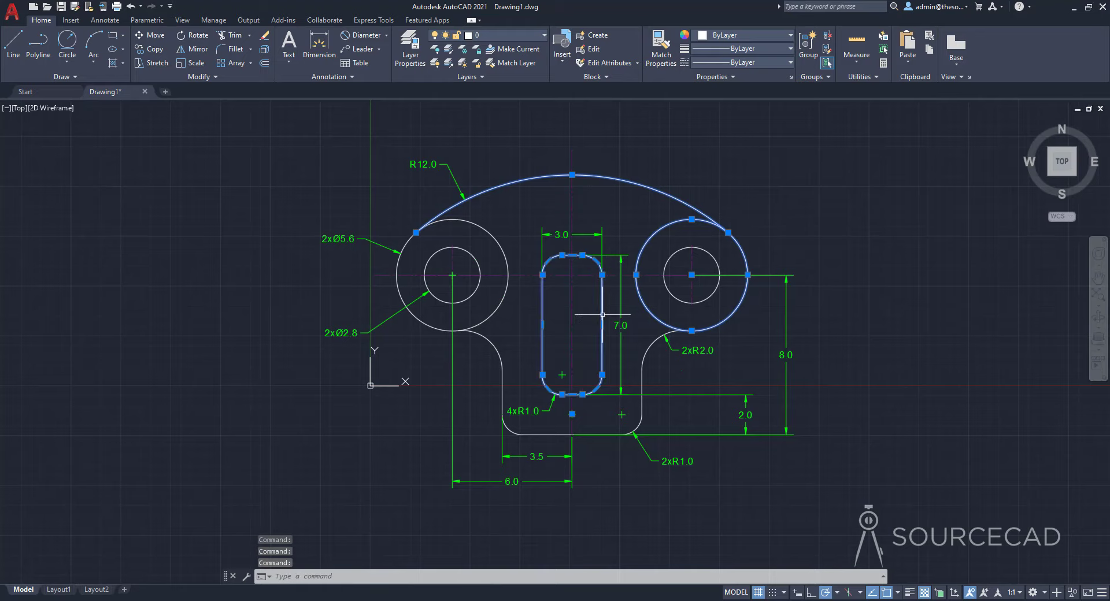
right_click(648, 148)
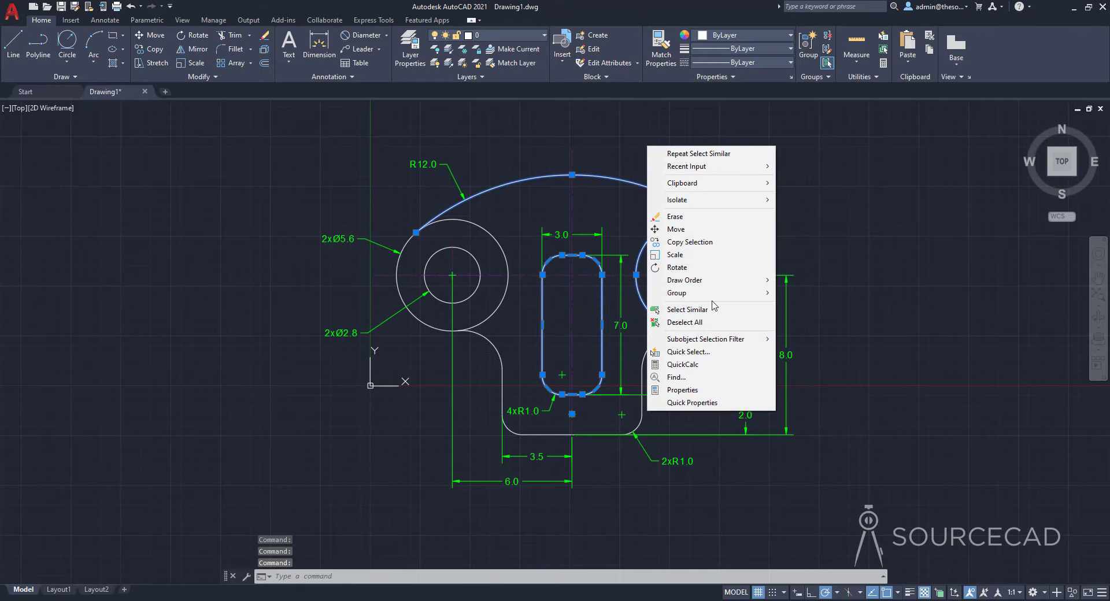
click(688, 309)
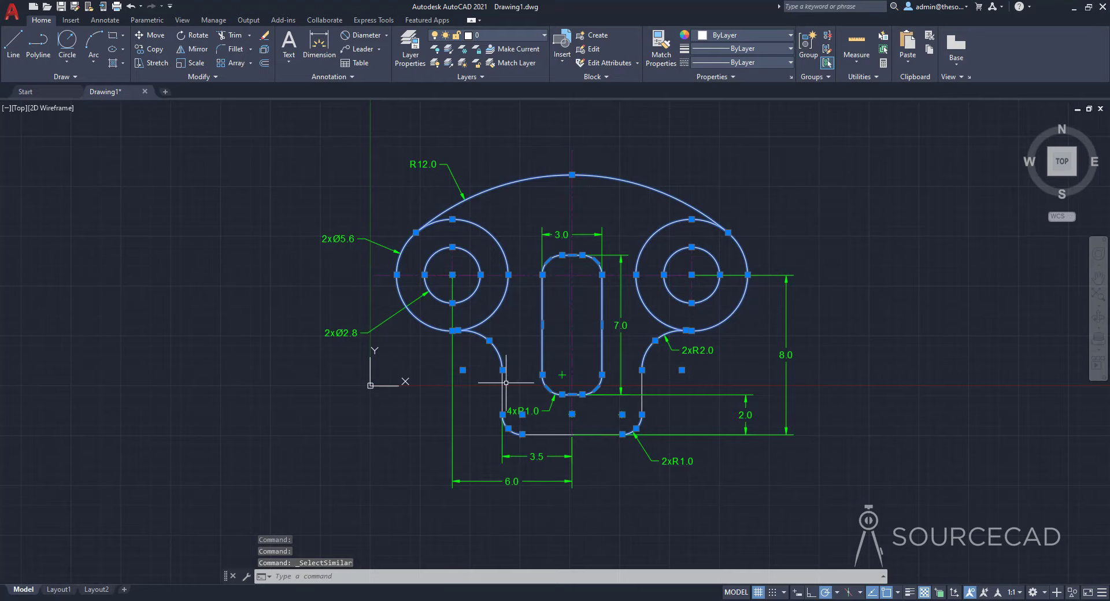
click(643, 381)
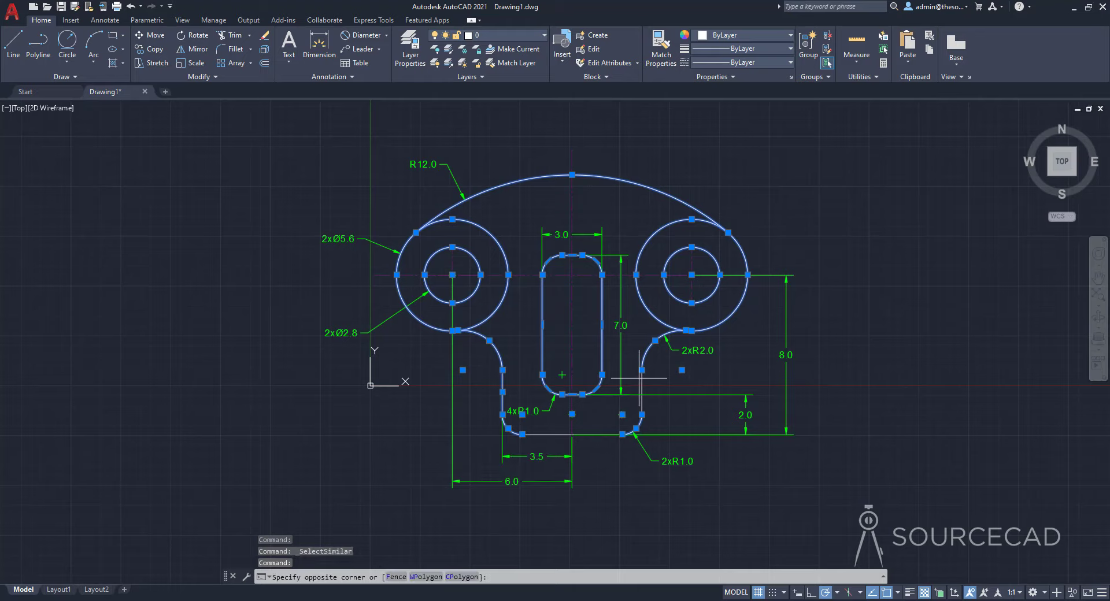
click(645, 380)
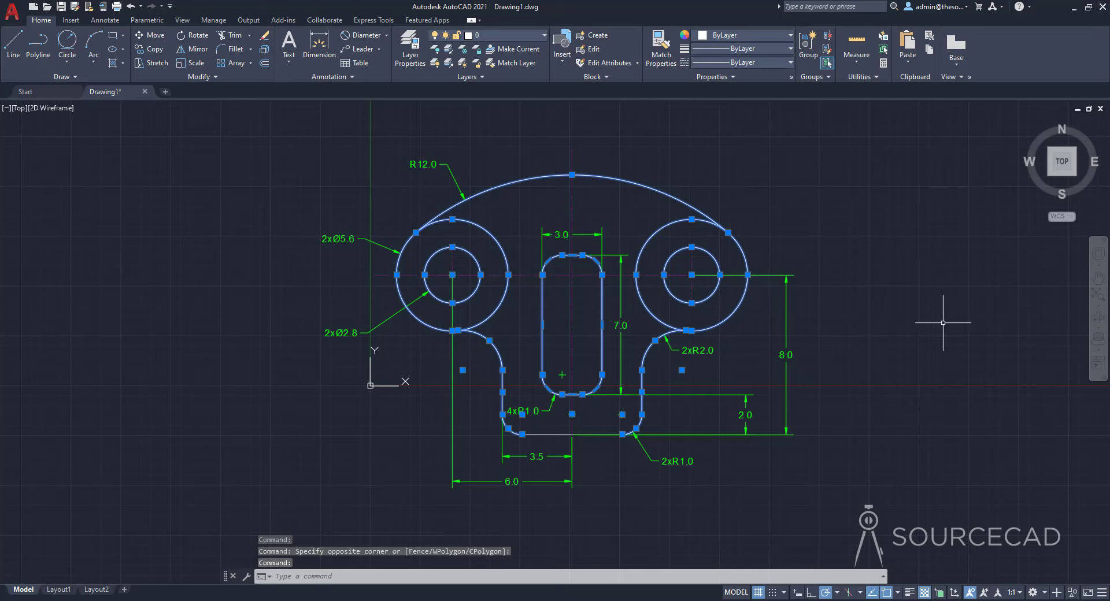
click(775, 48)
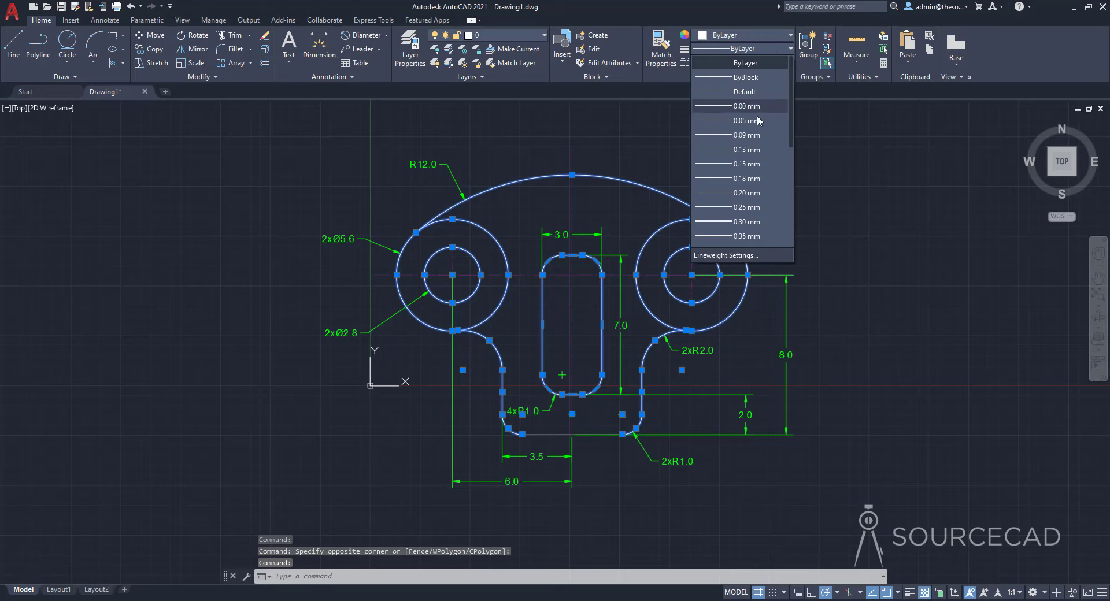
scroll(768, 214, down, 3)
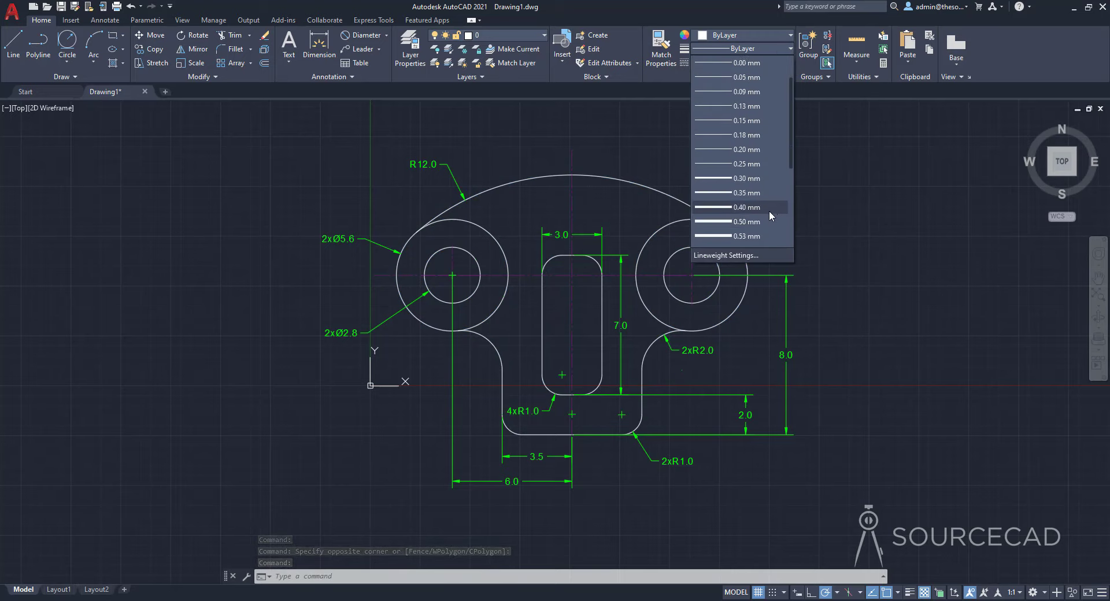
click(751, 178)
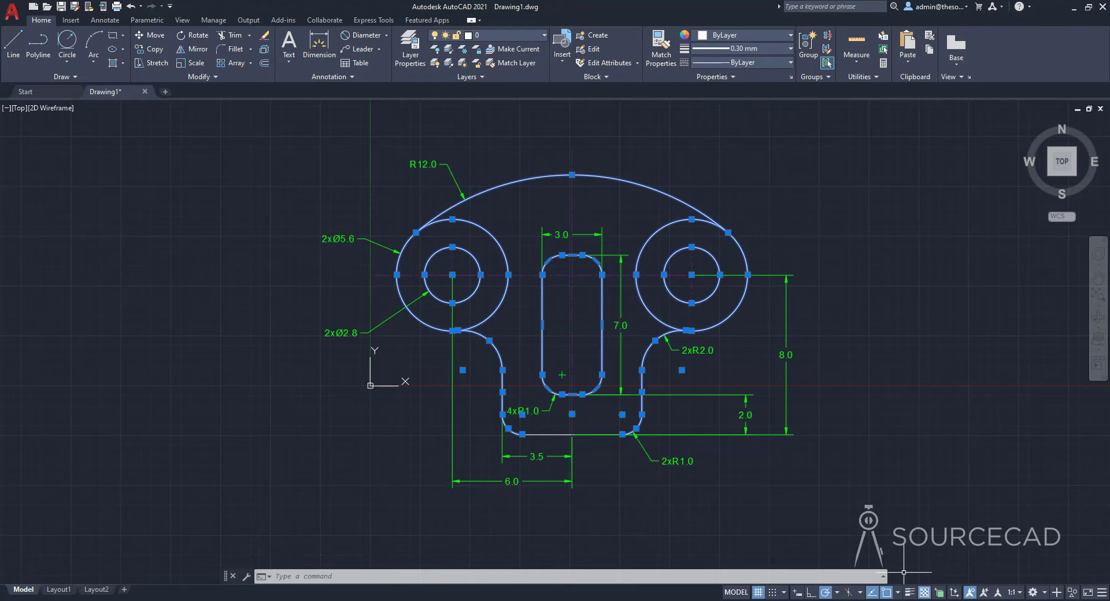
Step: Turn on lineweight display and set the part's bottom horizontal edge to a 0.30 mm lineweight
click(908, 591)
key(Escape)
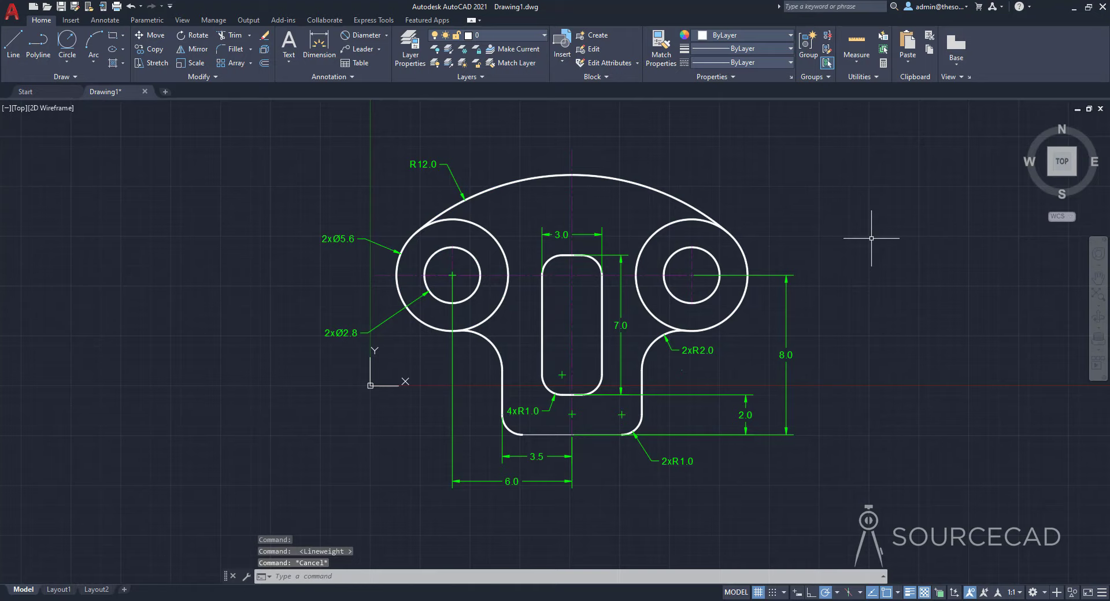
click(536, 435)
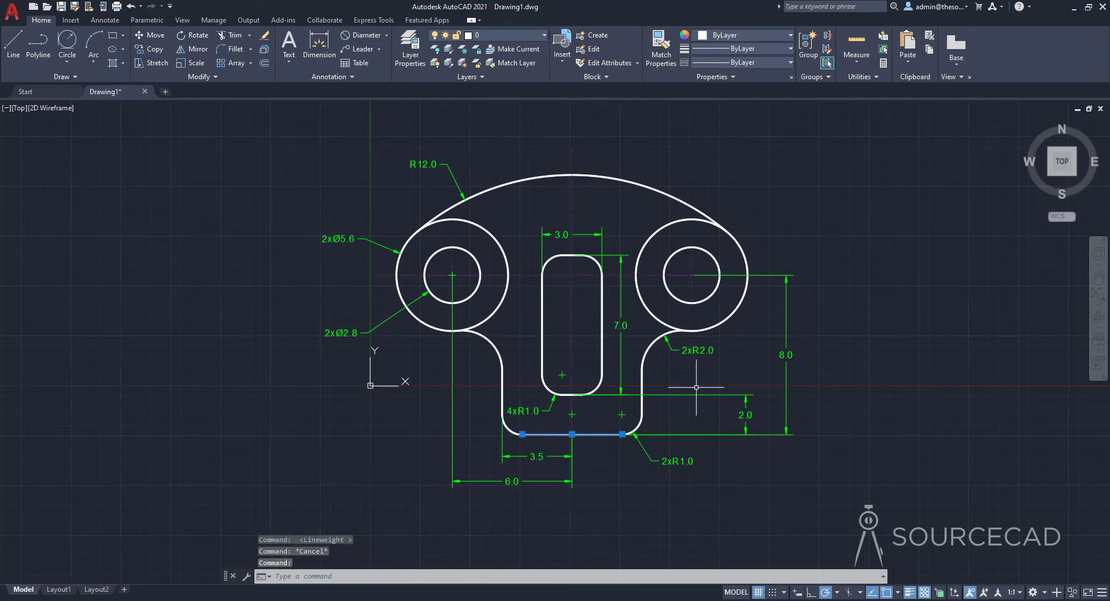
click(758, 48)
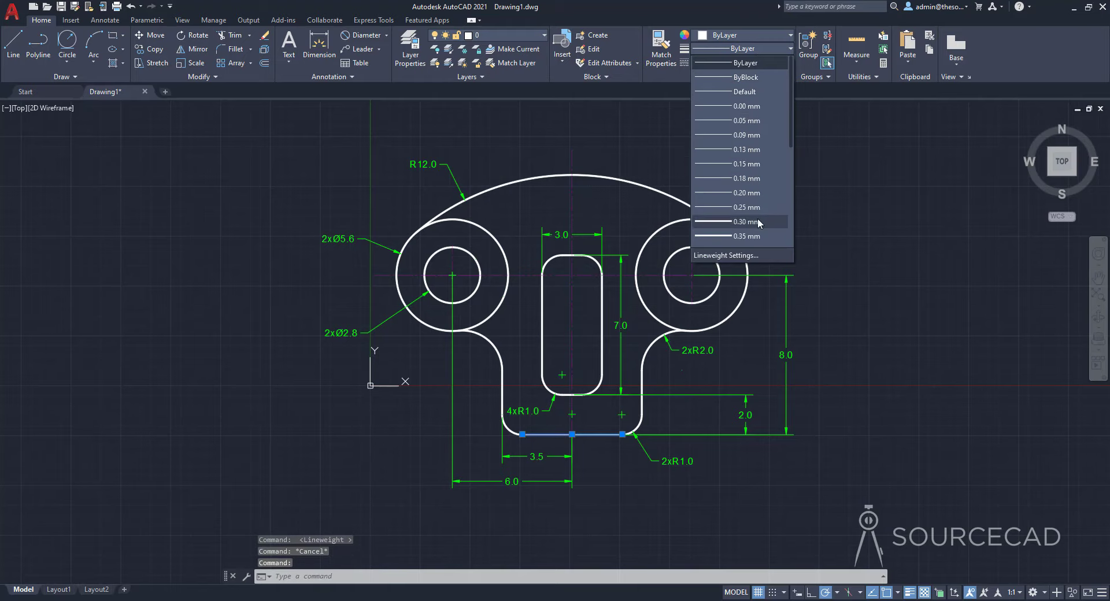
key(Escape)
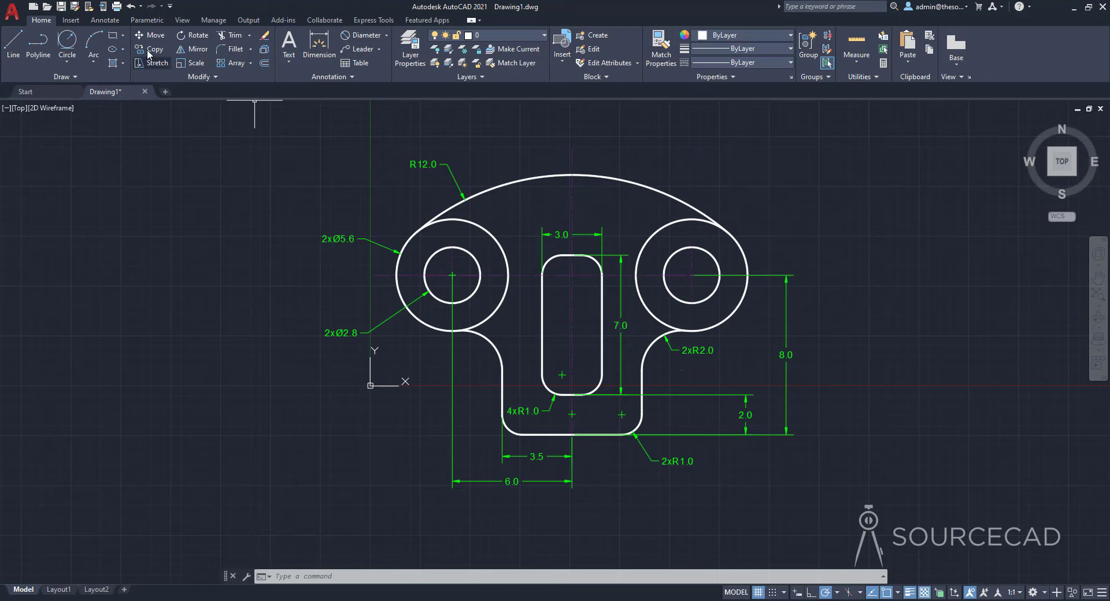
Step: Start a plot of the model and choose DWG To PDF.pc3 as the plotter
click(116, 7)
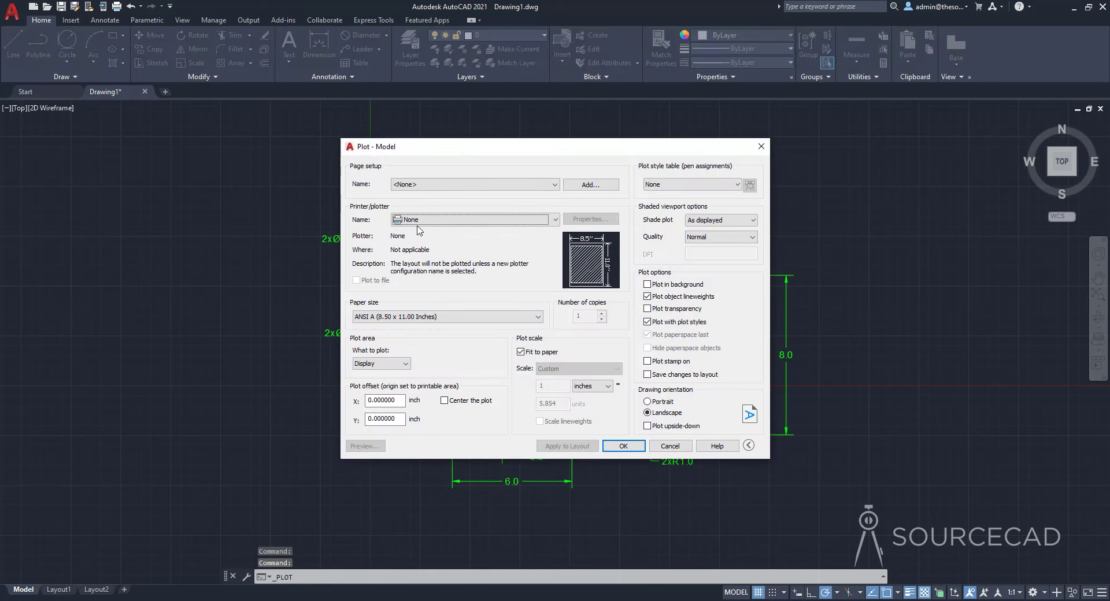
click(417, 230)
click(466, 381)
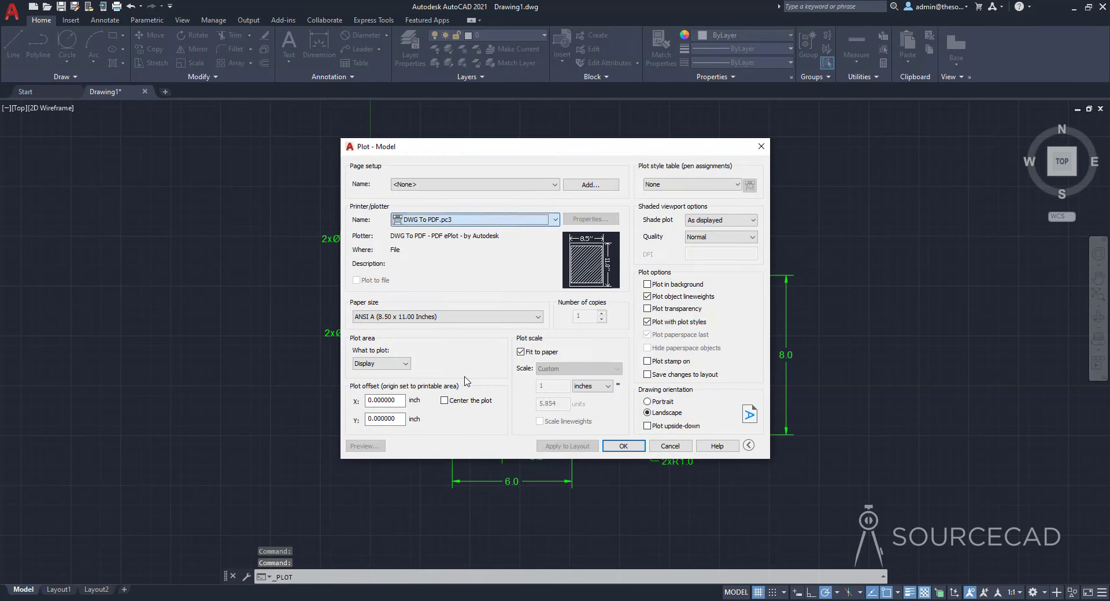
Step: Set the plot's paper size to ANSI A (11.00 x 8.50 Inches) and check the paper preview
click(430, 317)
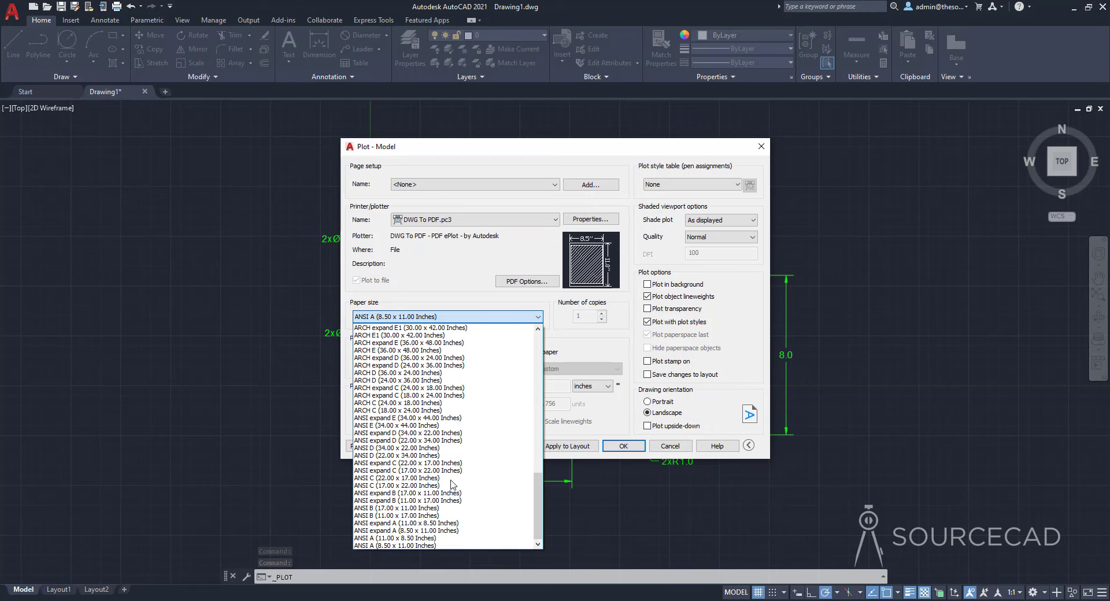
click(441, 539)
mouse_move(604, 261)
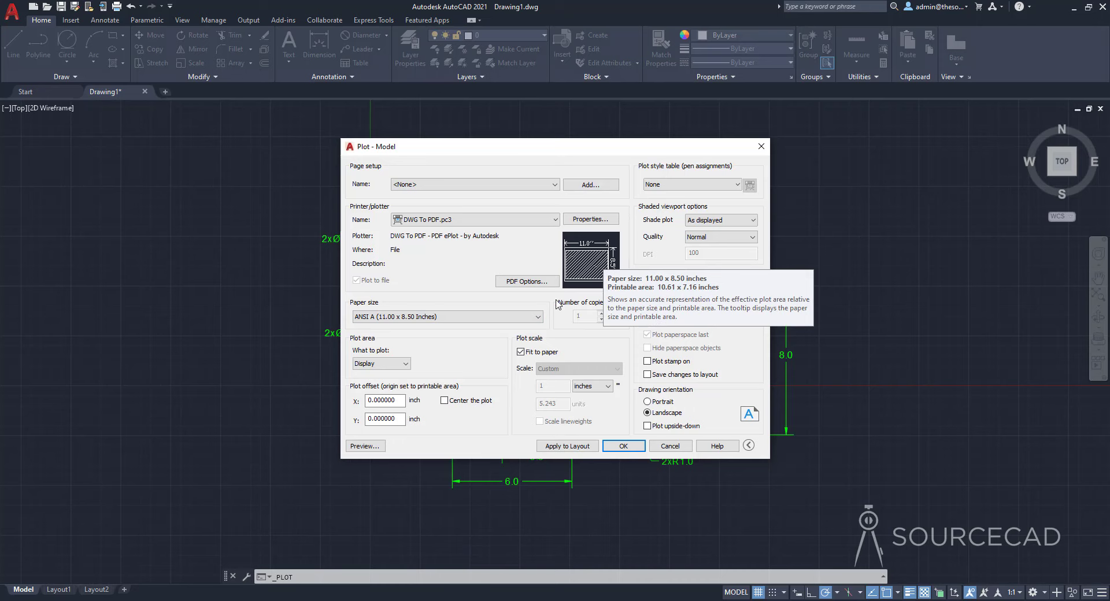
Step: Set the plot's paper size to ISO A4 (297.00 x 210.00 MM)
click(497, 317)
scroll(505, 416, up, 5)
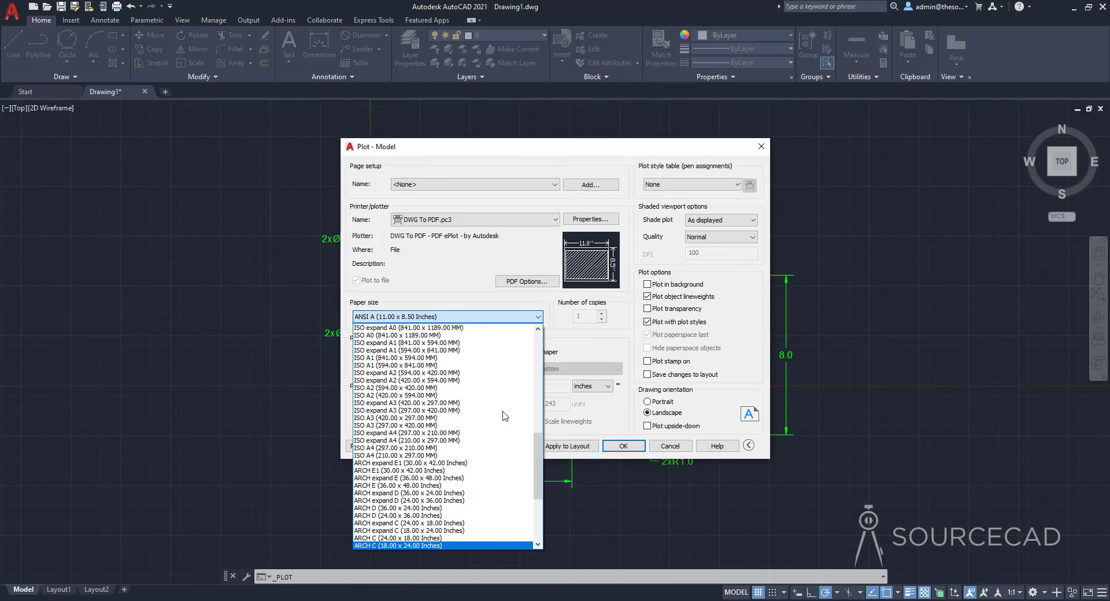
click(419, 448)
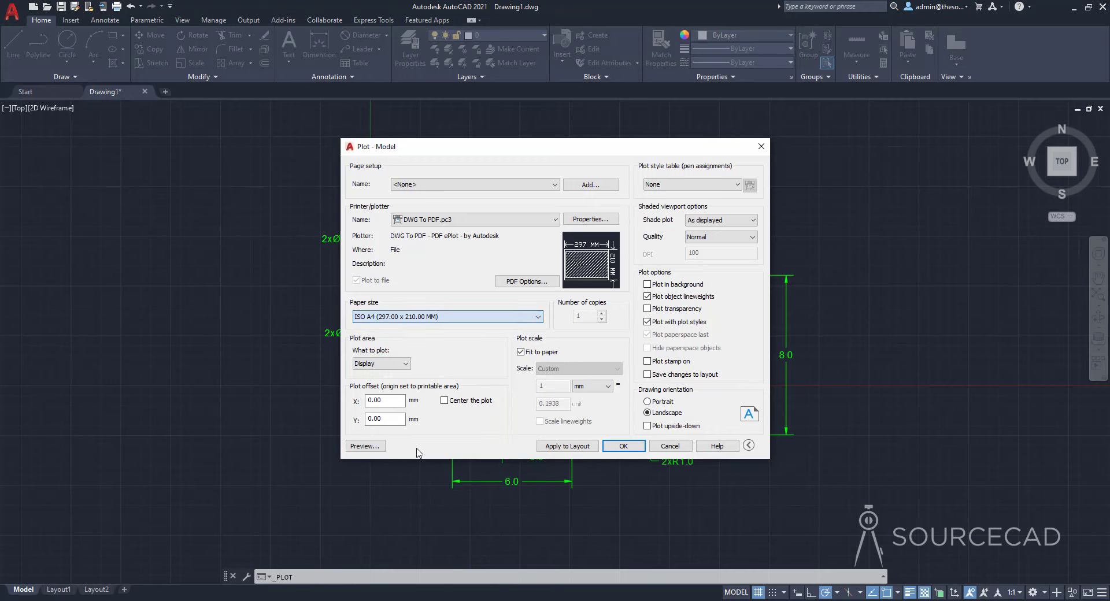
Step: Define the plot area as a window around the whole dimensioned part and center the plot on the paper
click(396, 364)
click(385, 400)
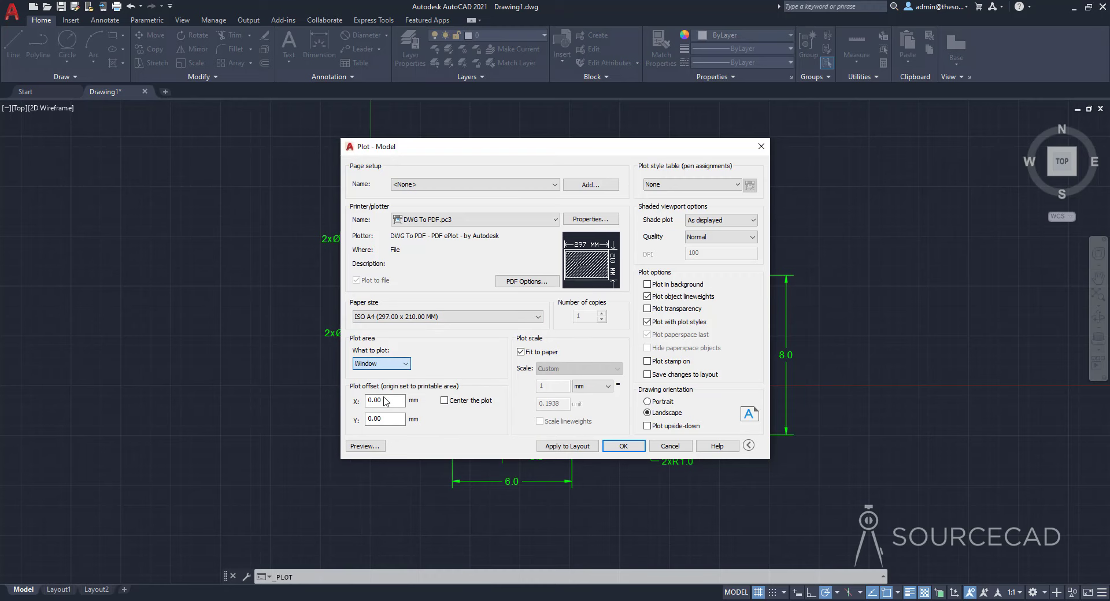
click(288, 125)
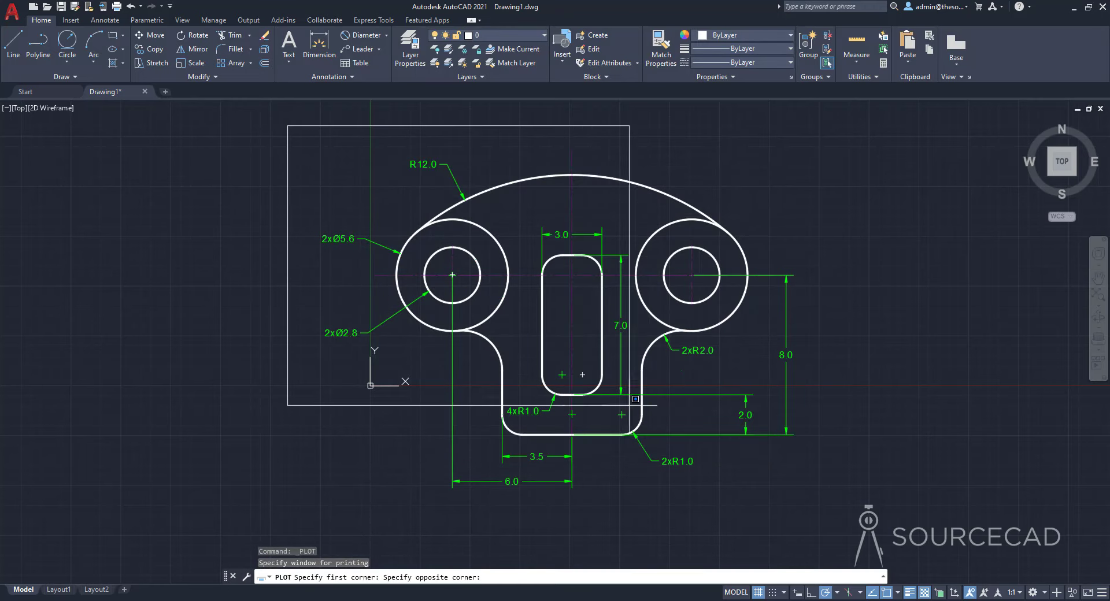
click(847, 521)
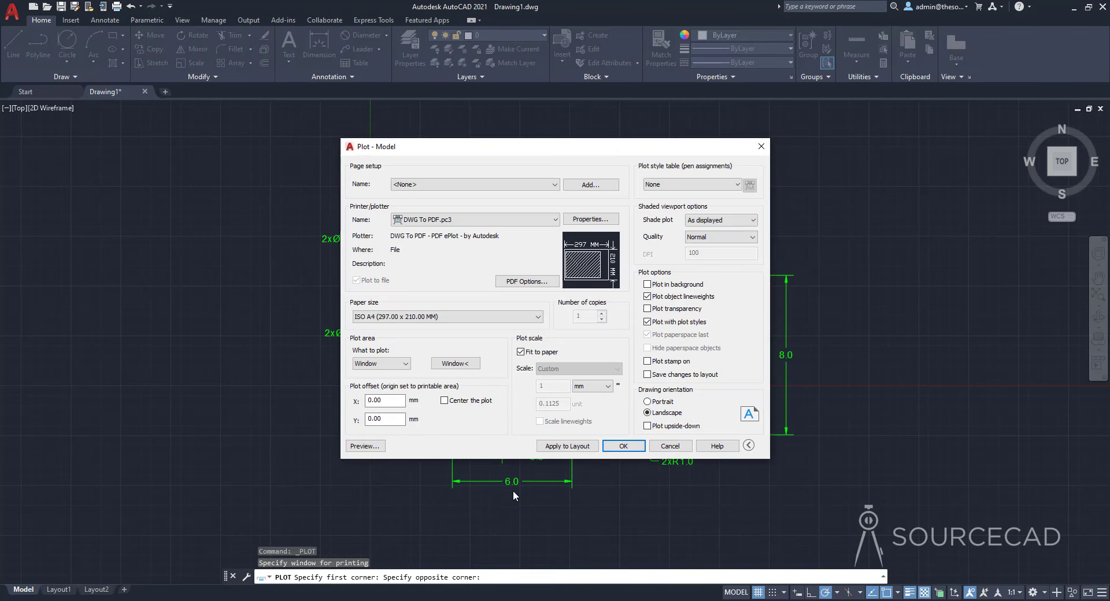
click(443, 400)
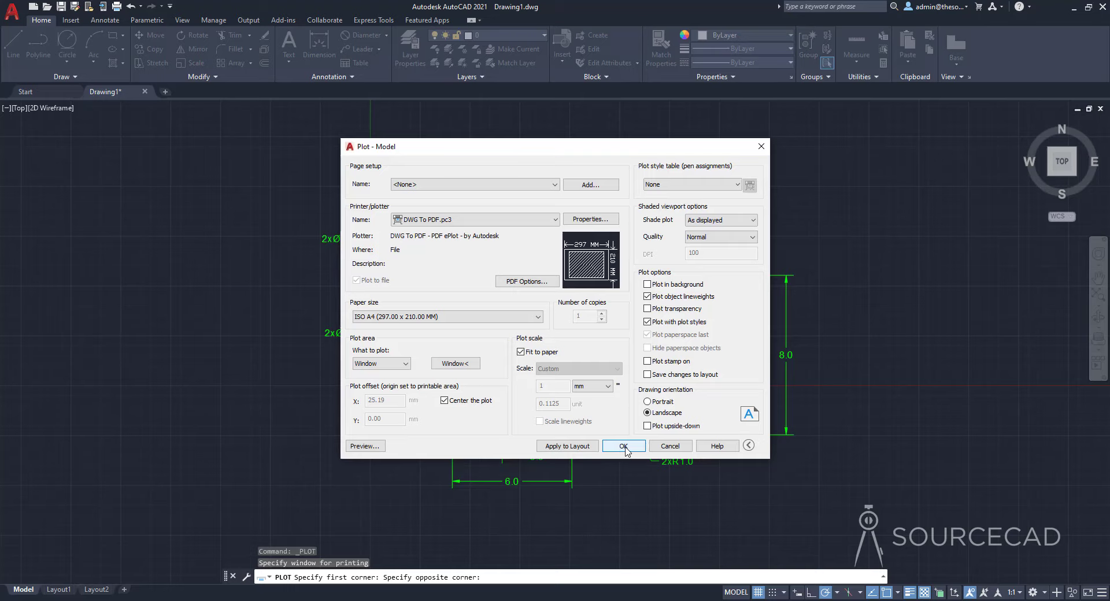
Step: Assign the acad.ctb plot style table without applying it to all layouts, and enable plotting of transparency
click(670, 187)
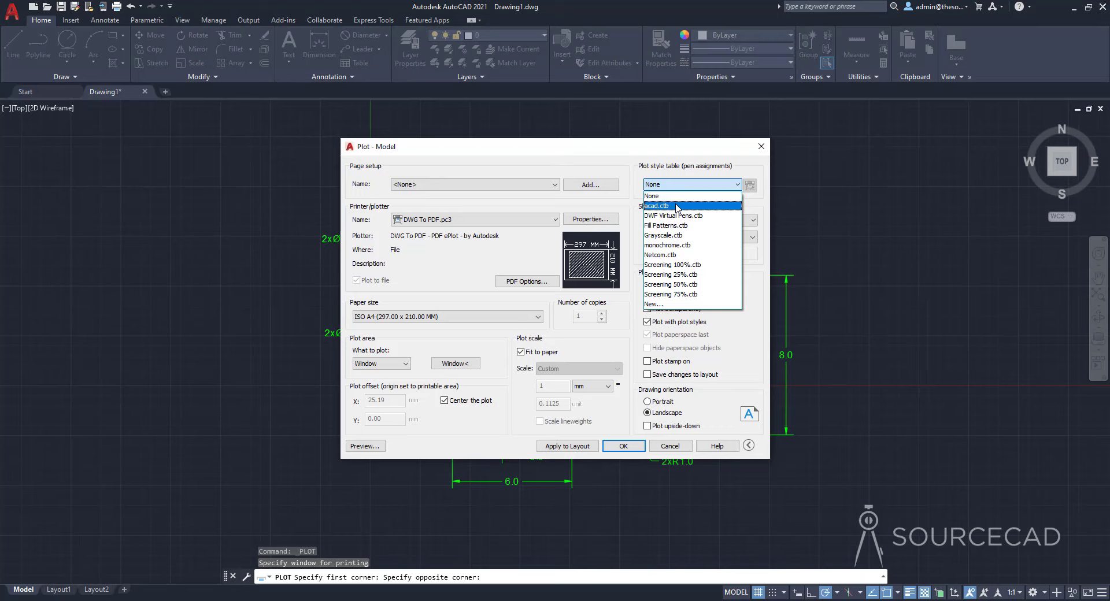
click(677, 207)
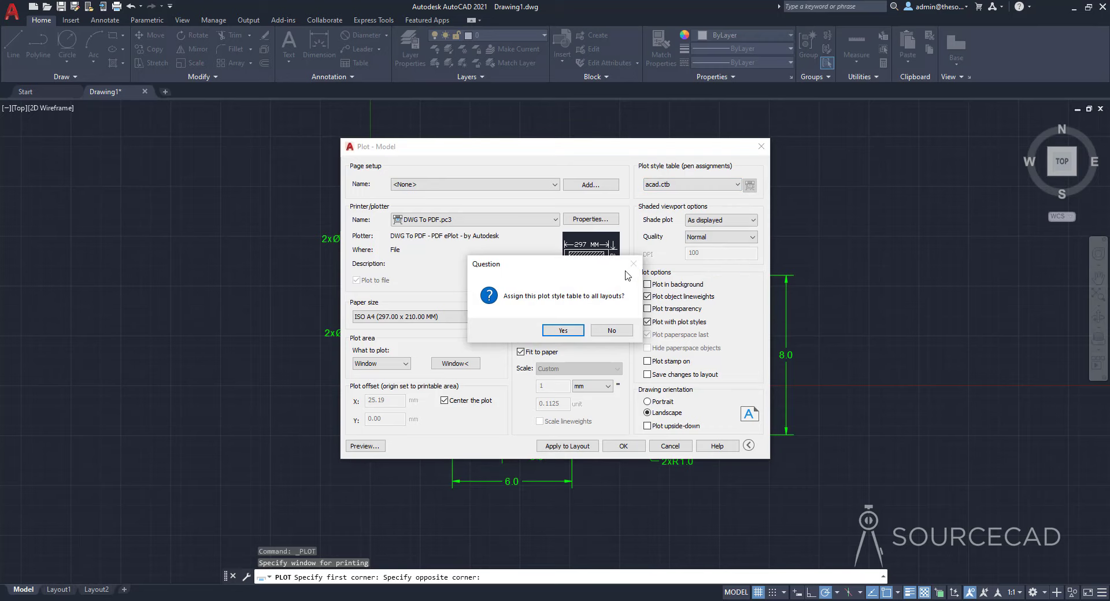
click(626, 333)
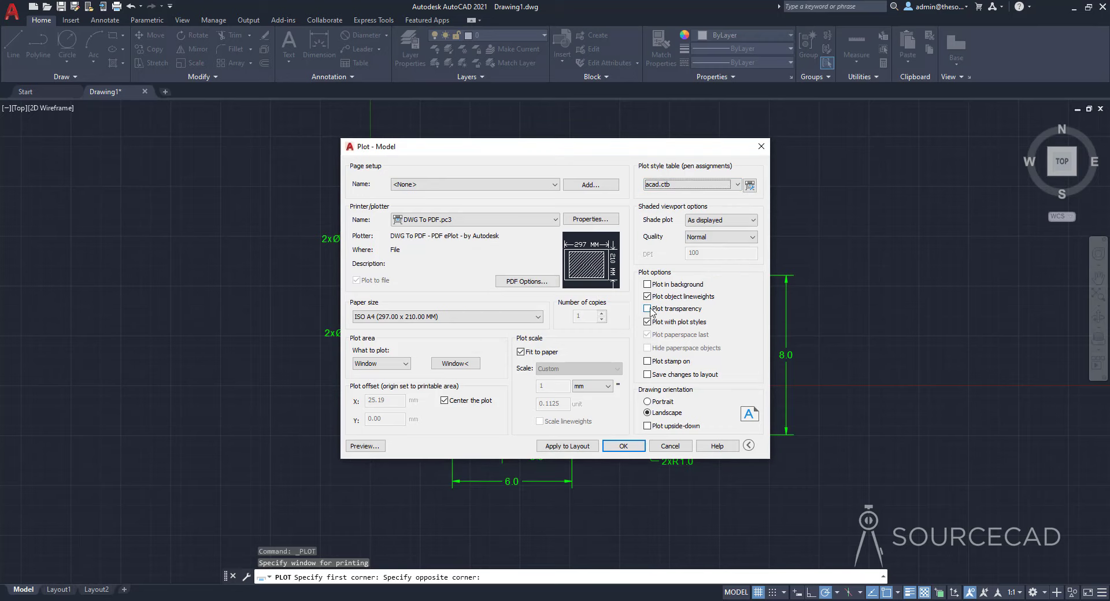
click(647, 308)
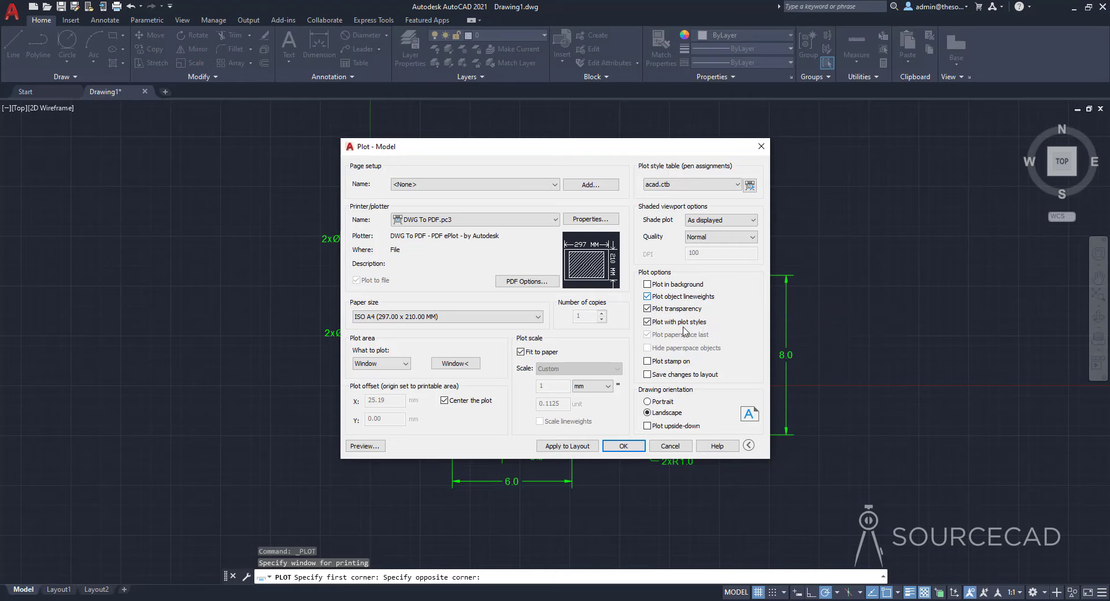
Step: Plot the drawing to a PDF named sample on the Desktop and maximize the resulting file's window in Adobe Acrobat Reader
click(624, 446)
click(524, 263)
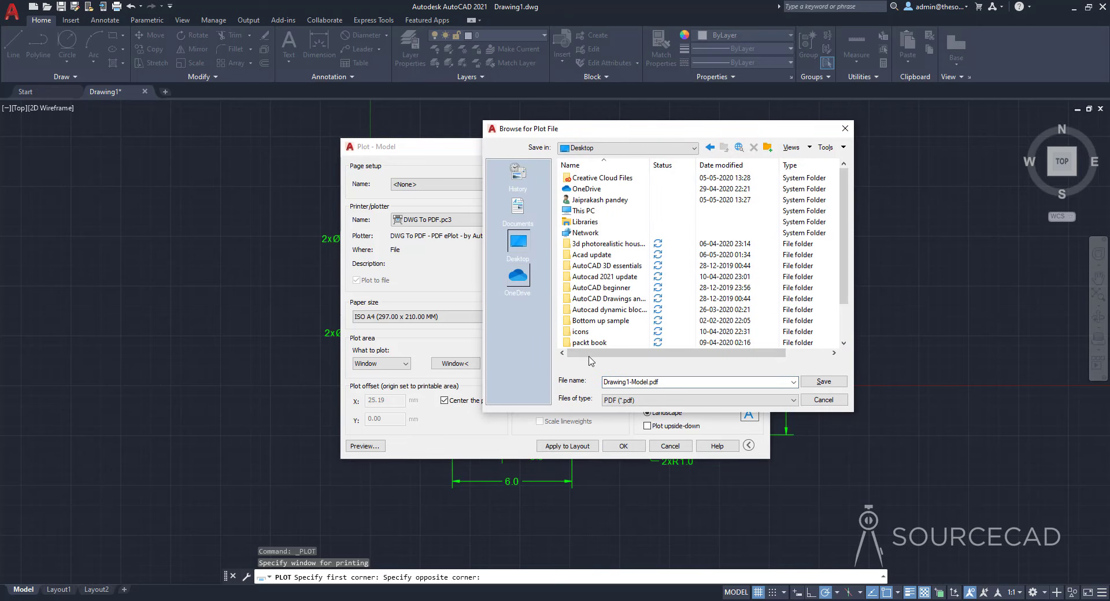
text(sample)
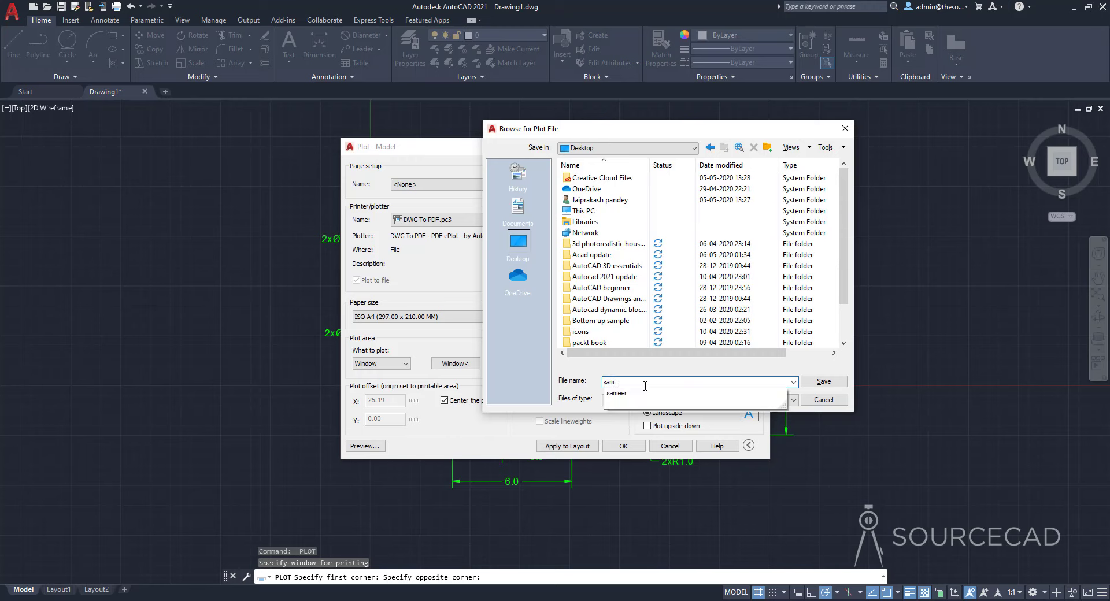
click(824, 383)
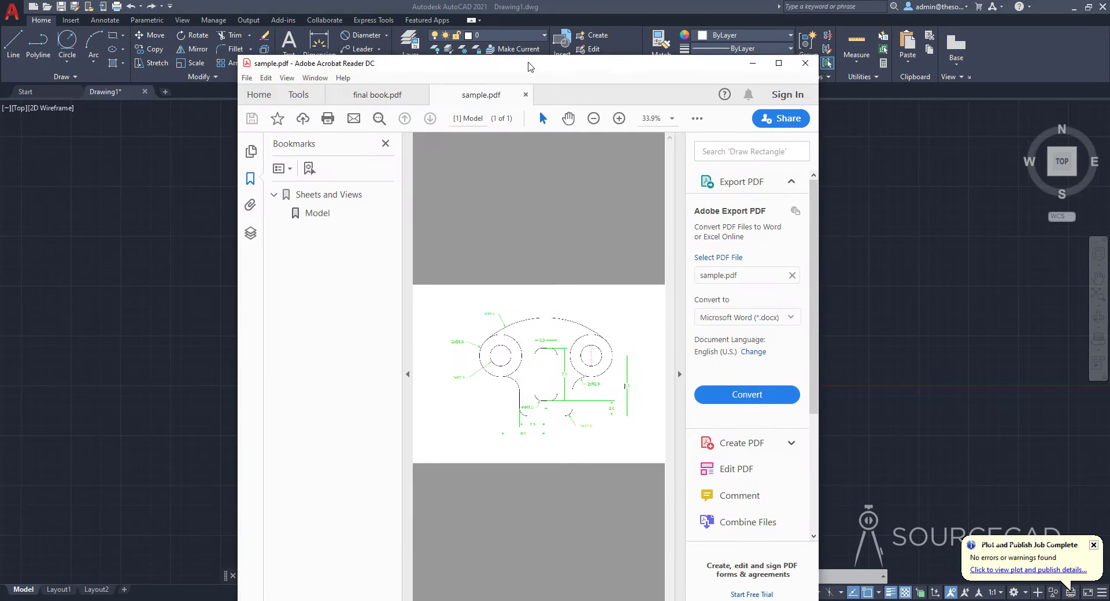
click(780, 62)
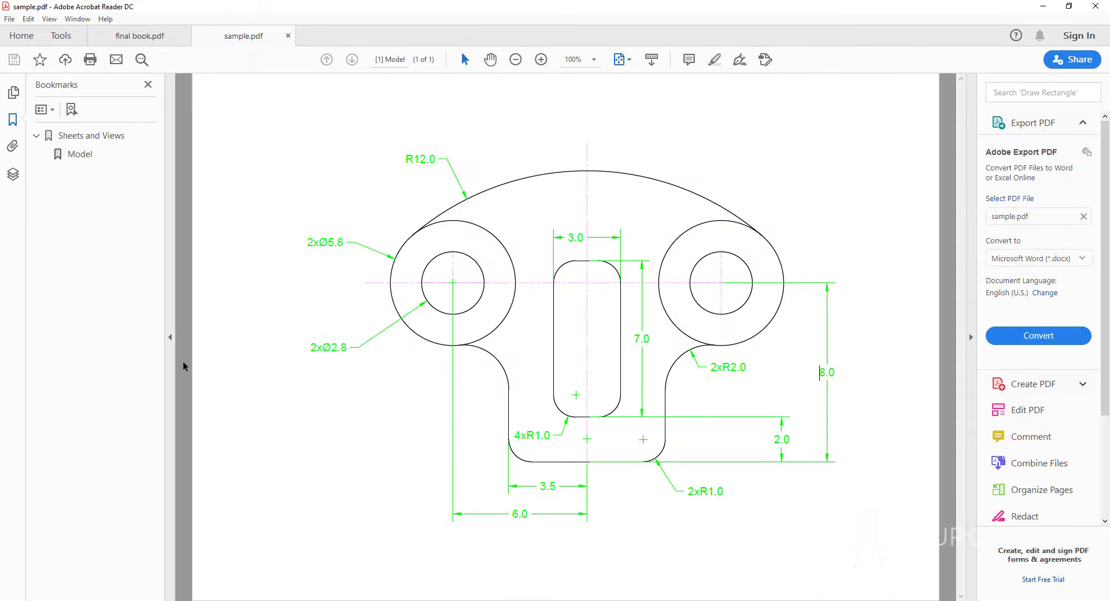
Step: Hide both side panes, examine the plotted part's lines and dimensions in sample.pdf at 150%, and close Adobe Acrobat Reader to return to AutoCAD
click(171, 346)
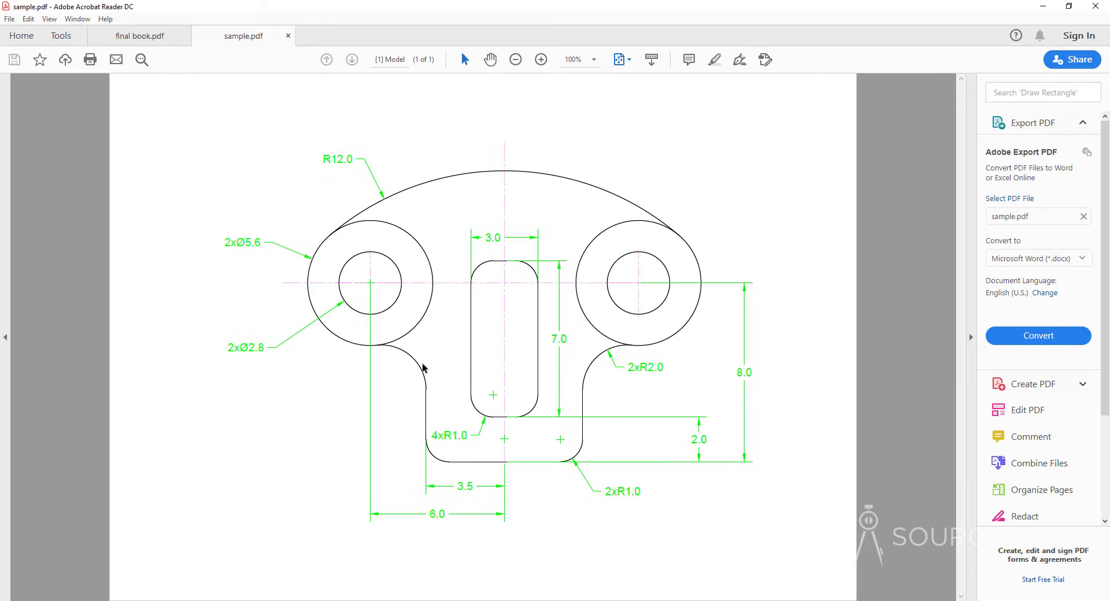
click(972, 337)
click(541, 59)
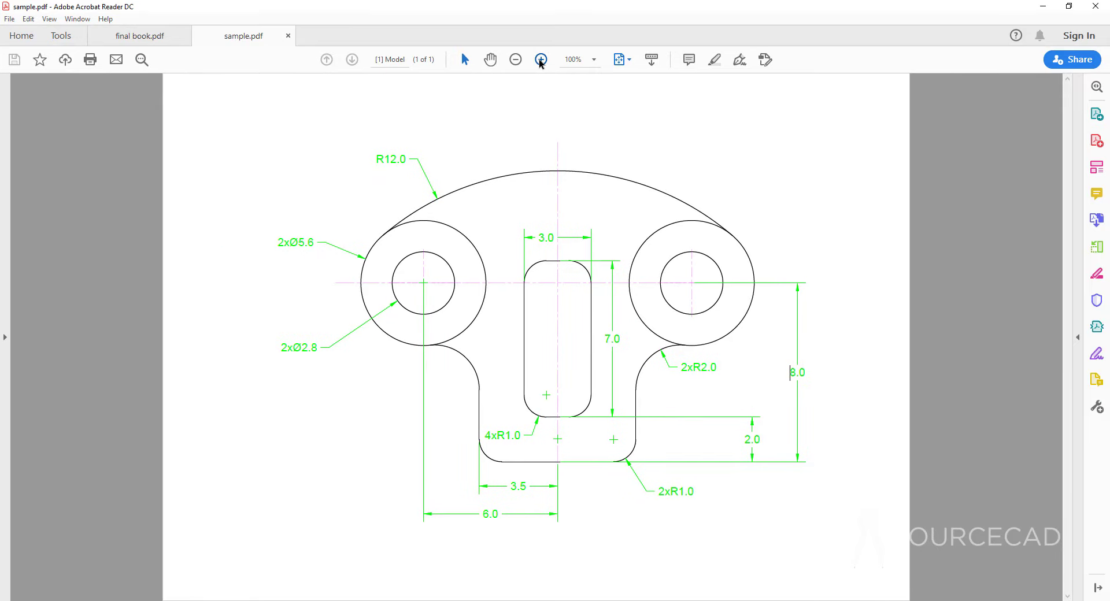
click(541, 59)
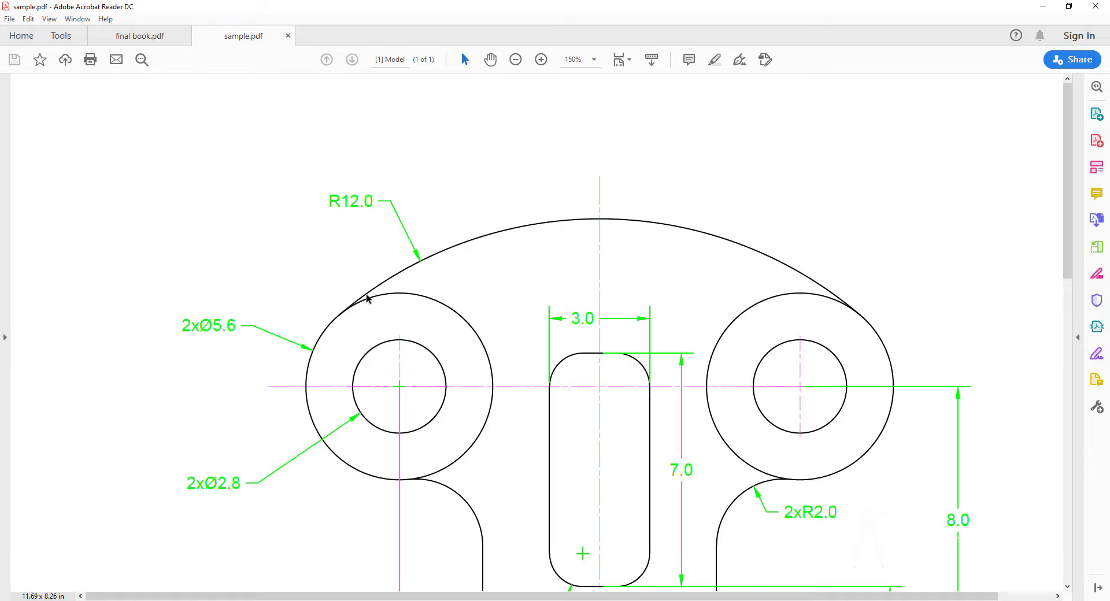
scroll(656, 227, down, 3)
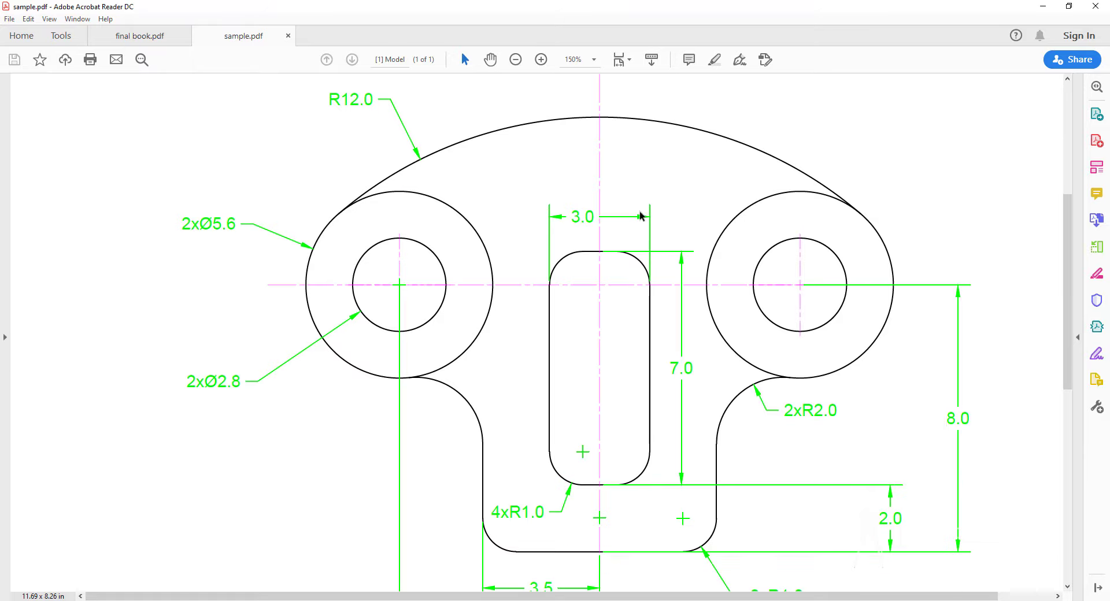
scroll(787, 358, down, 3)
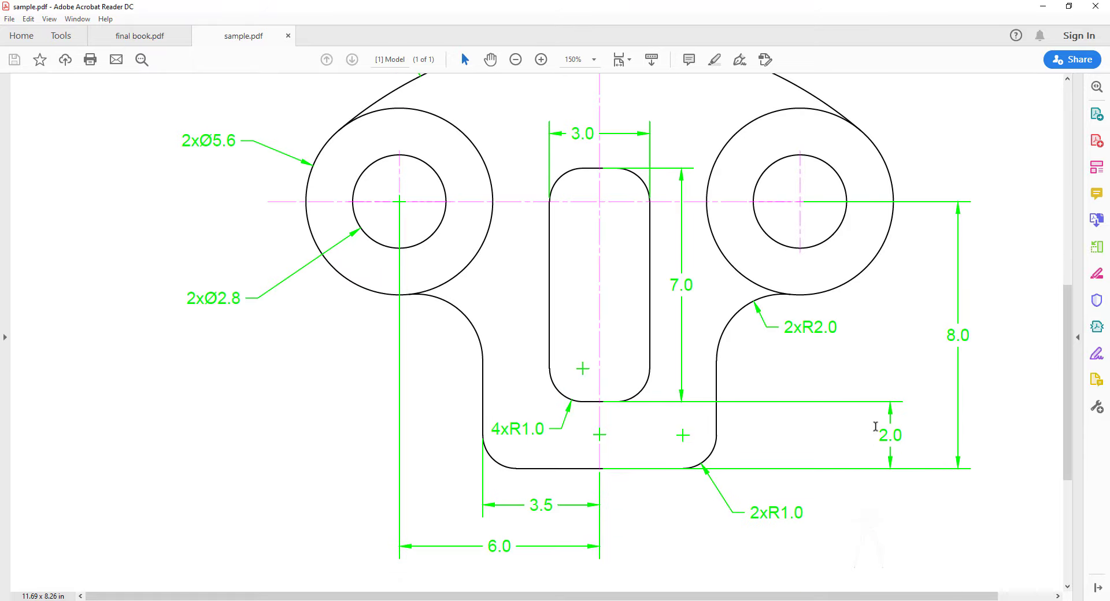
scroll(862, 413, up, 5)
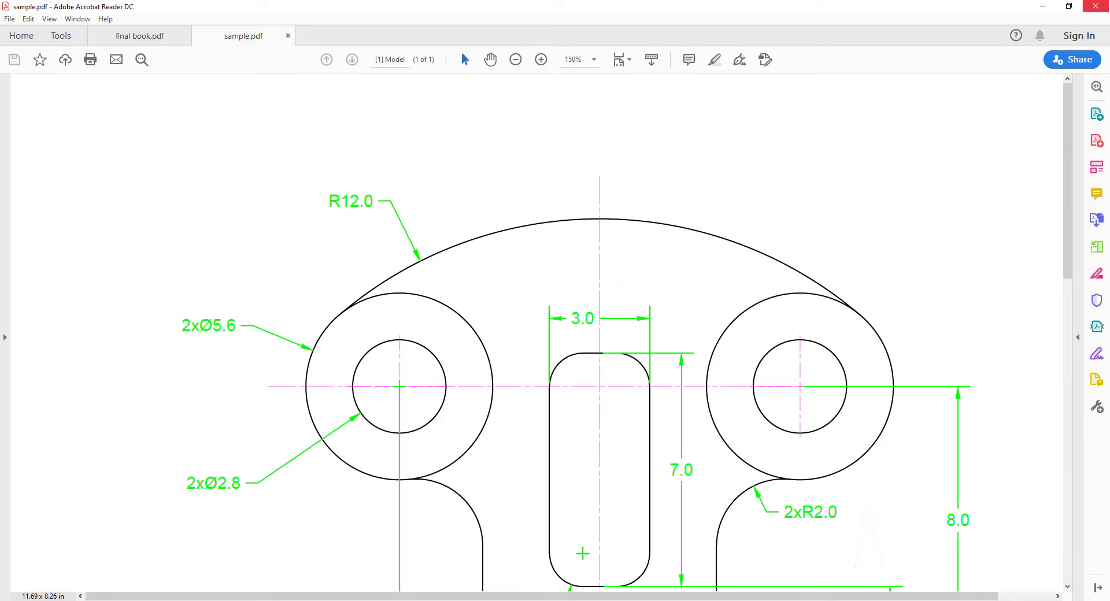
click(1095, 6)
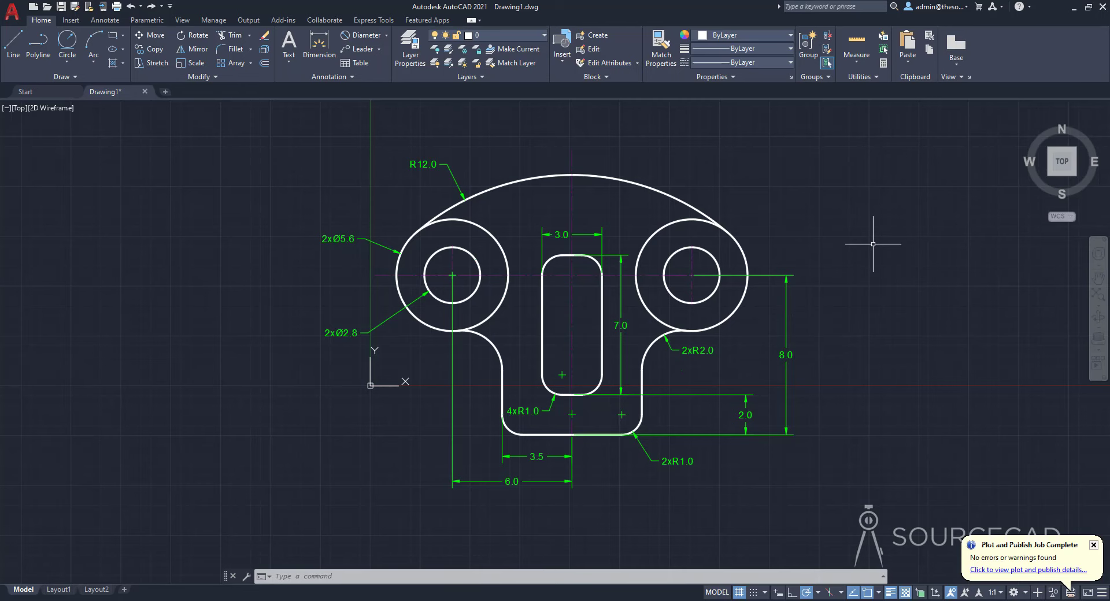